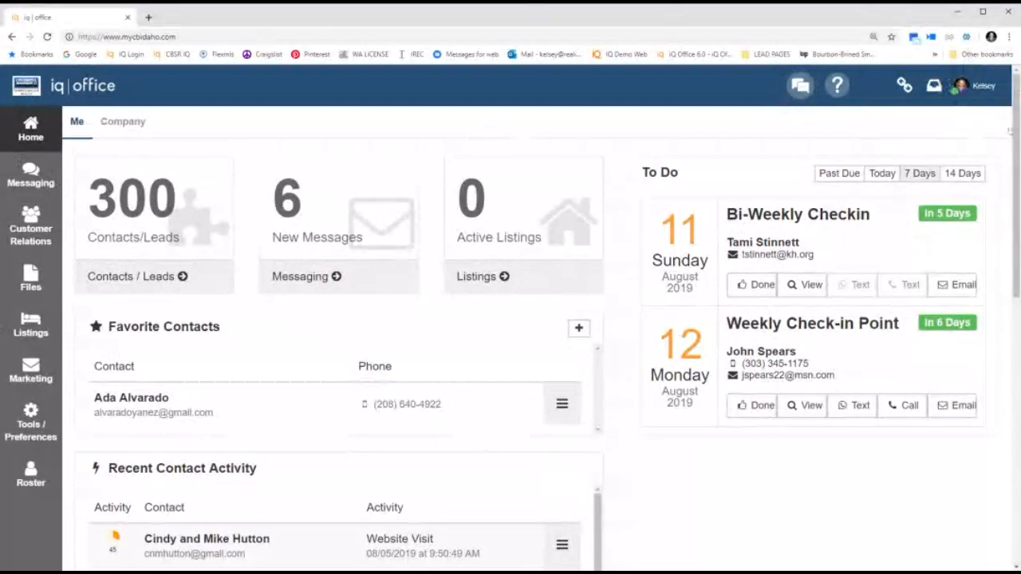
Open Profile from the My Account menu and review the agent's email and cell phone details.
left_click(979, 90)
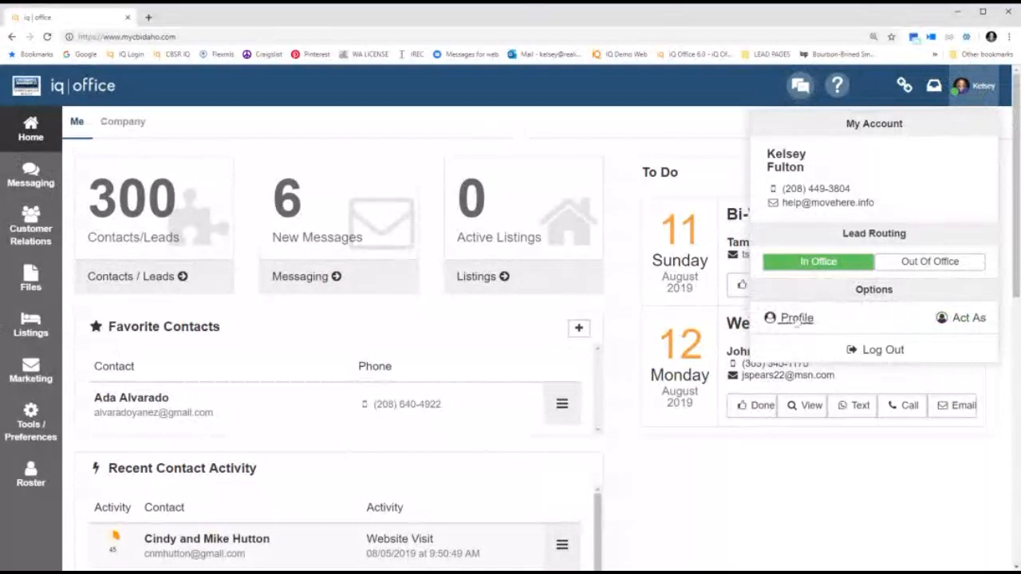
left_click(794, 319)
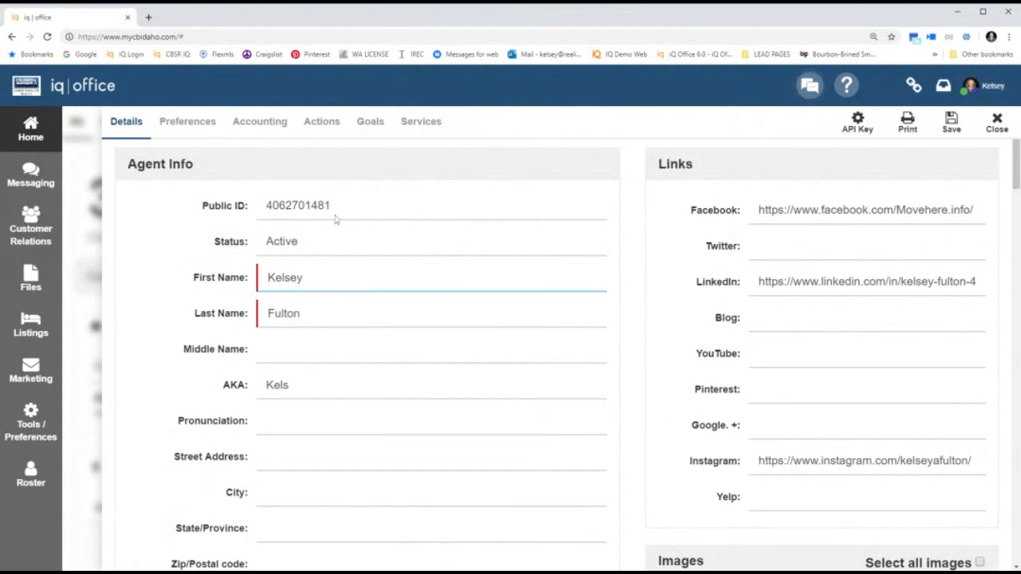
scroll(335, 232, "down", 4)
left_click_drag(378, 270, 257, 287)
left_click_drag(374, 375, 170, 375)
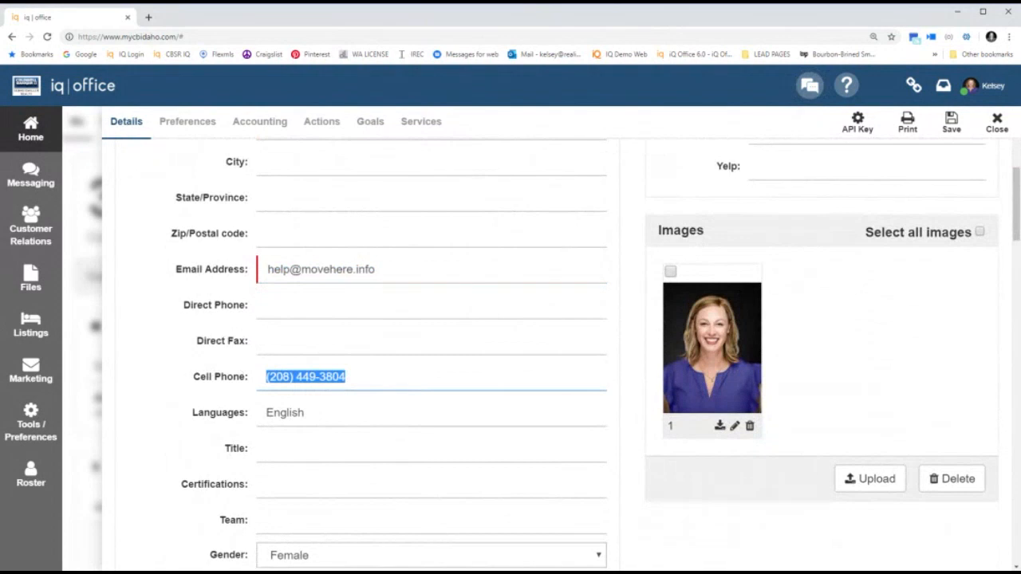
scroll(501, 328, "up", 3)
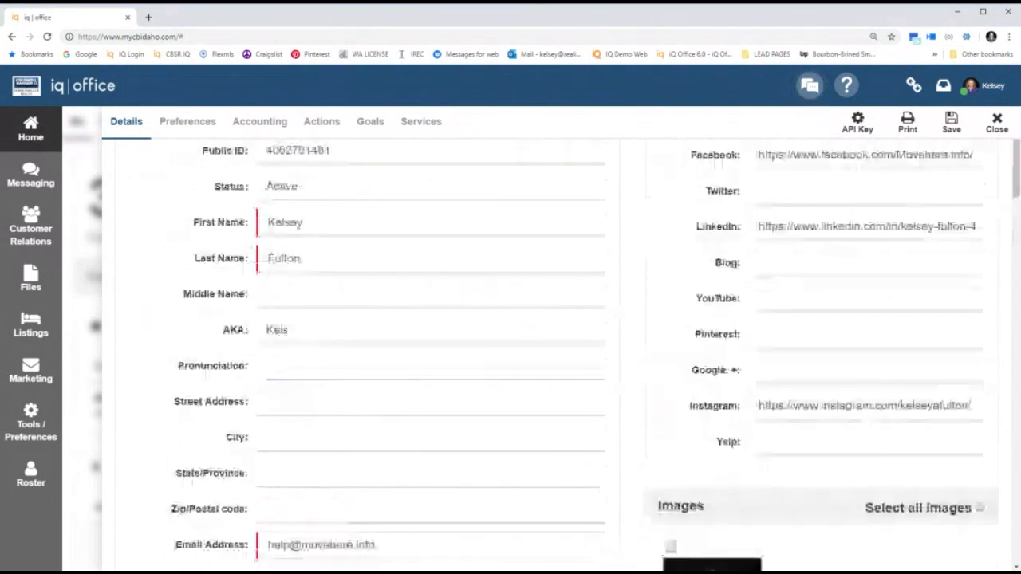
scroll(502, 328, "up", 1)
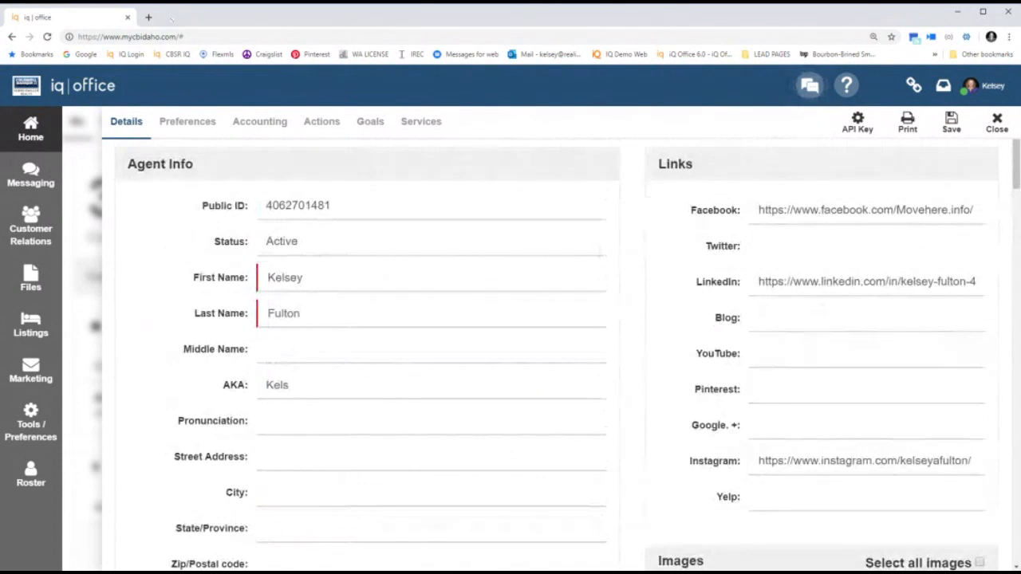
Paste the copied YouTube channel URL into the profile's YouTube link field and save.
left_click(147, 17)
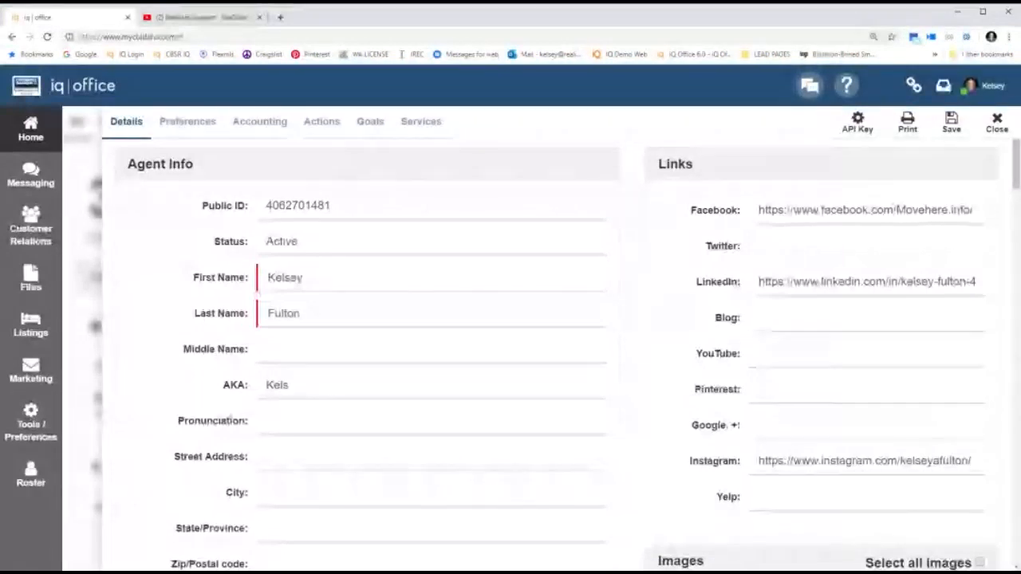
left_click(759, 354)
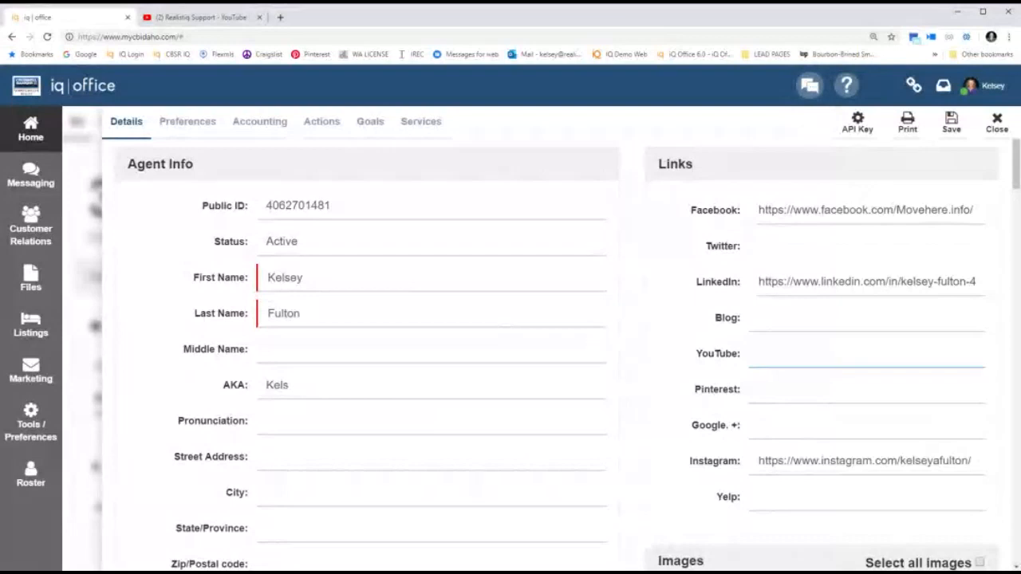
key("ctrl+v")
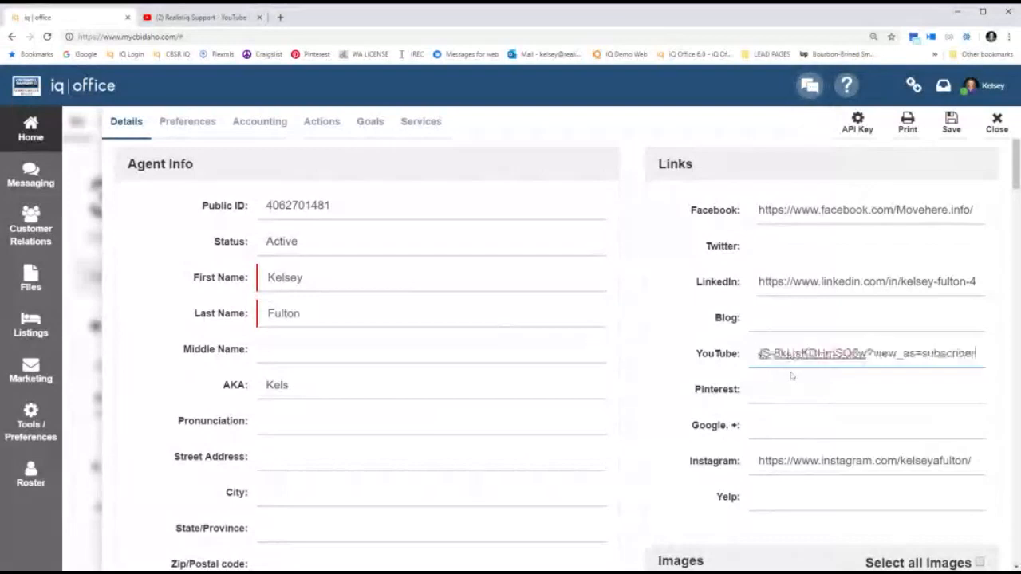
left_click(952, 126)
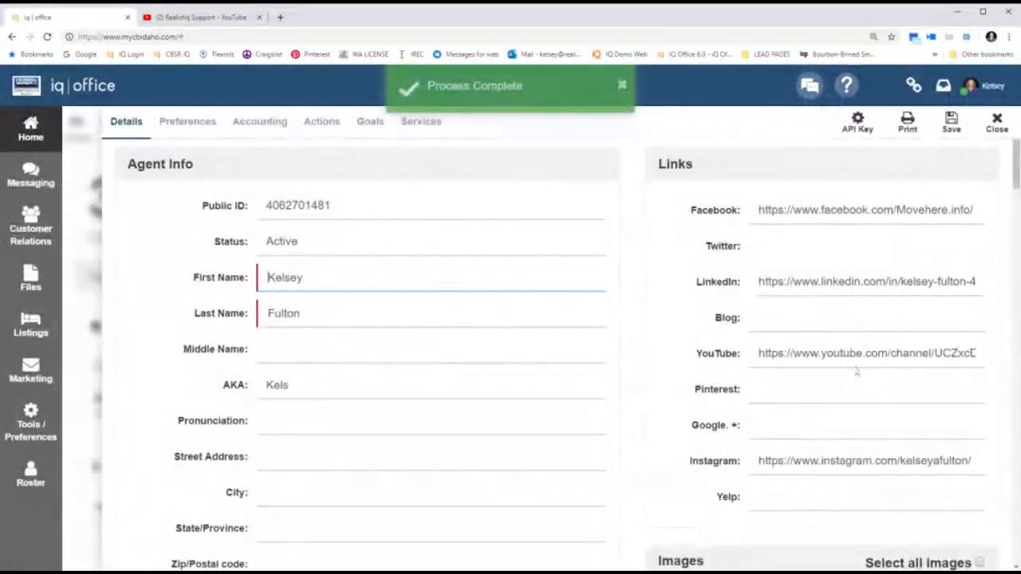
Upload the black-and-white headshot as the second image in the profile's Images section.
scroll(687, 467, "down", 4)
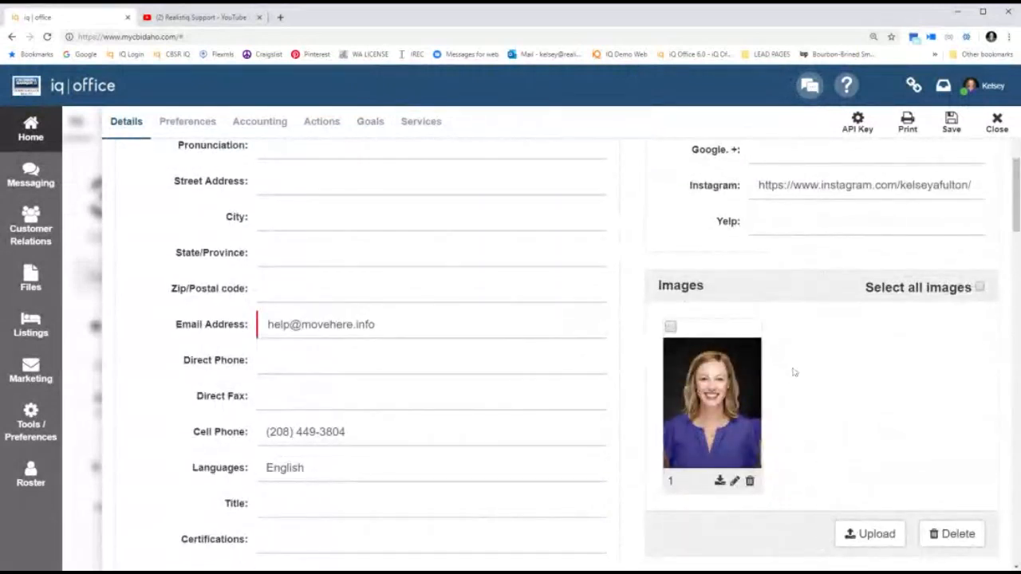
left_click(867, 534)
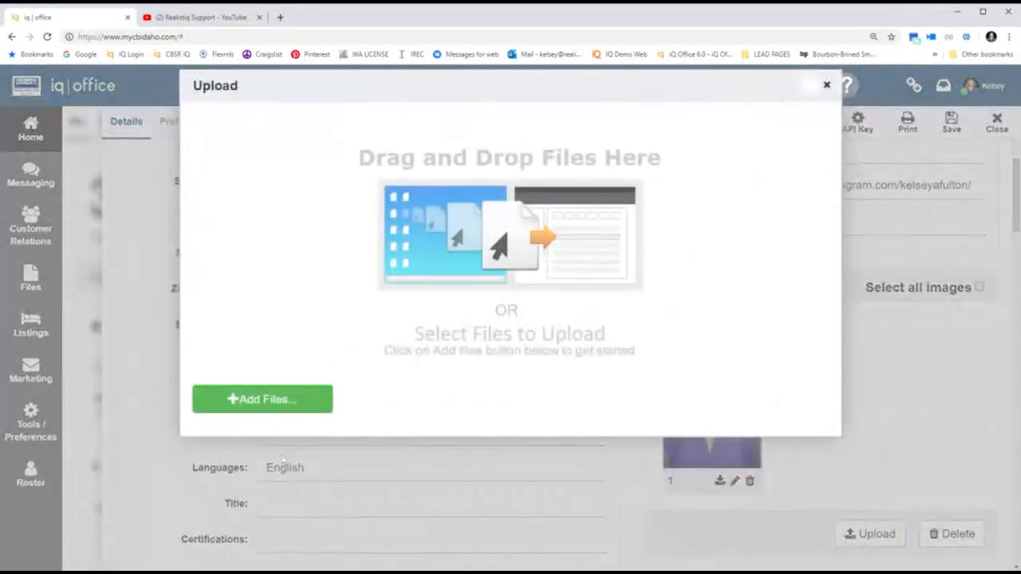
left_click(243, 412)
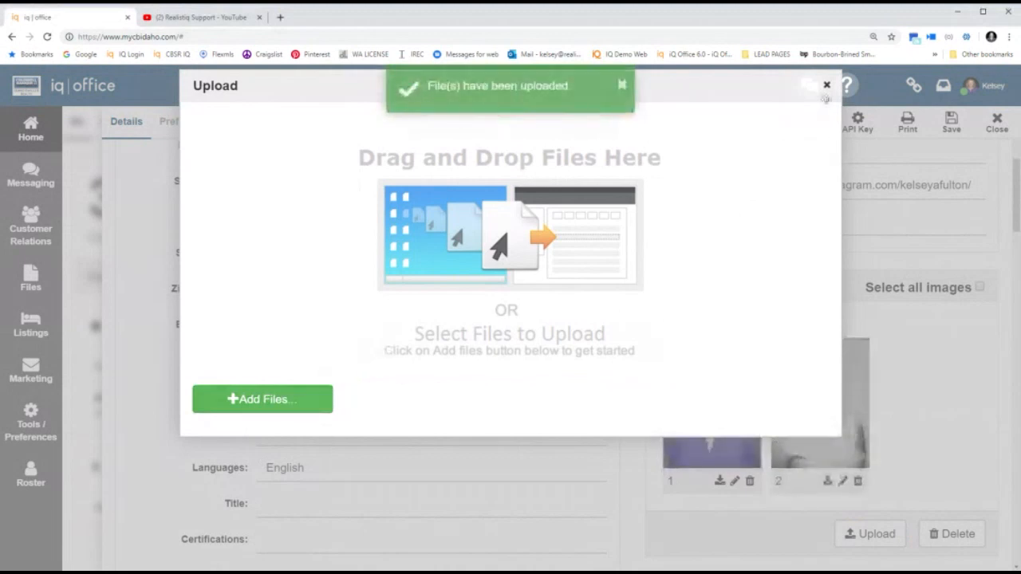
left_click(826, 86)
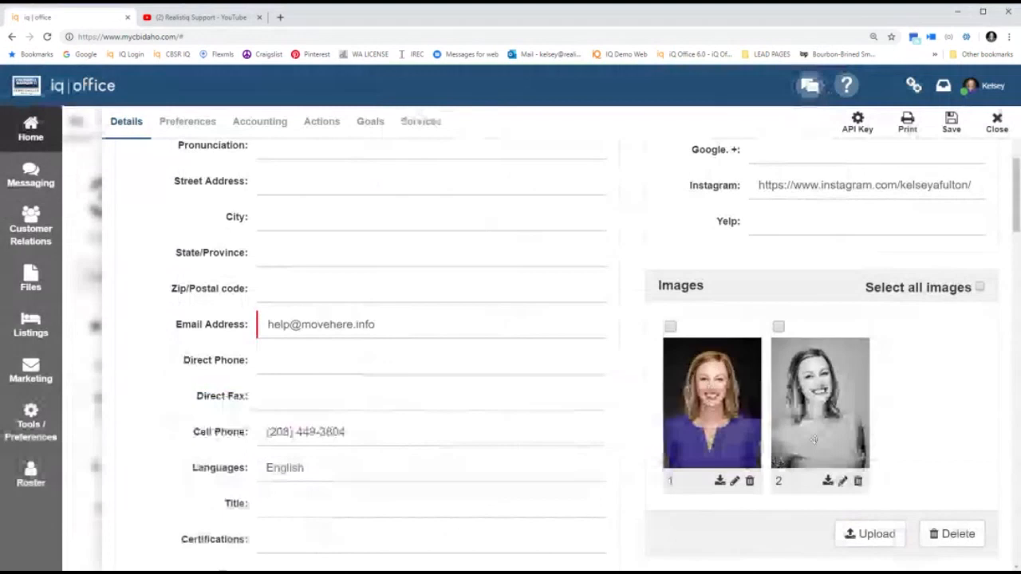
Paste the youtu.be video link from the YouTube tab into the Video Profile URL field.
scroll(814, 439, "down", 10)
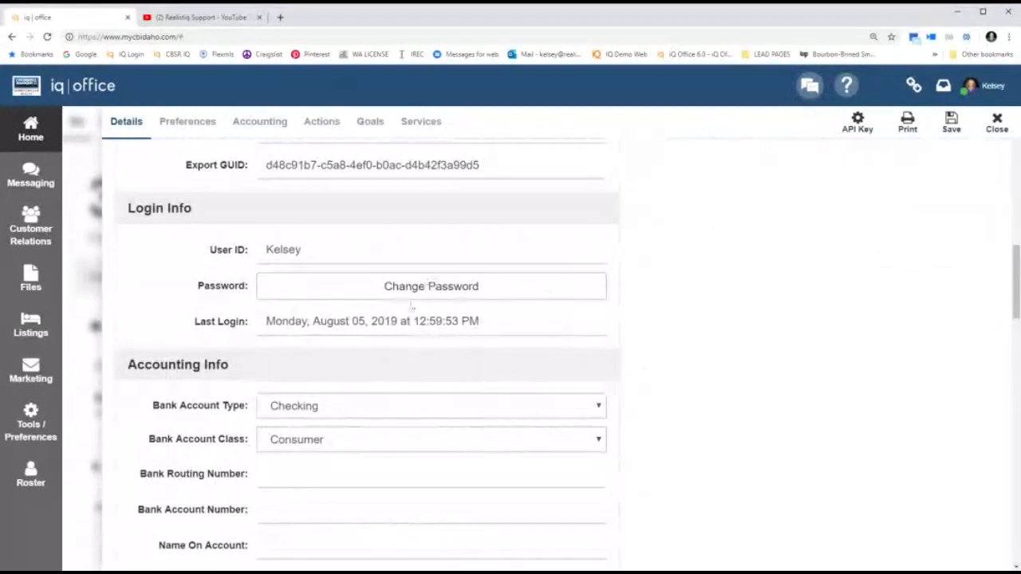
scroll(831, 404, "down", 1)
scroll(831, 405, "down", 4)
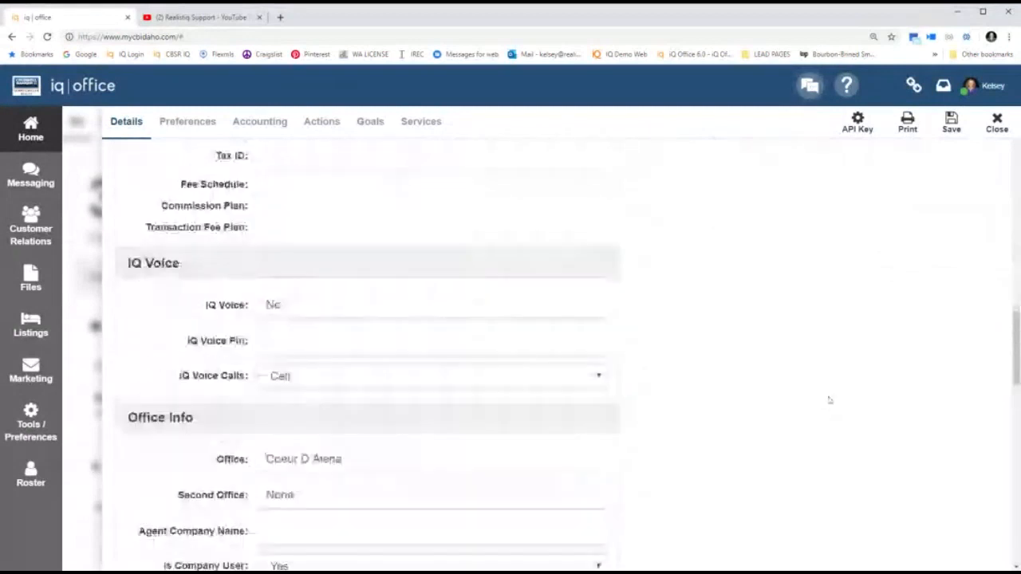
scroll(829, 400, "down", 5)
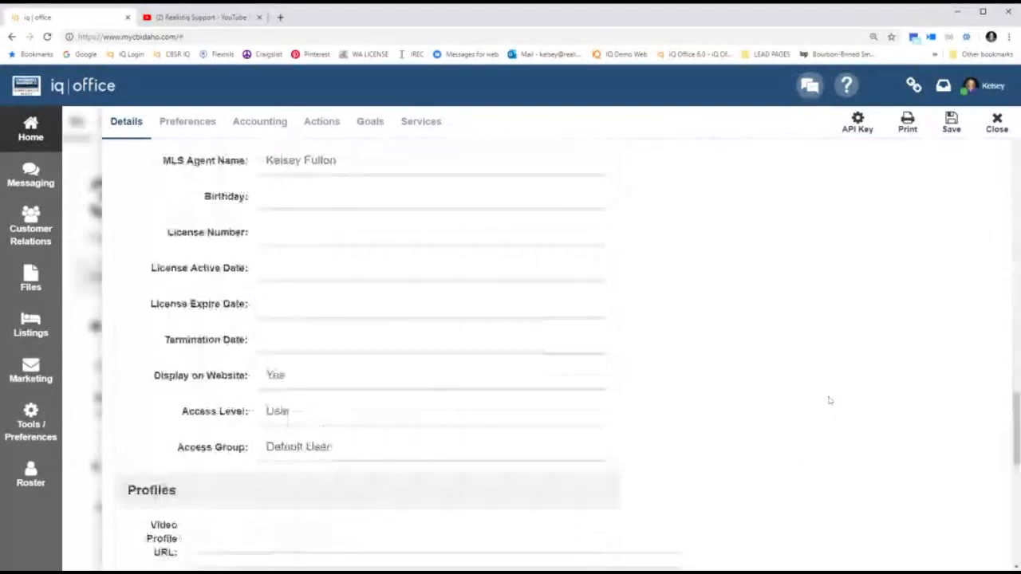
scroll(829, 400, "down", 3)
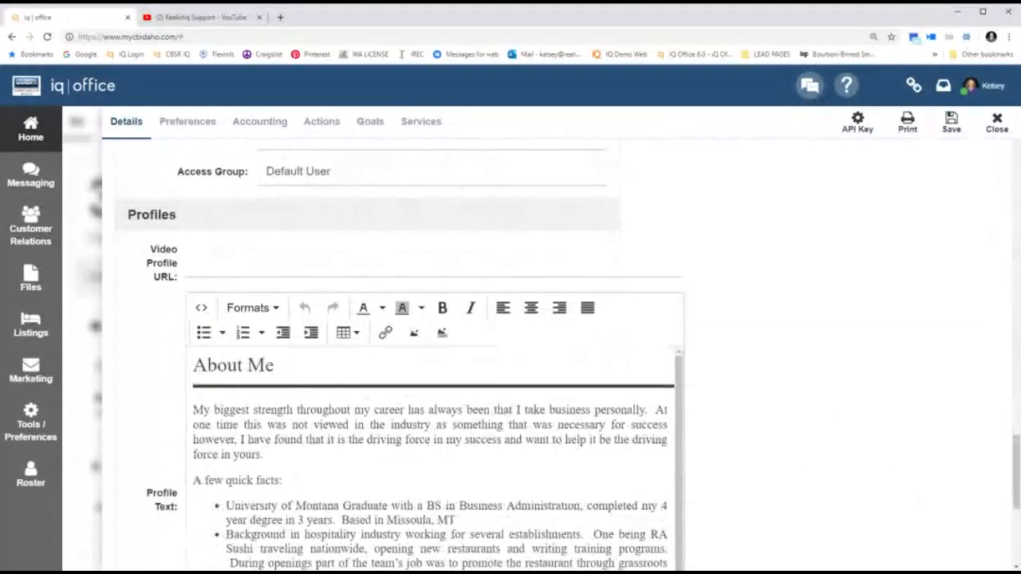
left_click(279, 277)
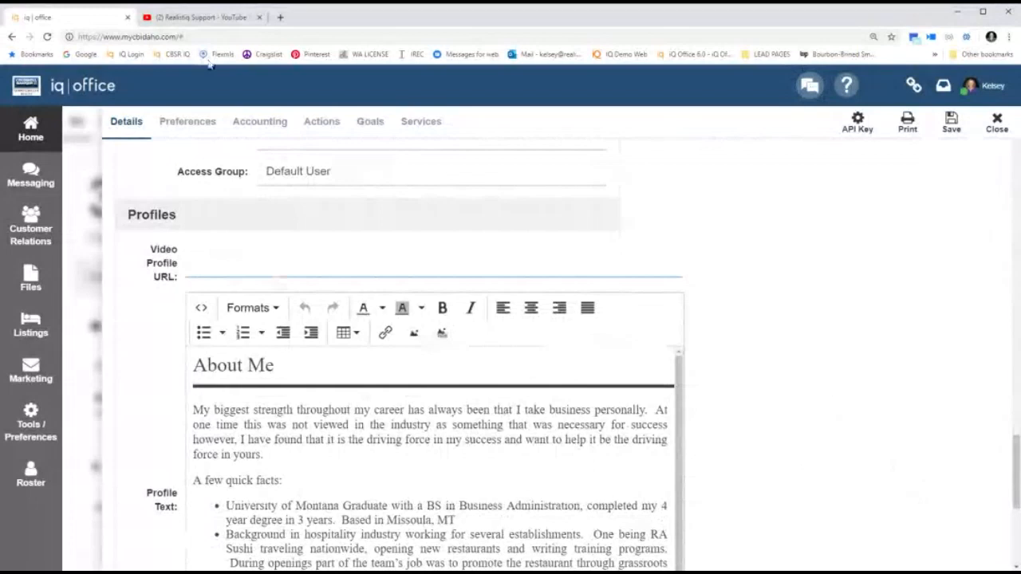
left_click(201, 18)
left_click(129, 328)
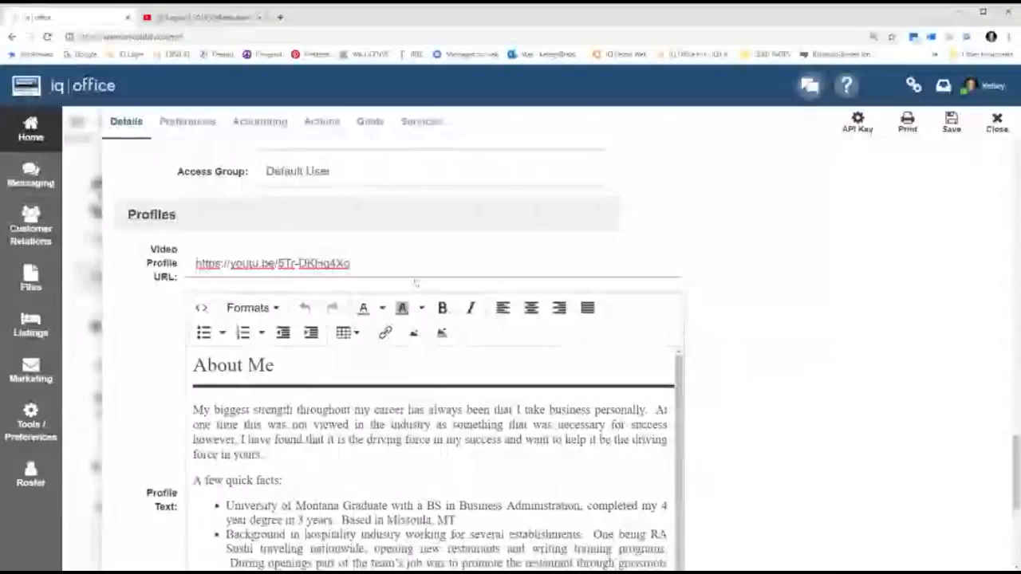
scroll(415, 283, "down", 2)
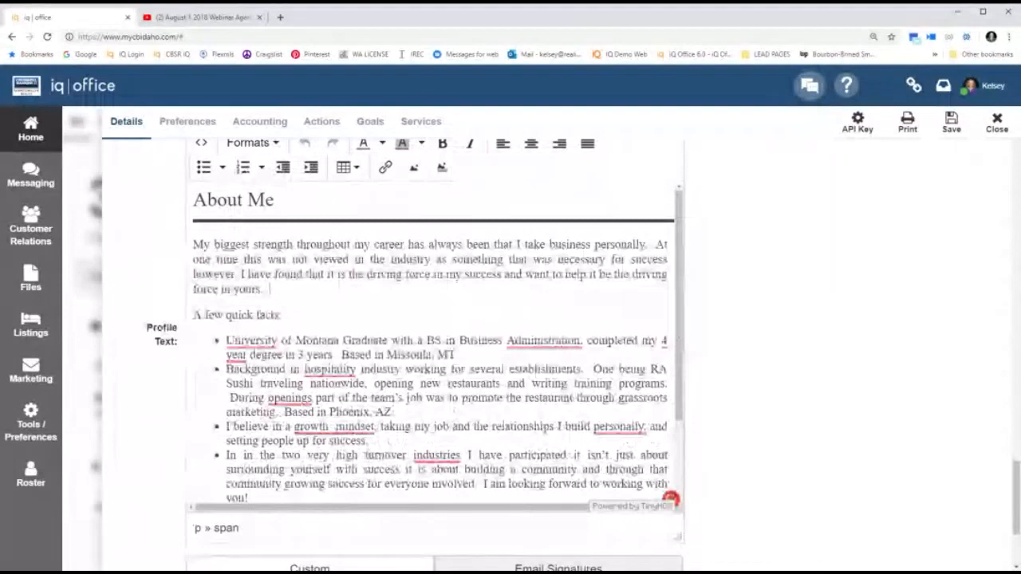
type("TYPE IN THIS BIO")
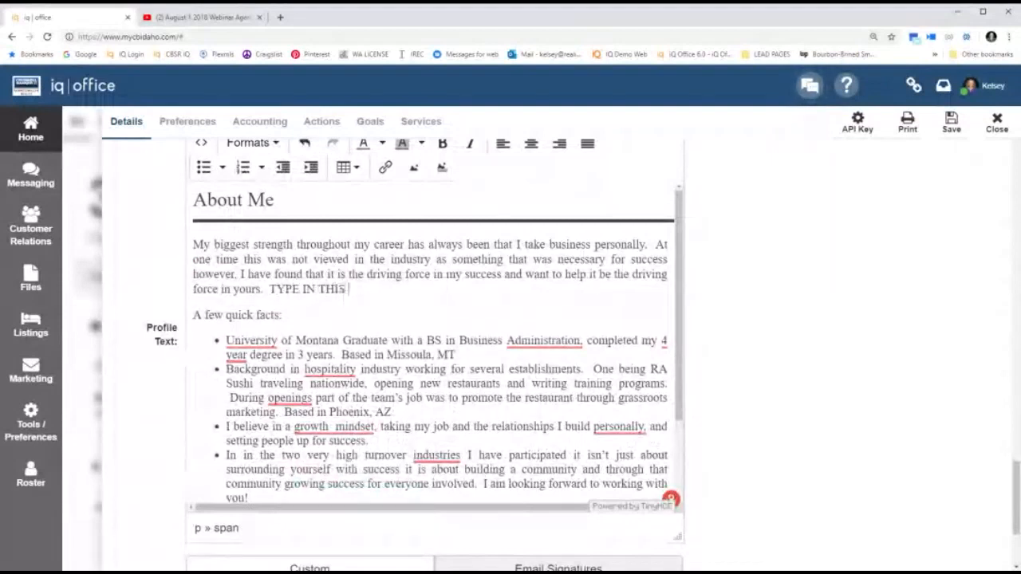
key("BackSpace")
key("BackSpace")
type("OX THE TEXT YOU")
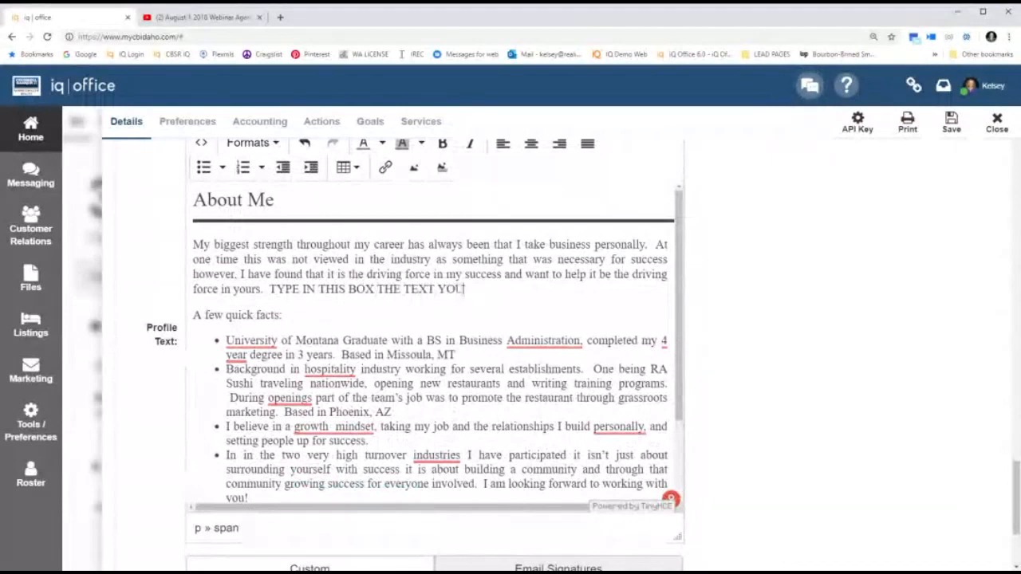
type(" WANT TO EDIT")
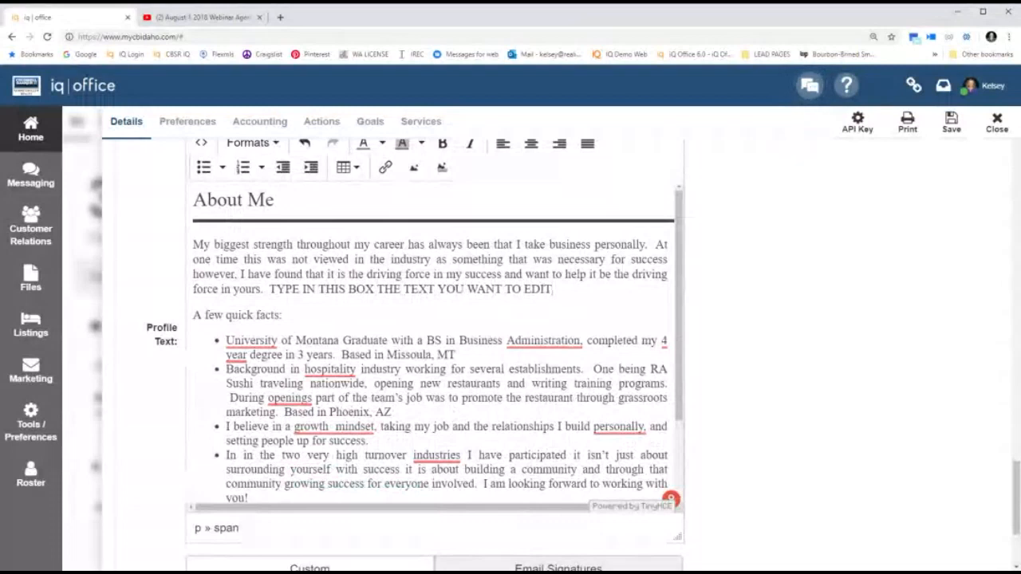
key("ctrl+shift+Left")
key("ctrl+shift+Left")
key("ctrl+shift+Left")
key("ctrl+shift+Left")
key("ctrl+shift+Left")
key("ctrl+shift+Left")
key("ctrl+shift+Left")
key("ctrl+shift+Left")
key("ctrl+shift+Left")
key("ctrl+shift+Left")
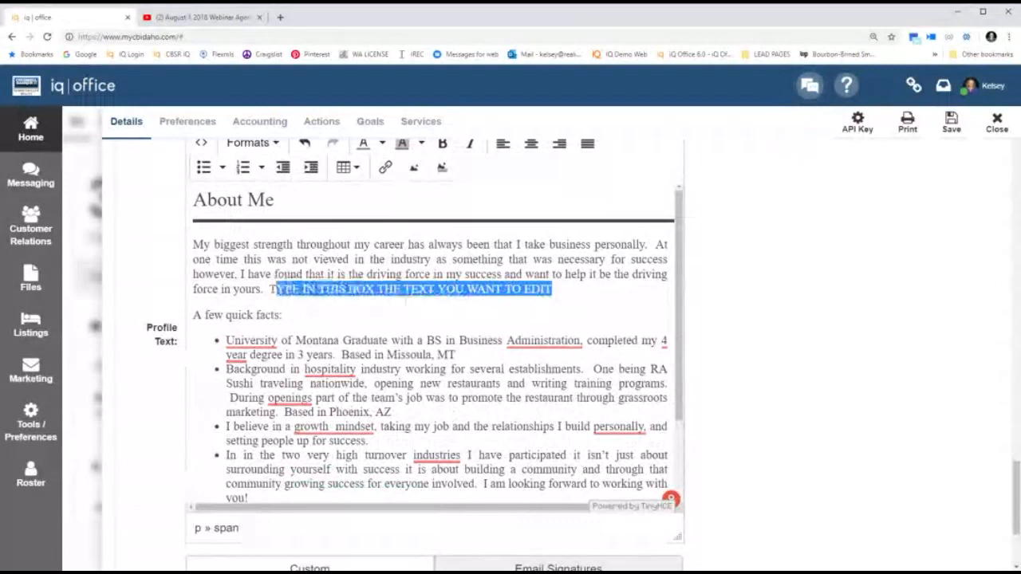
key("BackSpace")
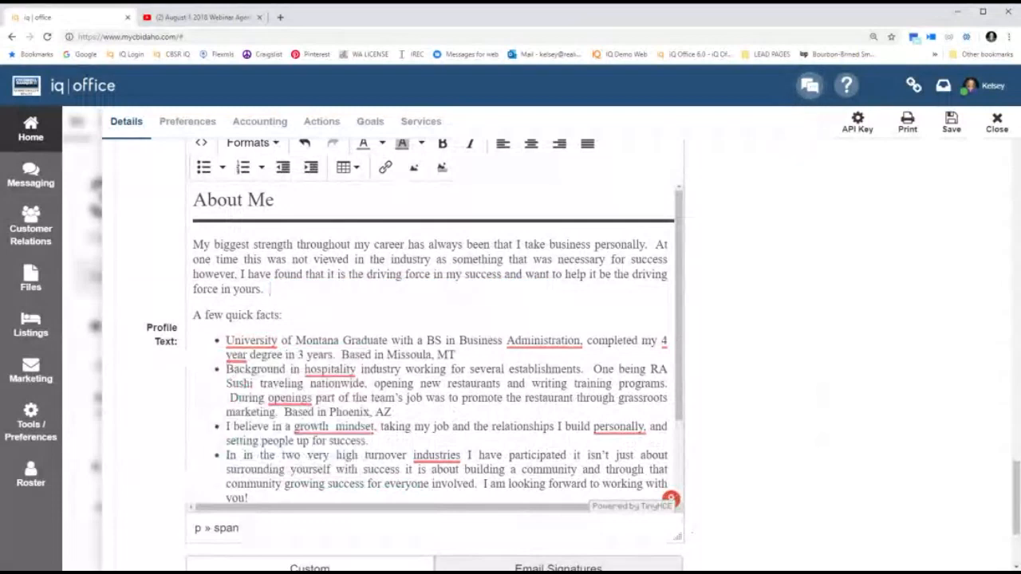
Accept Grammarly fixes in About Me: '4-year', a list punctuation fix, and 'the' before hospitality.
mouse_move(330, 370)
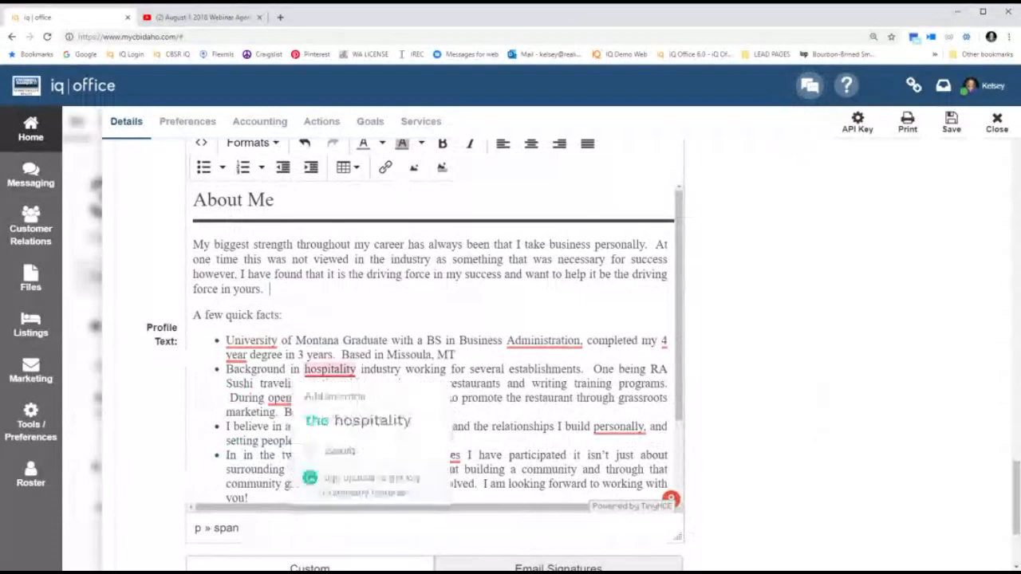
mouse_move(237, 357)
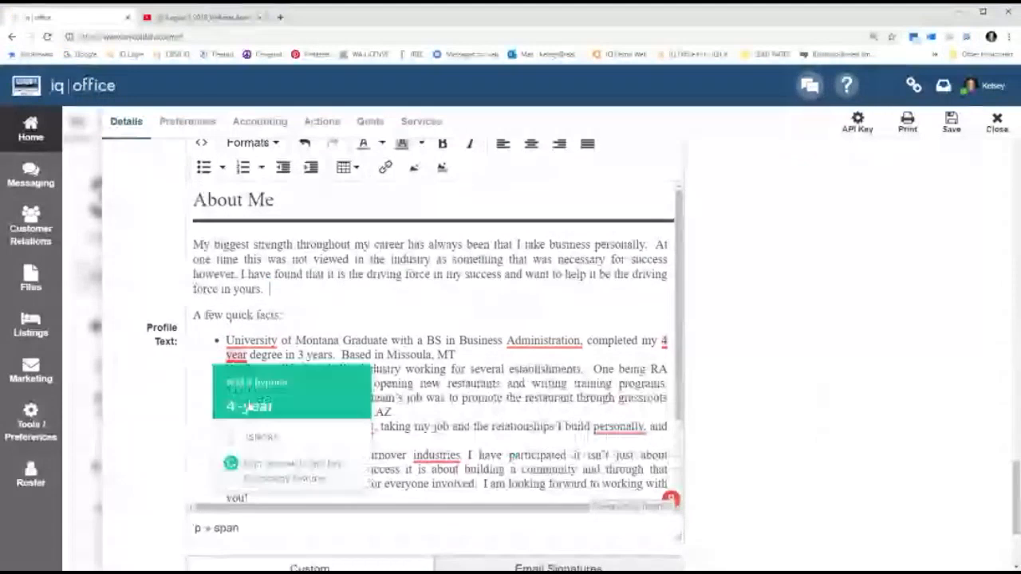
left_click(249, 407)
mouse_move(335, 426)
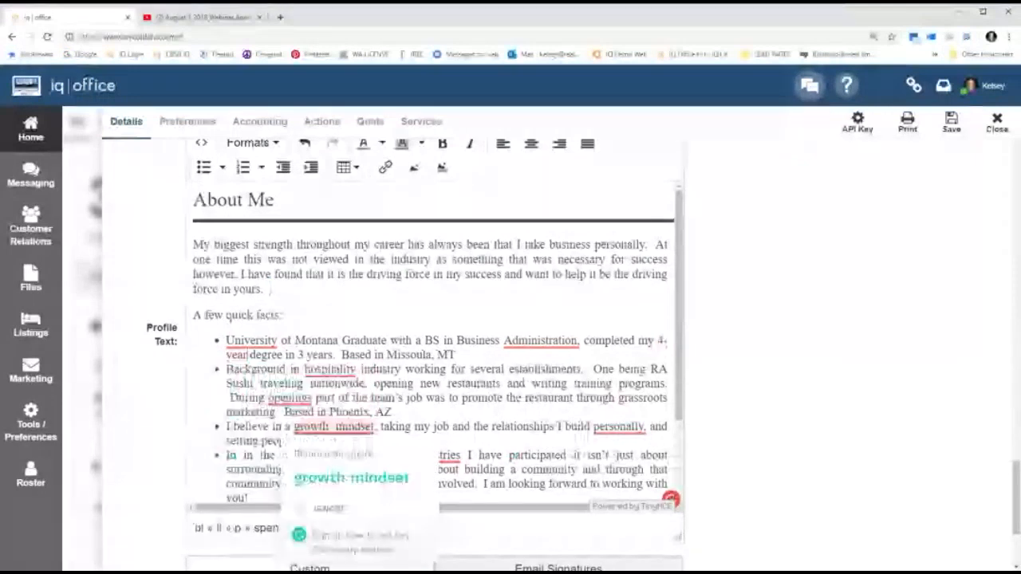
left_click(351, 478)
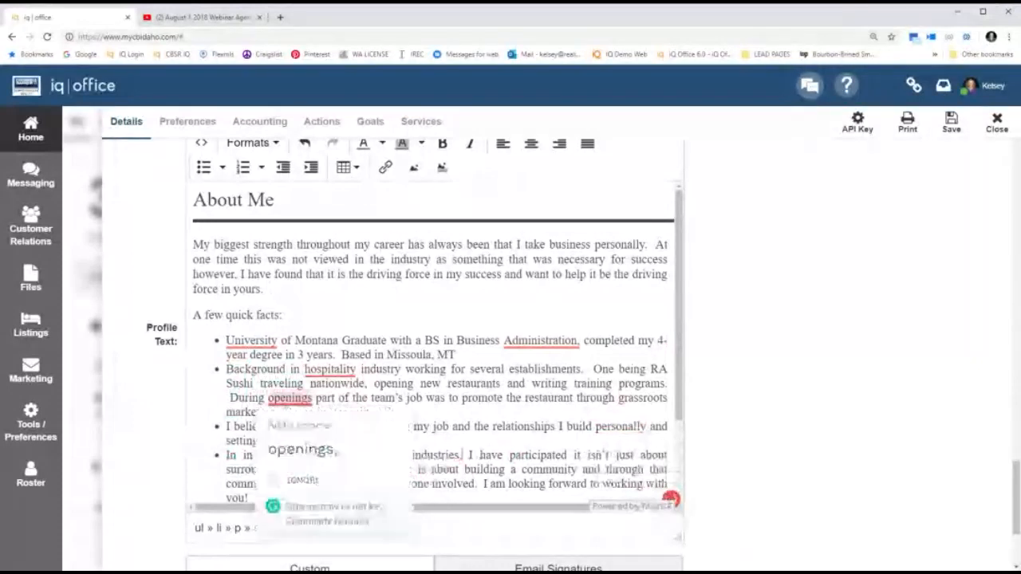
mouse_move(330, 371)
left_click(358, 420)
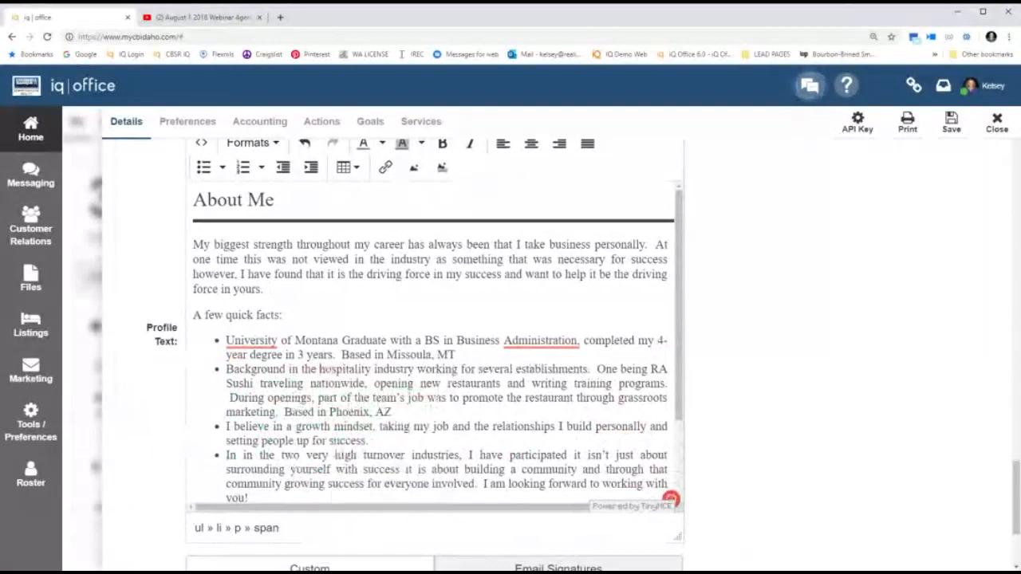
scroll(430, 343, "down", 3)
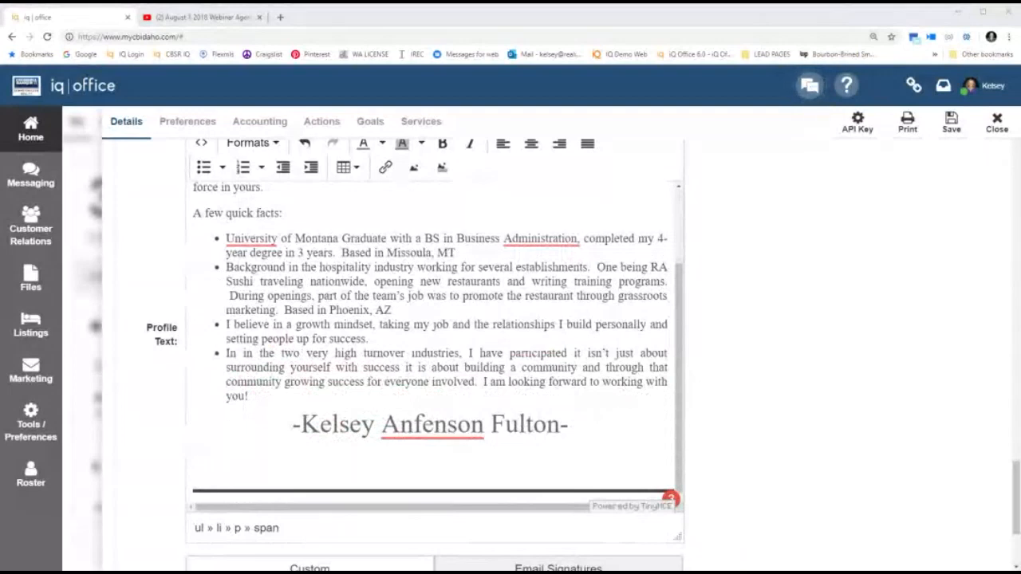
scroll(430, 343, "up", 3)
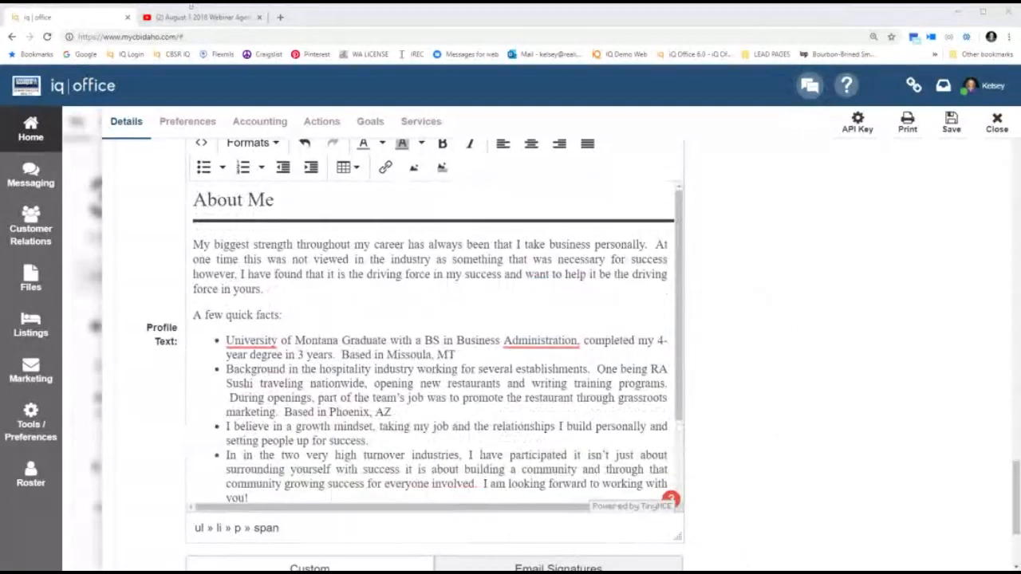
Load cbidaho.com in the second browser tab in place of YouTube.
left_click(194, 16)
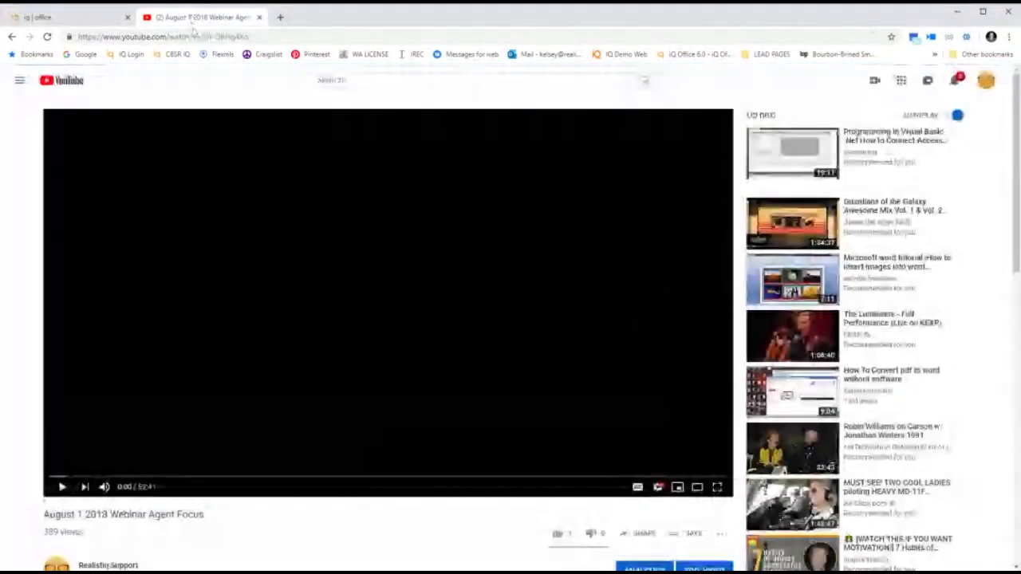
left_click(201, 37)
type("cbidaho")
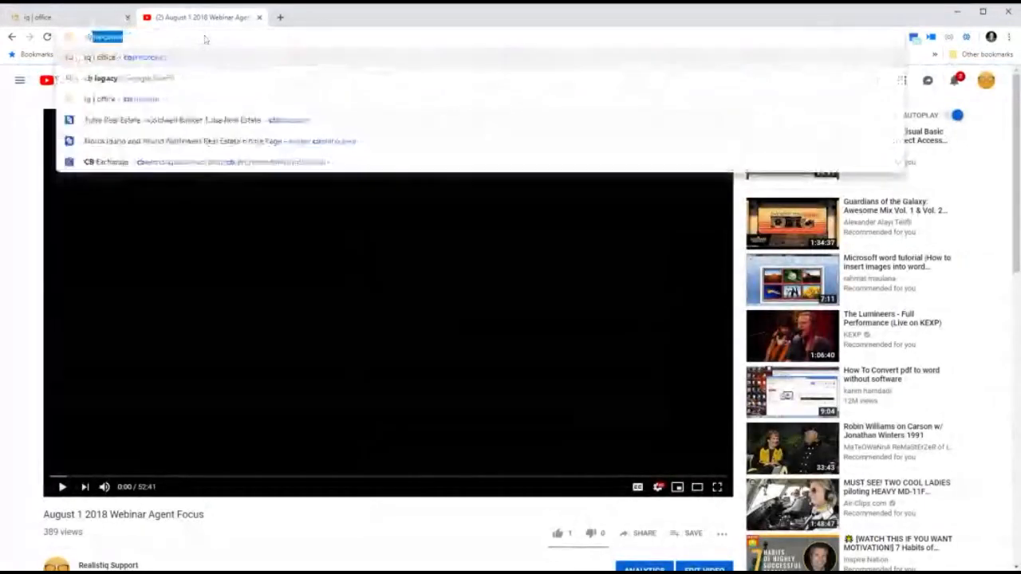
type(".com")
key("Return")
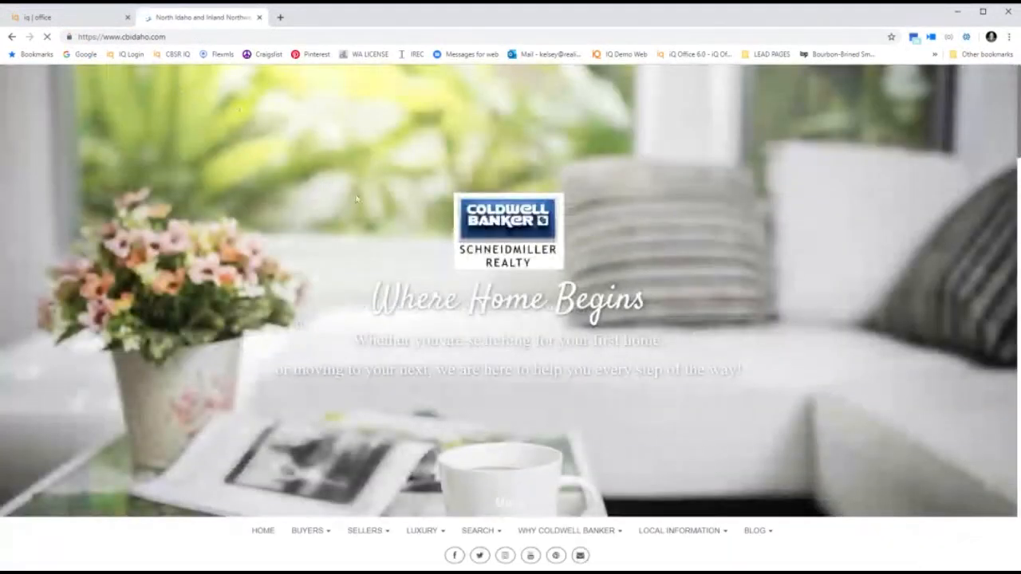
Search Find an Agent to Sell Your Home by the agent's name and open her About profile.
scroll(457, 181, "down", 6)
mouse_move(369, 204)
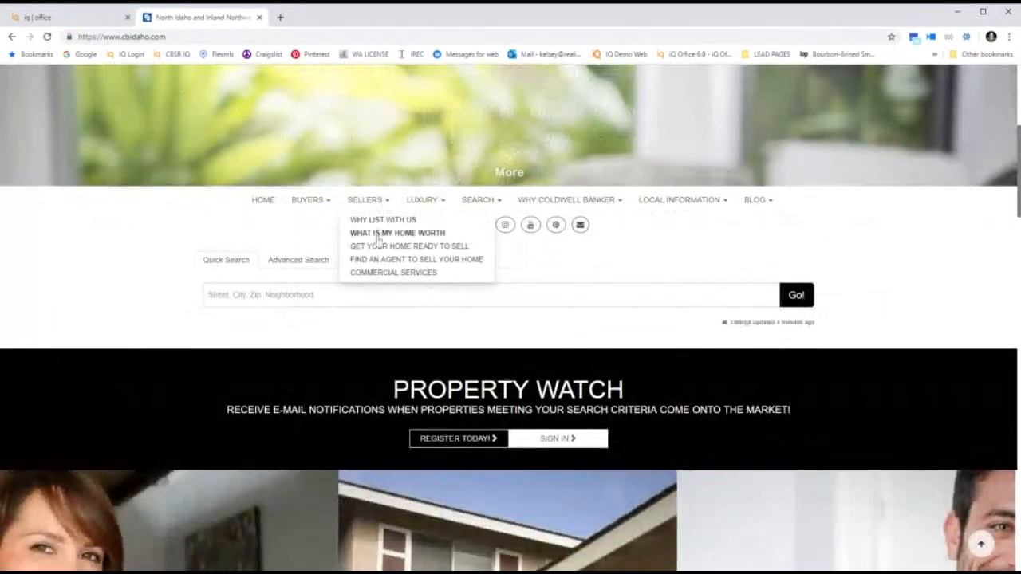
left_click(380, 261)
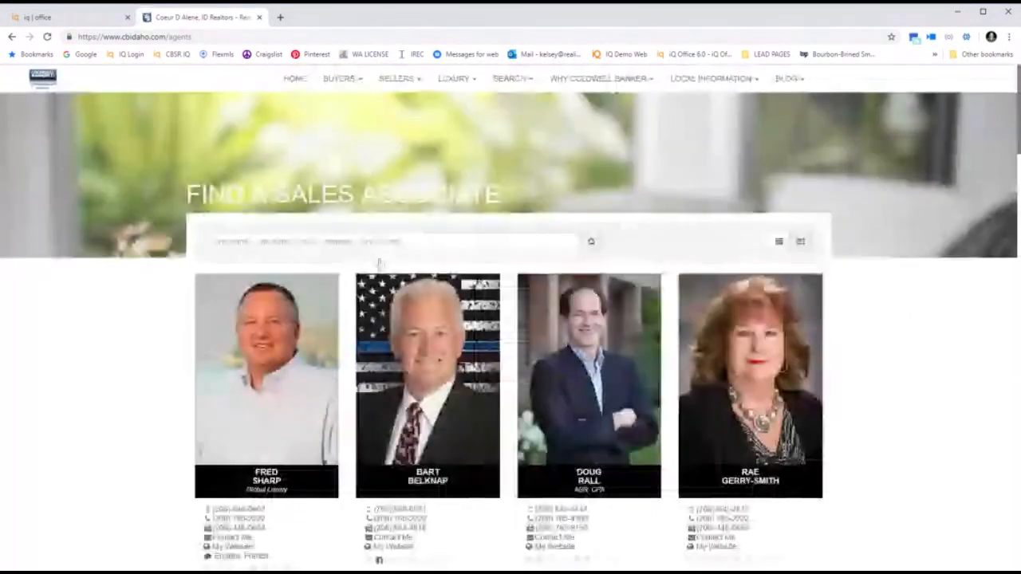
type("Kelsey")
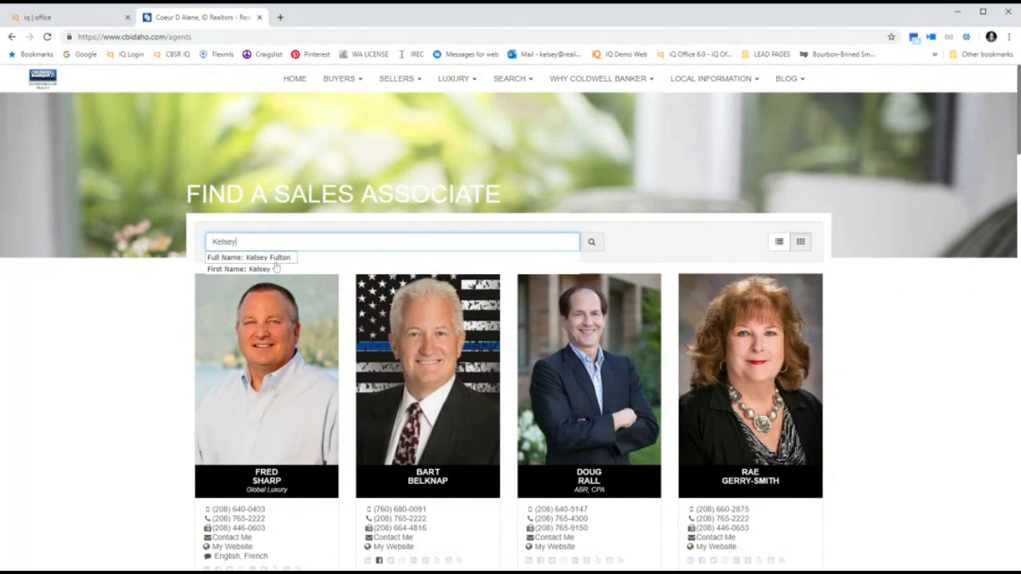
left_click(275, 263)
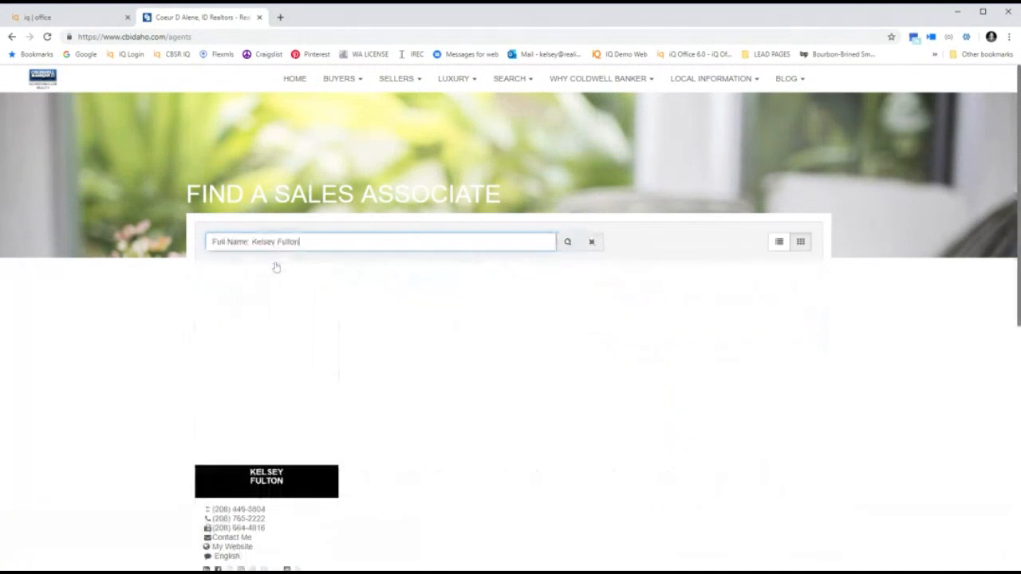
scroll(184, 217, "down", 3)
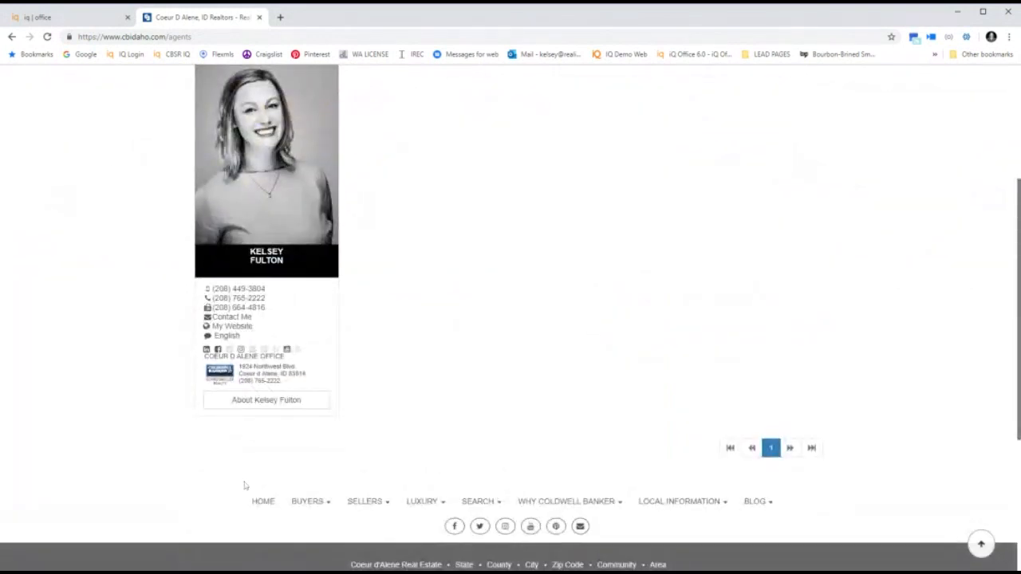
left_click(269, 406)
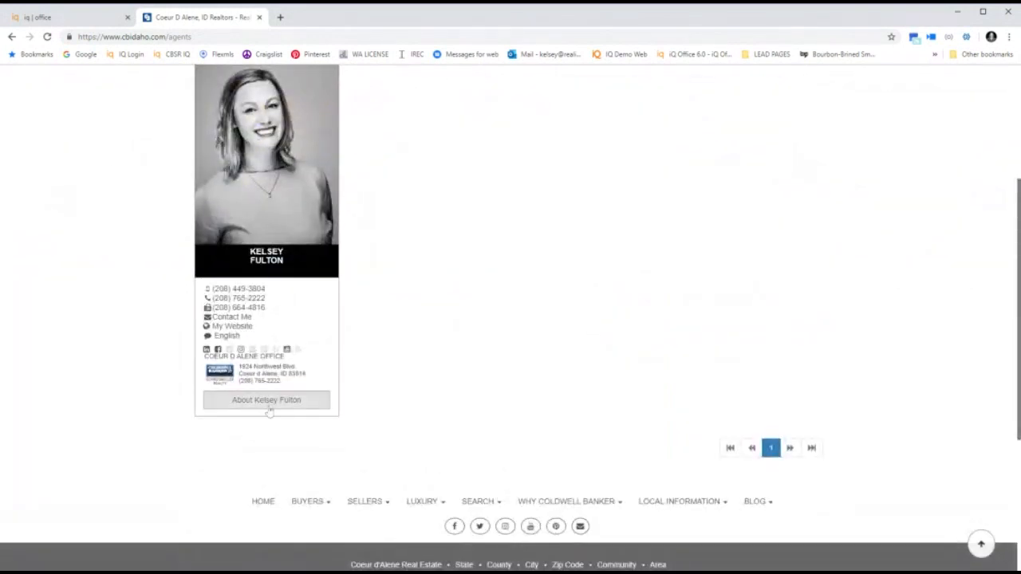
scroll(159, 348, "down", 3)
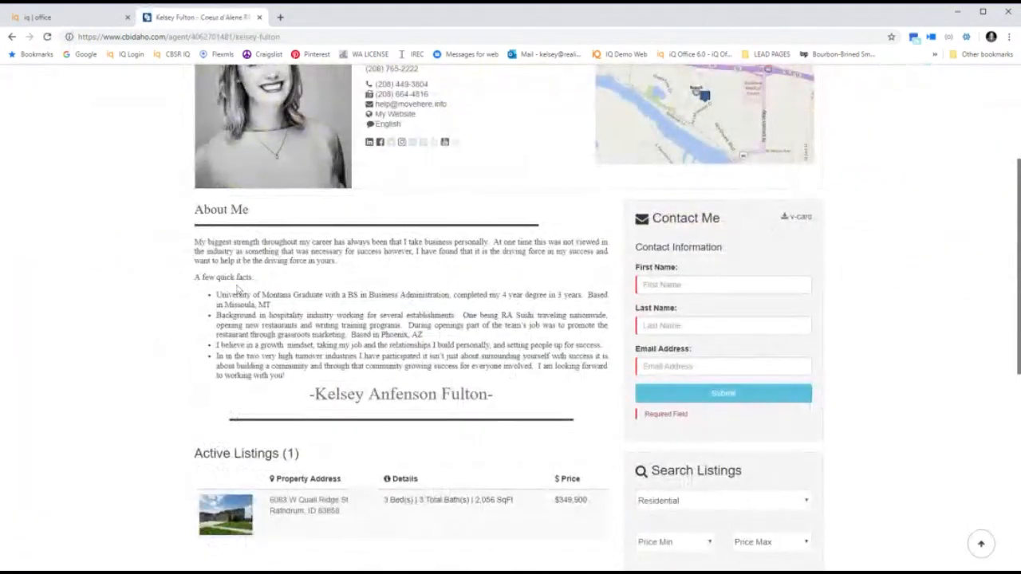
Remove the comma after 'Administration' in the first bio bullet and save the profile.
left_click(96, 16)
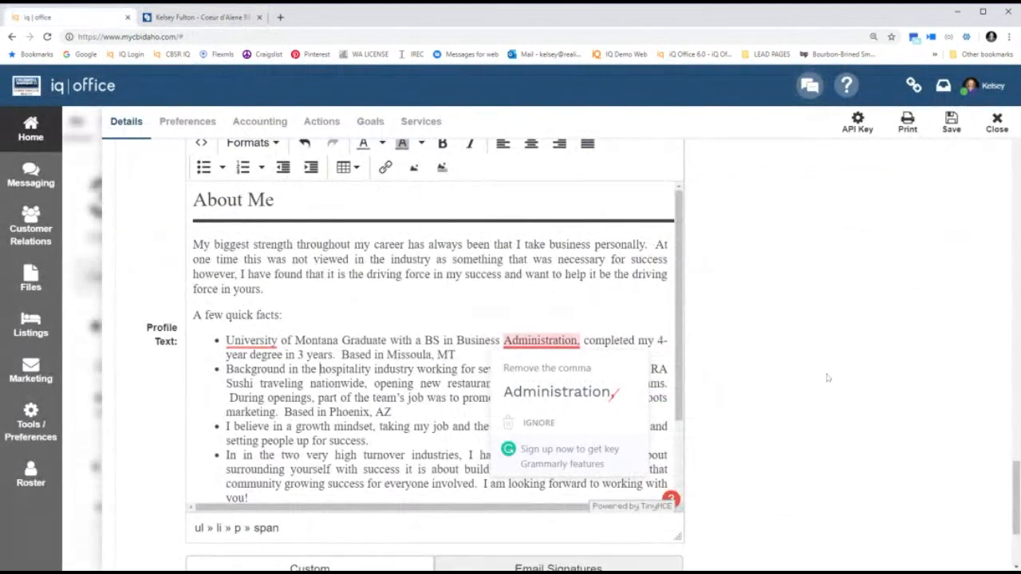
left_click(540, 389)
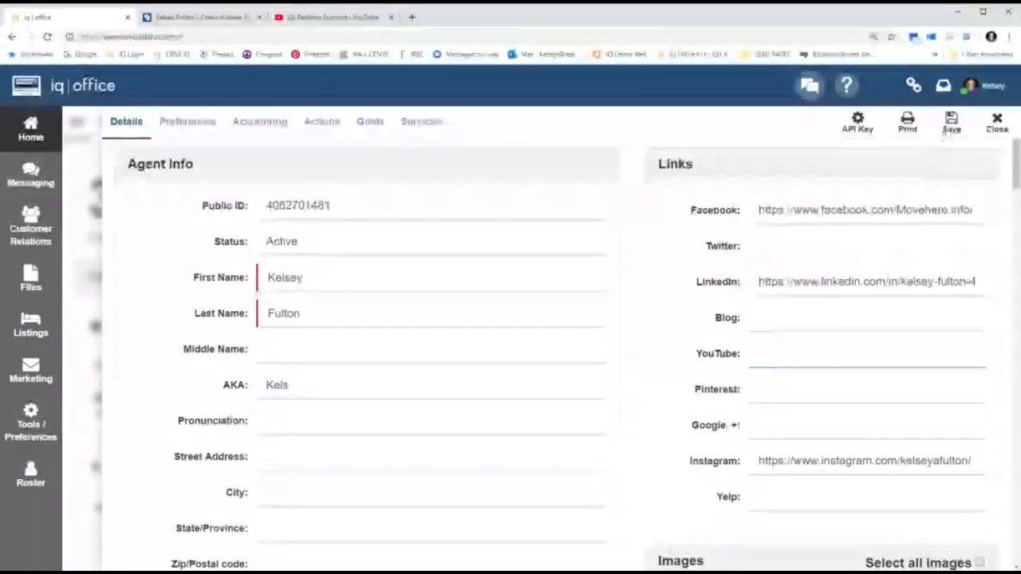
left_click(949, 129)
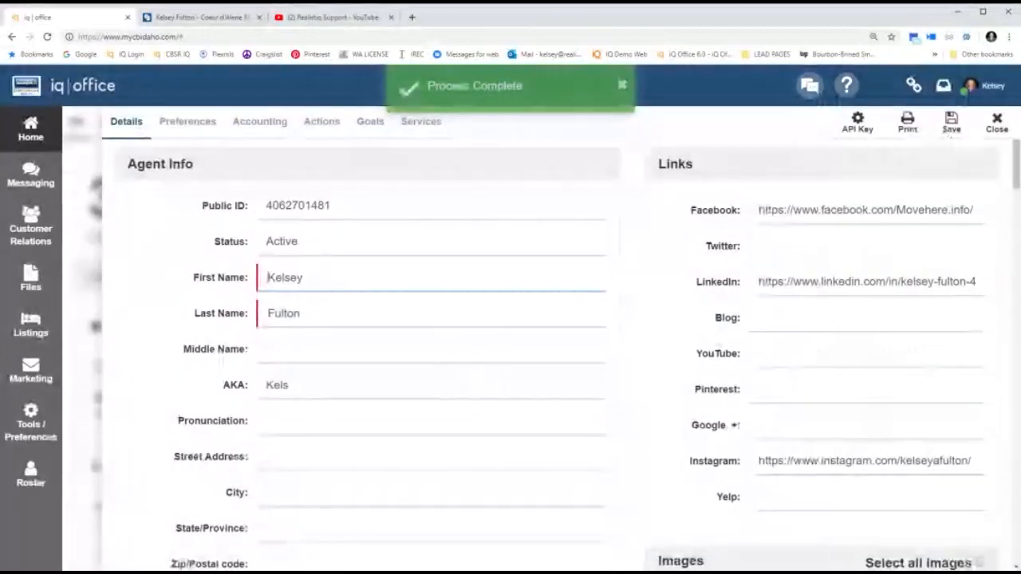
Reload the agent's public profile page to show the embedded August 1 2018 webinar video.
left_click(221, 17)
left_click(46, 37)
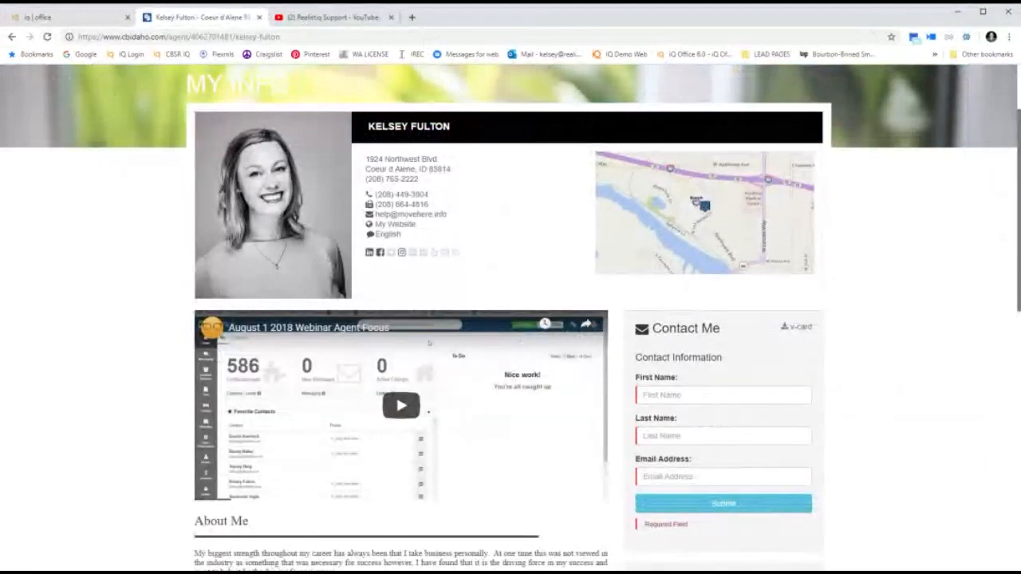
scroll(428, 343, "down", 1)
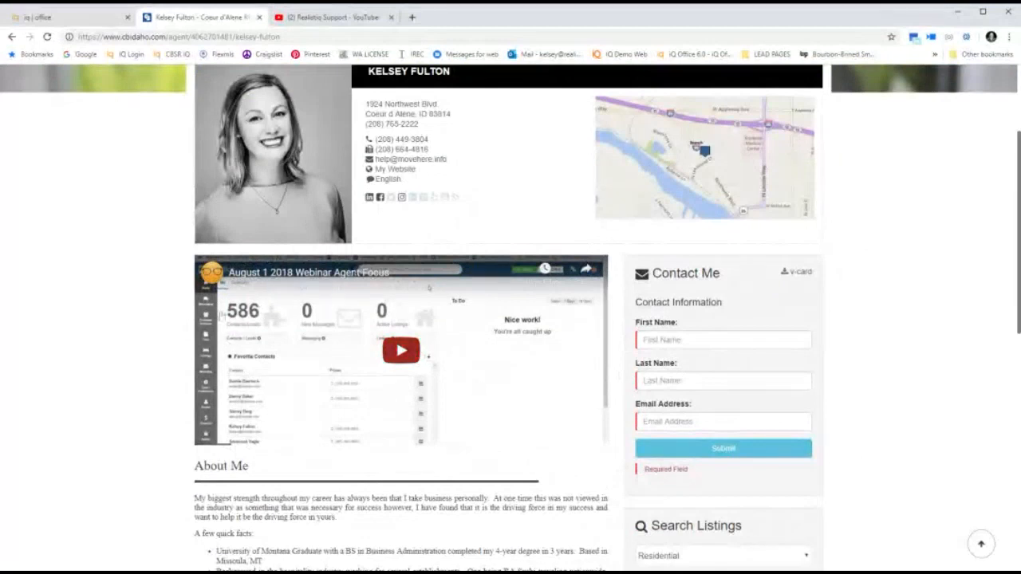
Delete the Video Profile URL text and save the profile again.
left_click(36, 17)
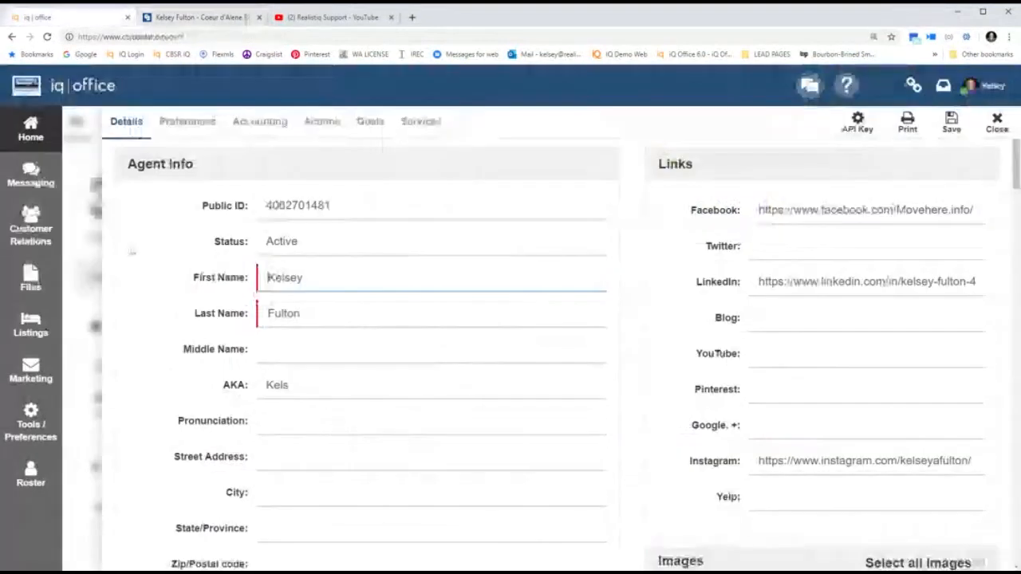
scroll(242, 461, "down", 10)
scroll(242, 461, "down", 15)
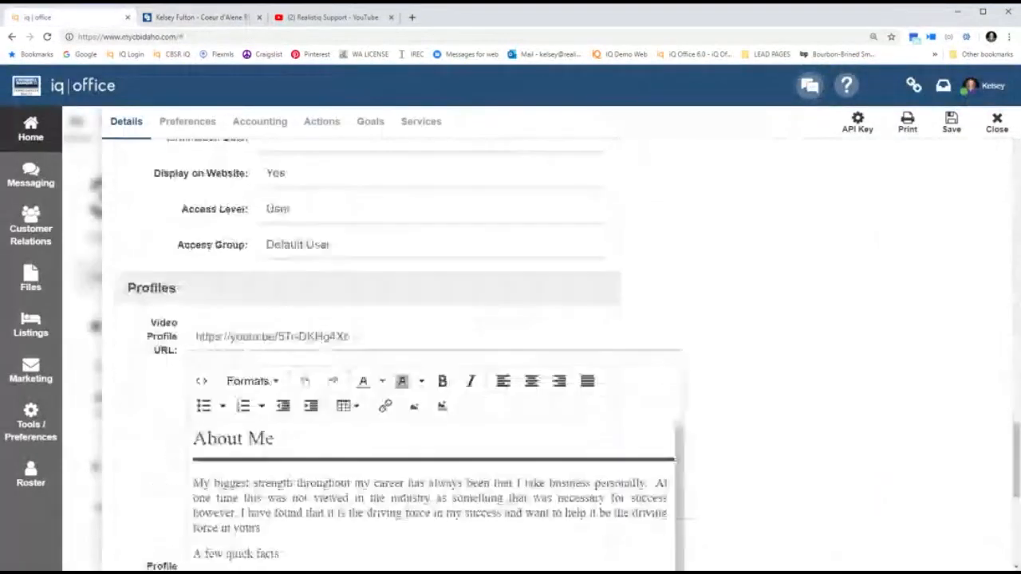
scroll(177, 301, "up", 2)
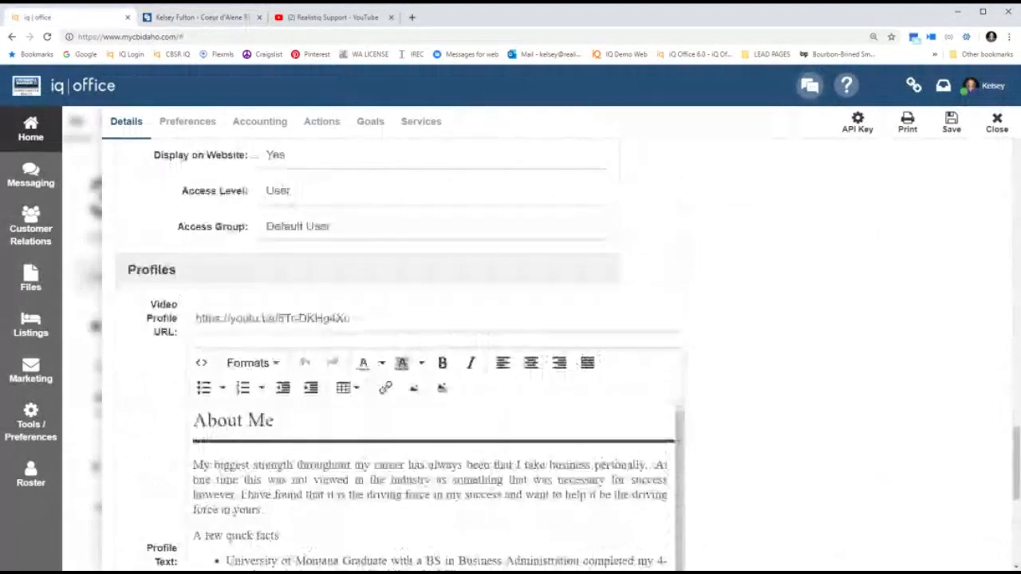
left_click_drag(196, 318, 351, 318)
key("BackSpace")
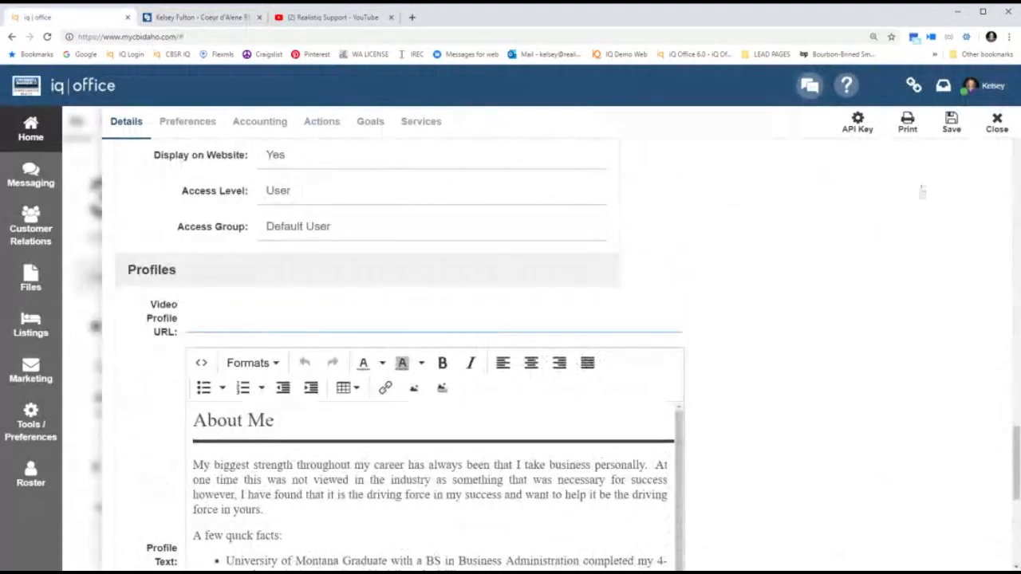
left_click(959, 132)
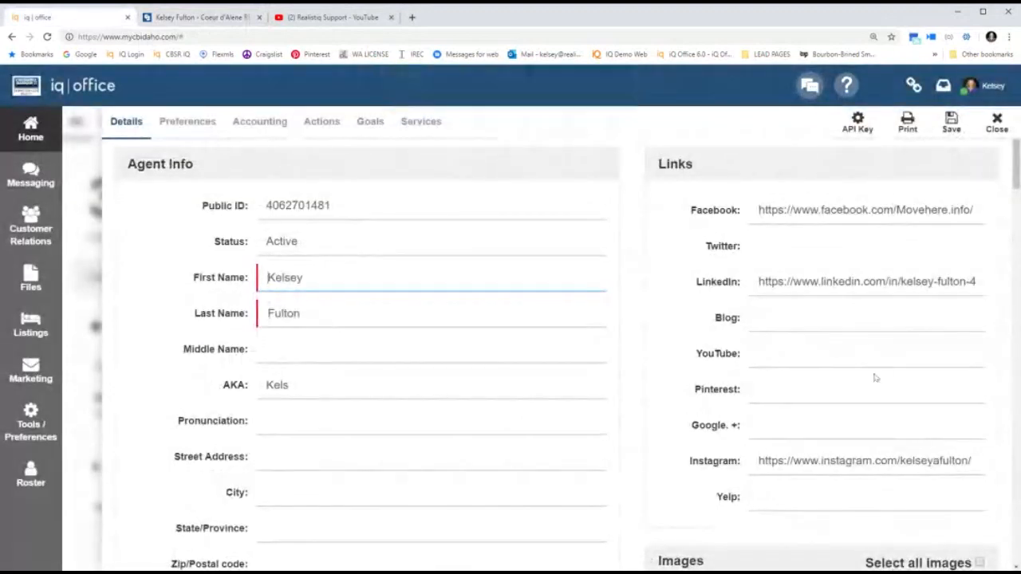
scroll(728, 375, "down", 2)
scroll(728, 374, "down", 10)
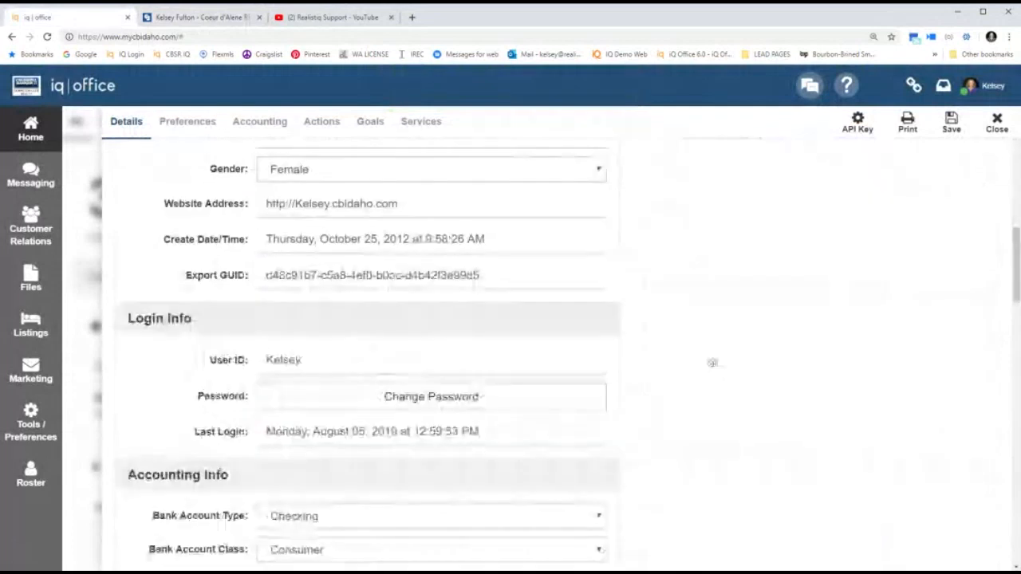
scroll(714, 369, "down", 5)
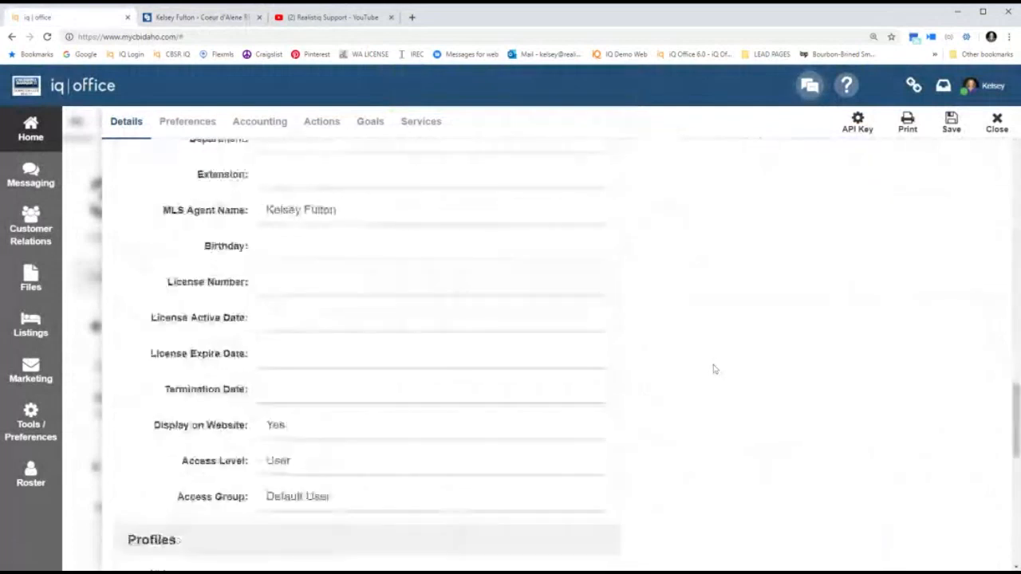
scroll(714, 369, "down", 5)
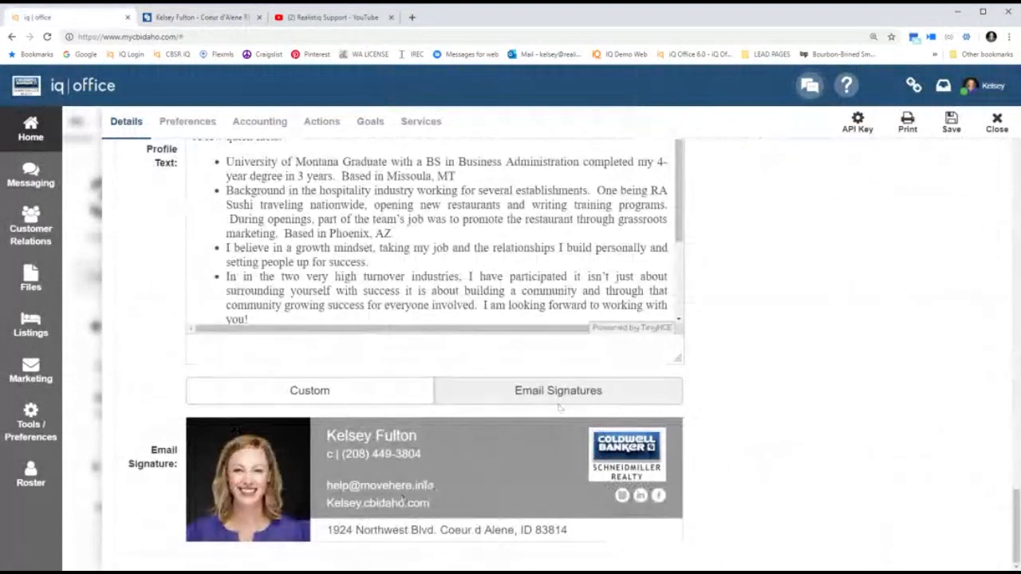
Create a custom email signature using the Blue realistiQ template.
left_click(306, 399)
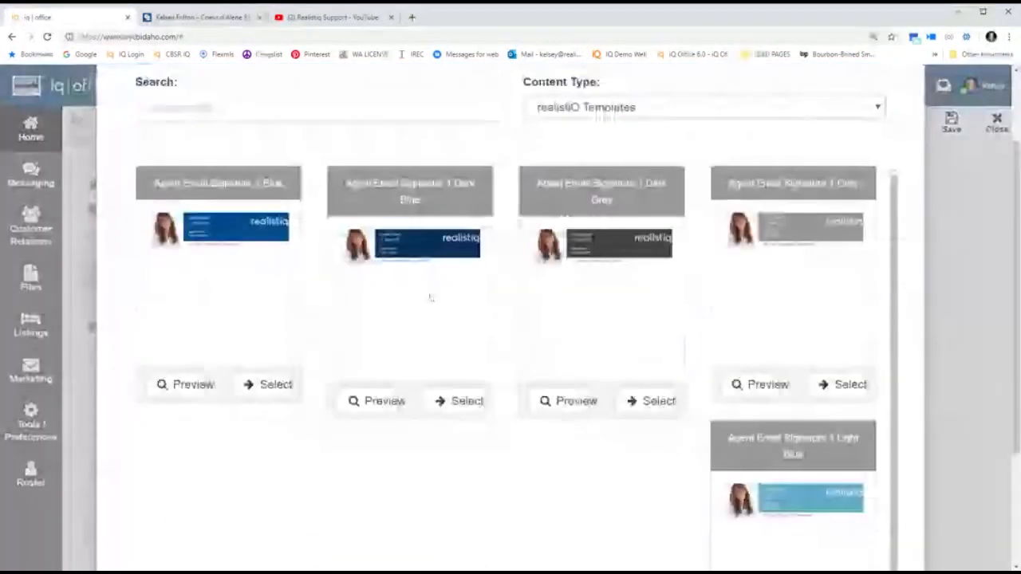
scroll(411, 338, "down", 1)
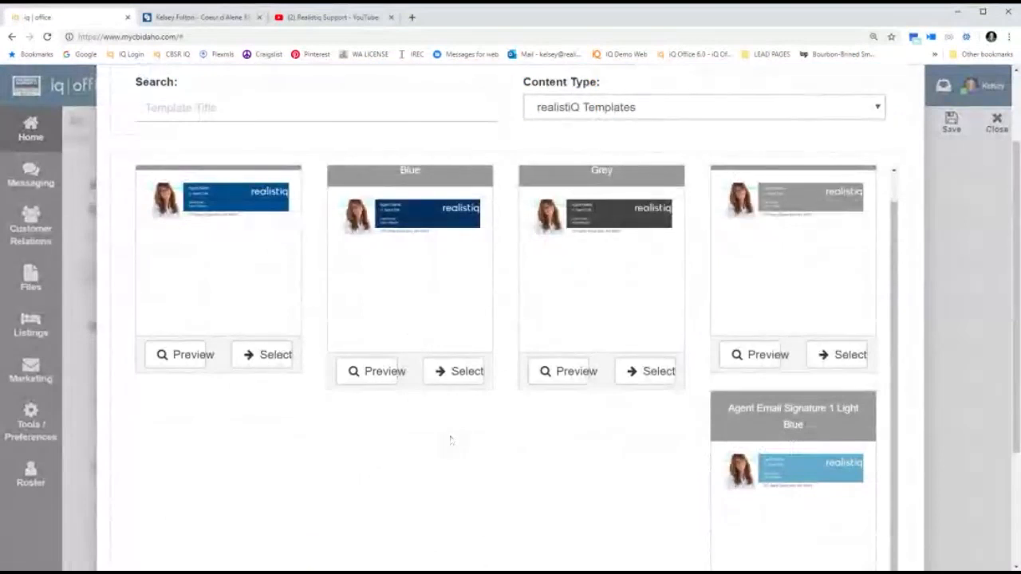
left_click(598, 113)
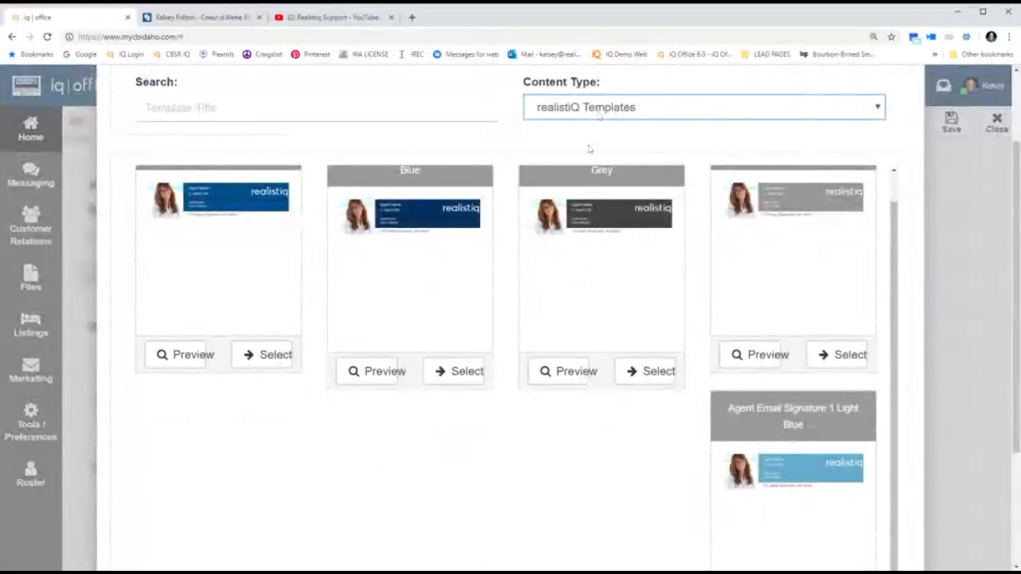
left_click(462, 372)
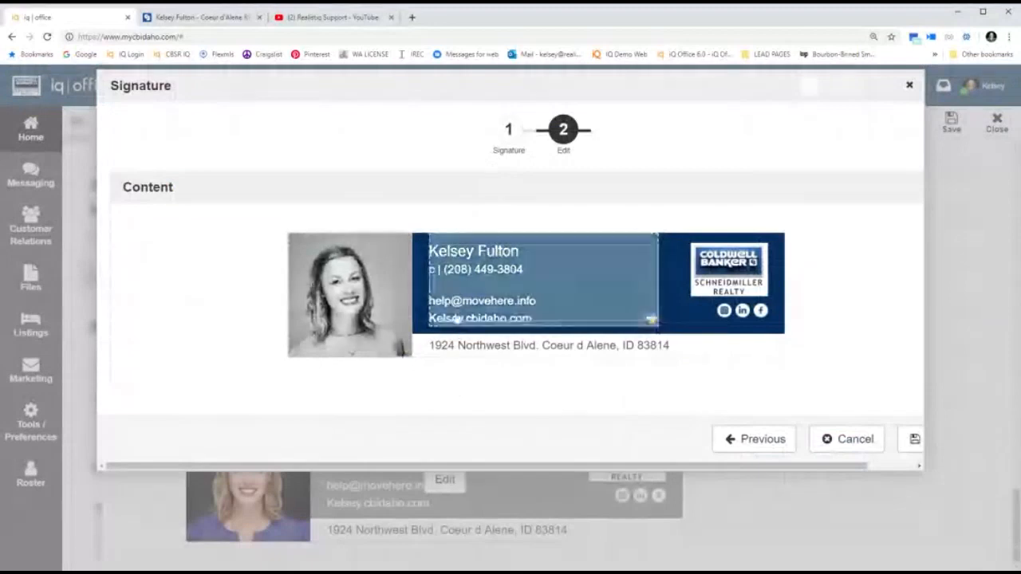
In Edit Agent Info, start typing the movehere.io address over the old cbidaho.com Website.
left_click(359, 315)
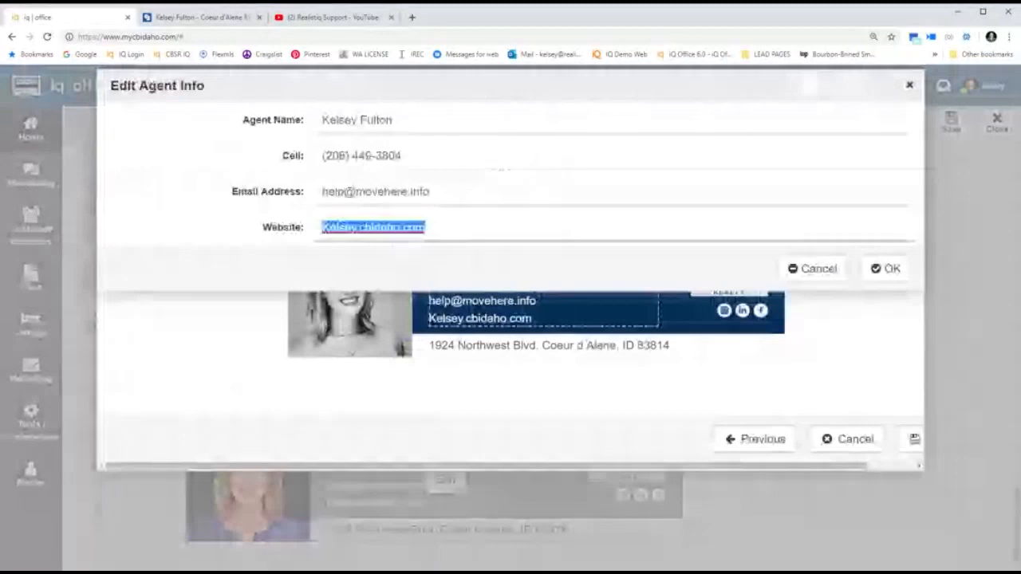
type("movehere.io")
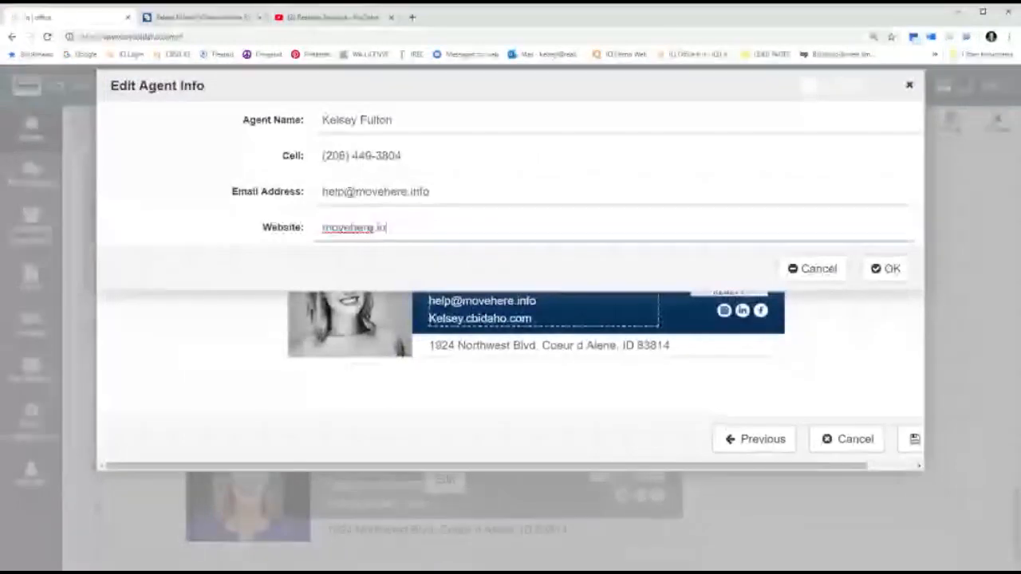
type("fo")
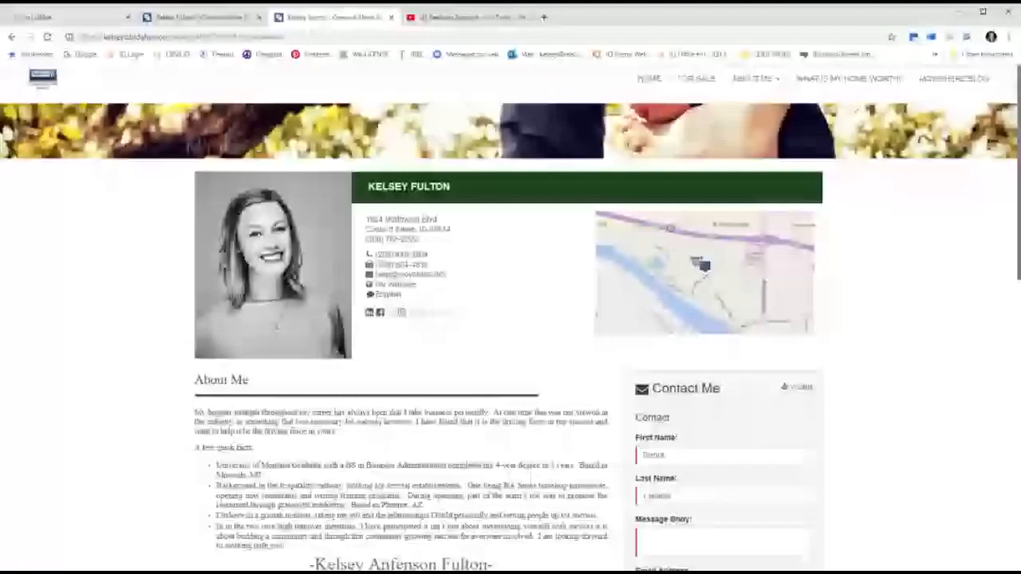
Go back from the agent's personal site to the iq | office agent details page.
left_click(82, 19)
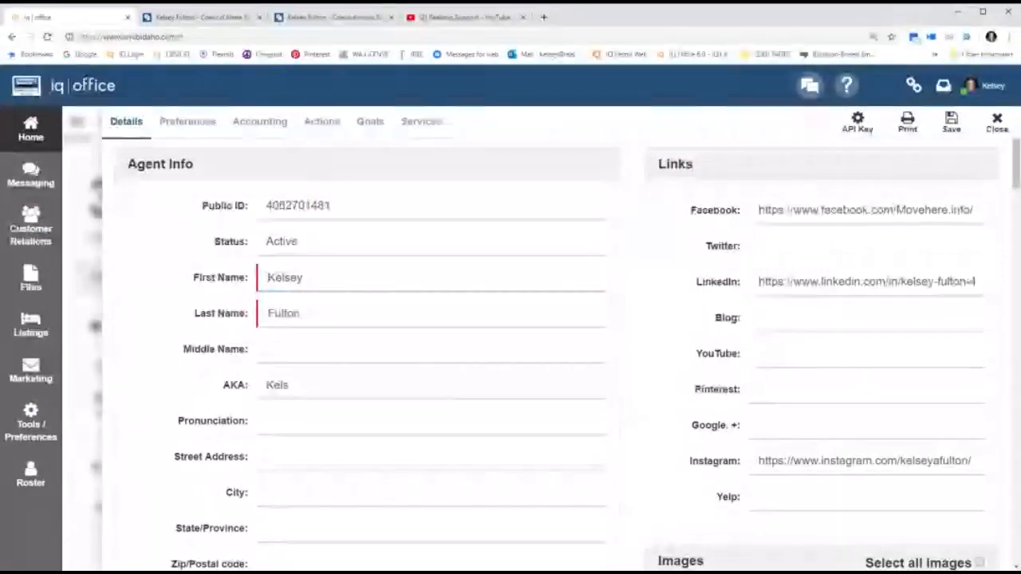
Review My Account options and the In Office lead routing status, then go to YouTube.
left_click(979, 85)
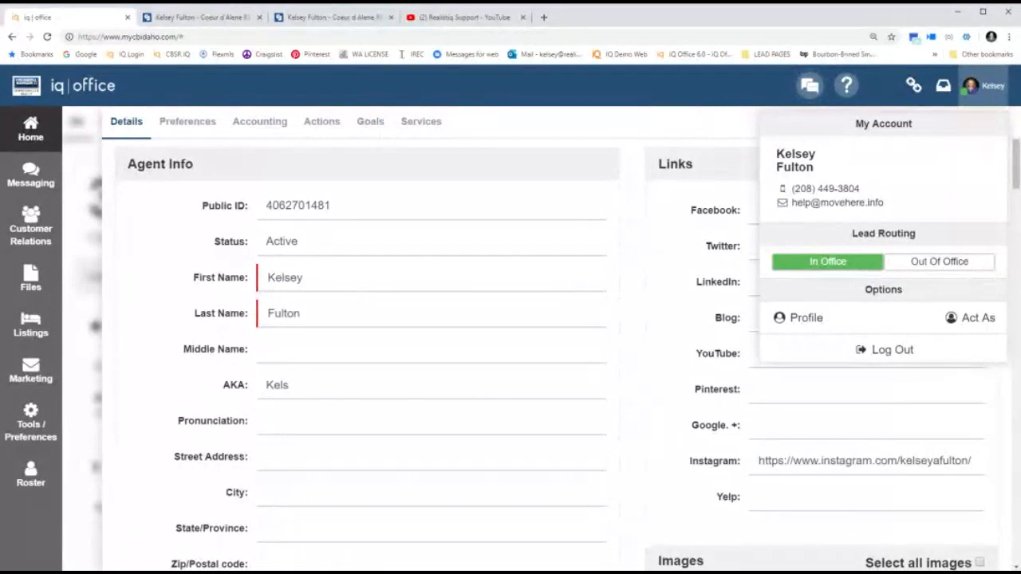
left_click(437, 22)
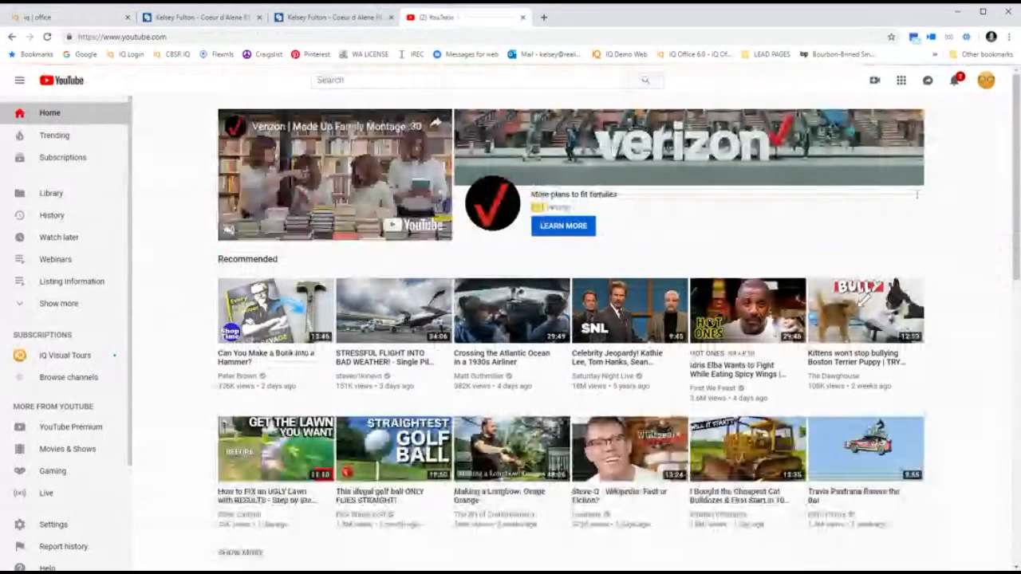
Search YouTube for Coldwell Banker Schneidmiller, view its playlists, then return to iQ Office.
left_click(600, 79)
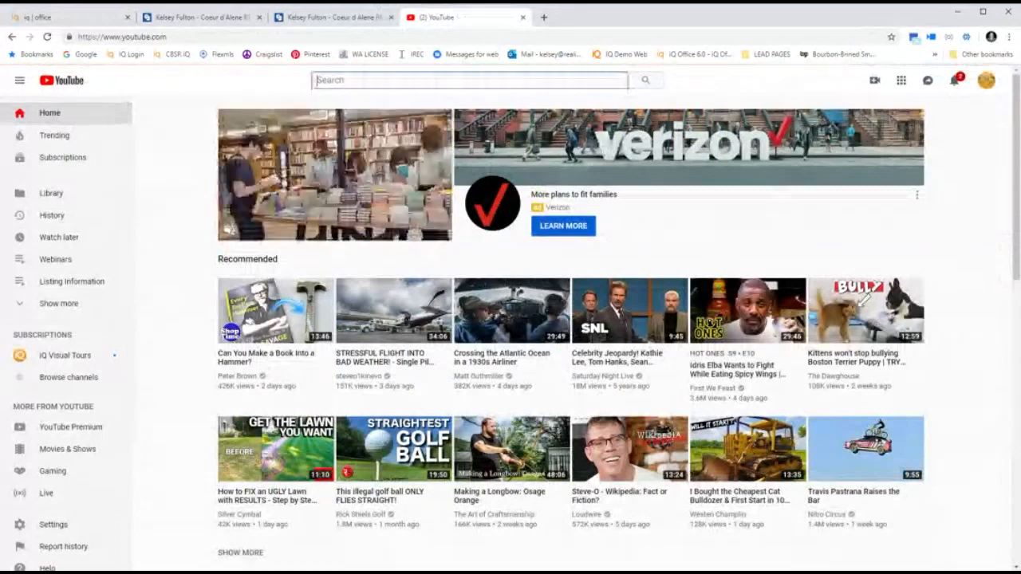
type("coldwell Banker Schneidmiller")
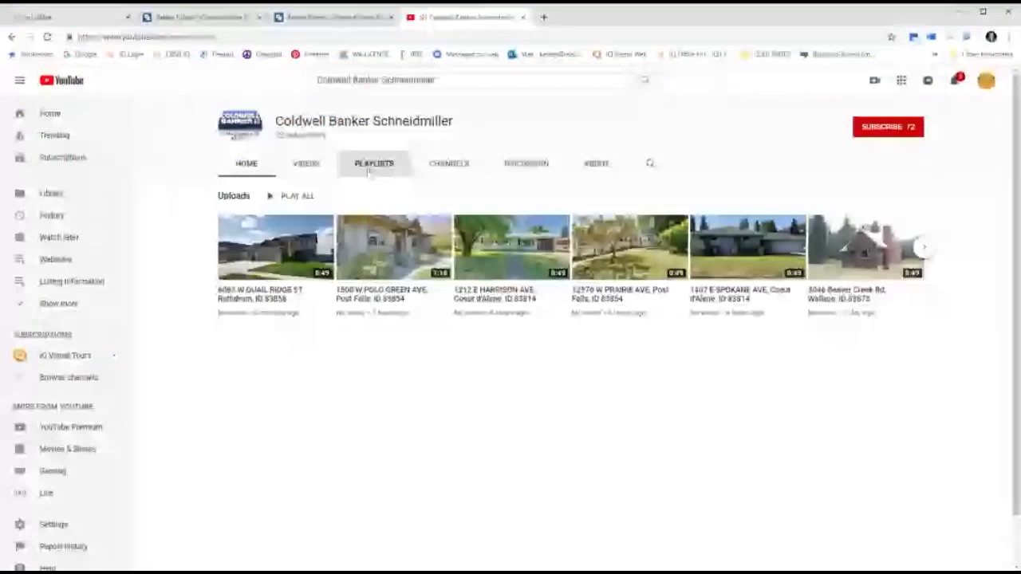
left_click(368, 169)
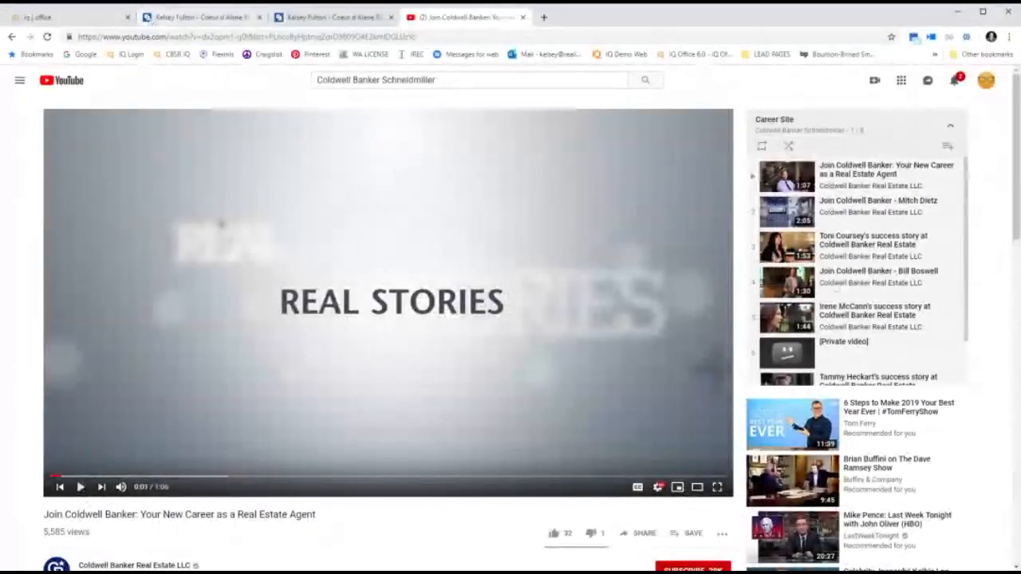
left_click(99, 18)
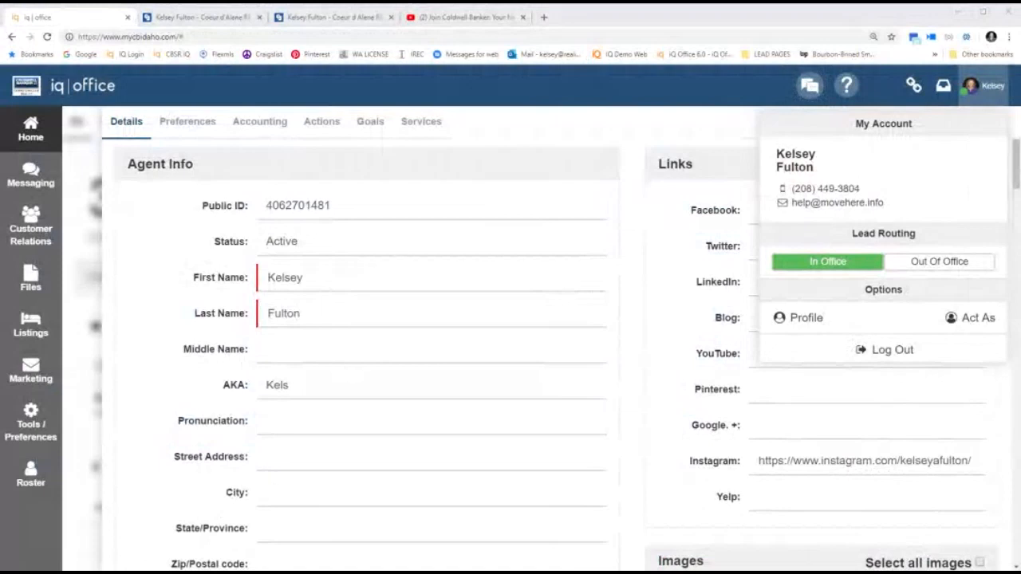
Delete the blank line after the last Profile Text bullet and close the account menu.
scroll(854, 328, "down", 10)
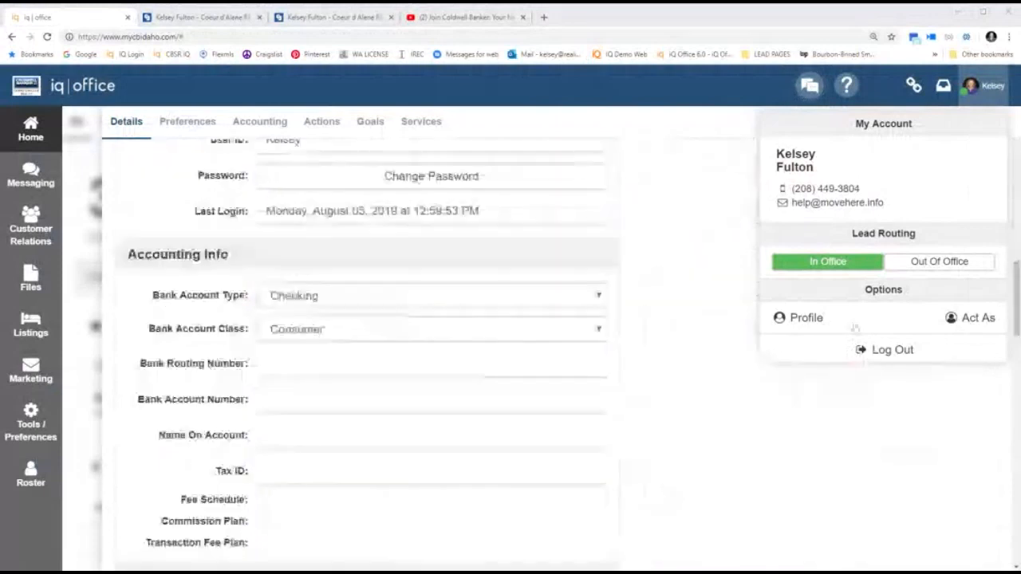
scroll(630, 441, "down", 3)
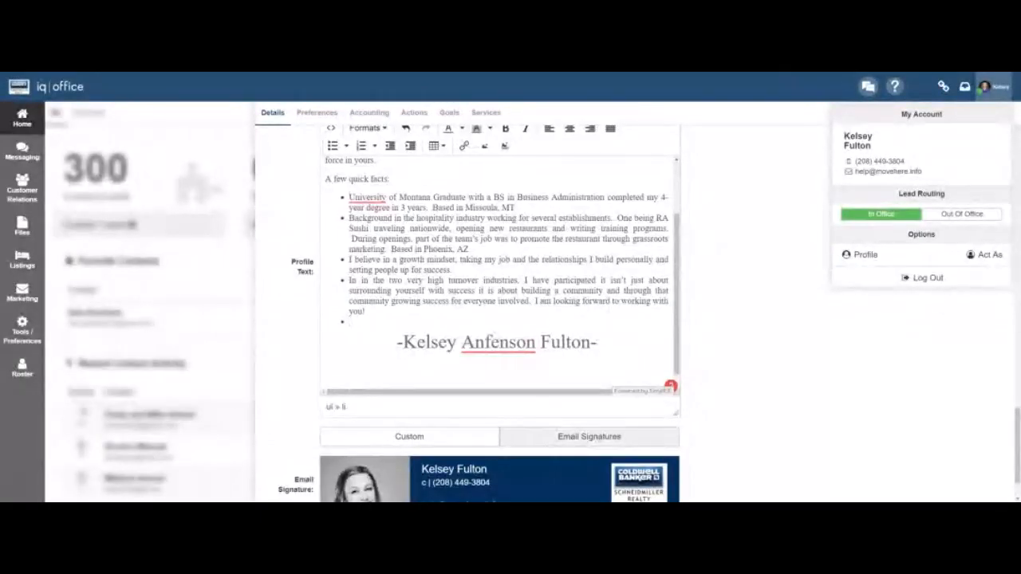
key("BackSpace")
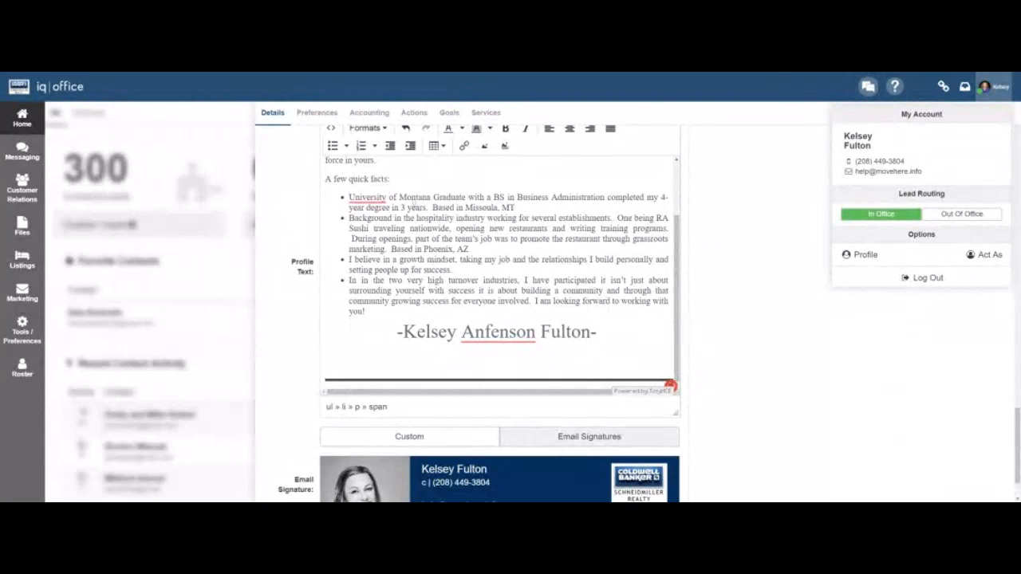
left_click(1001, 90)
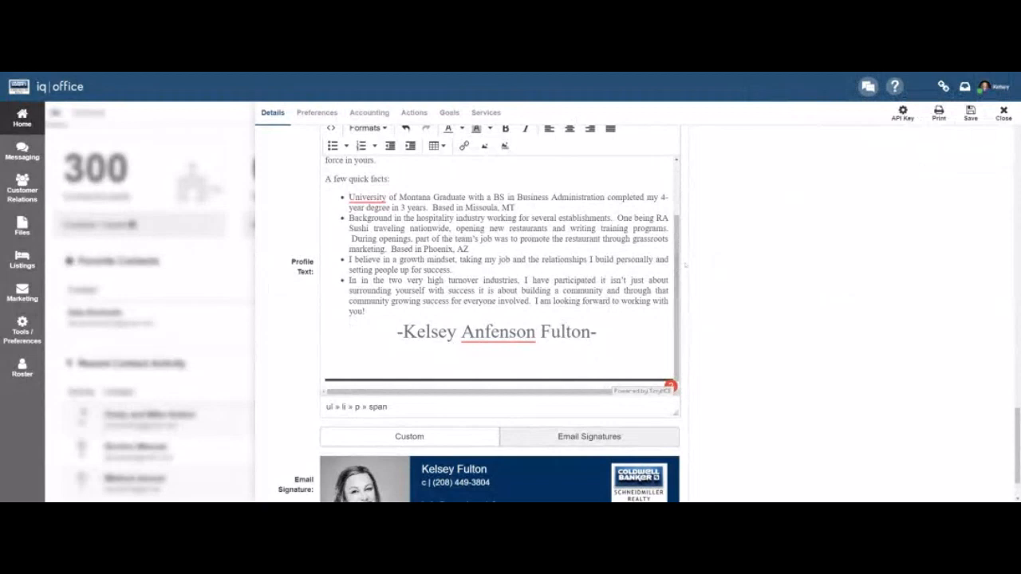
scroll(477, 313, "down", 1)
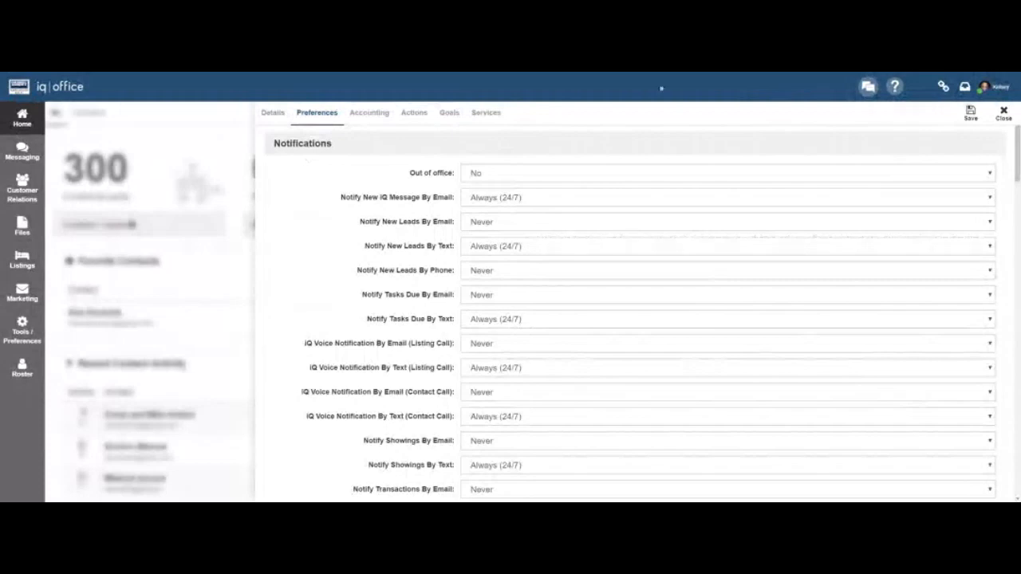
Toggle IQ message email notifications to Never and back to Always (24/7).
left_click(995, 87)
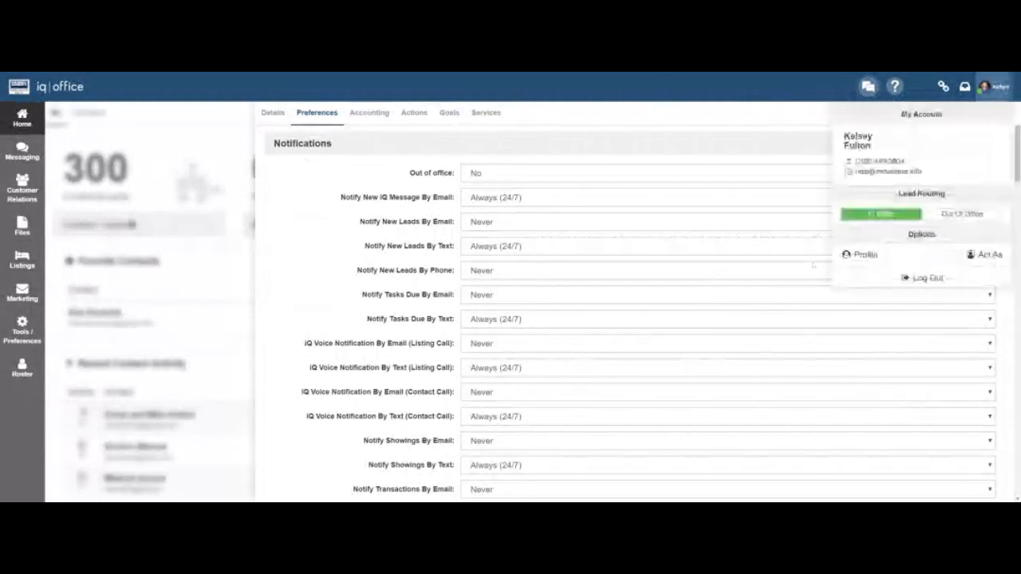
left_click(588, 128)
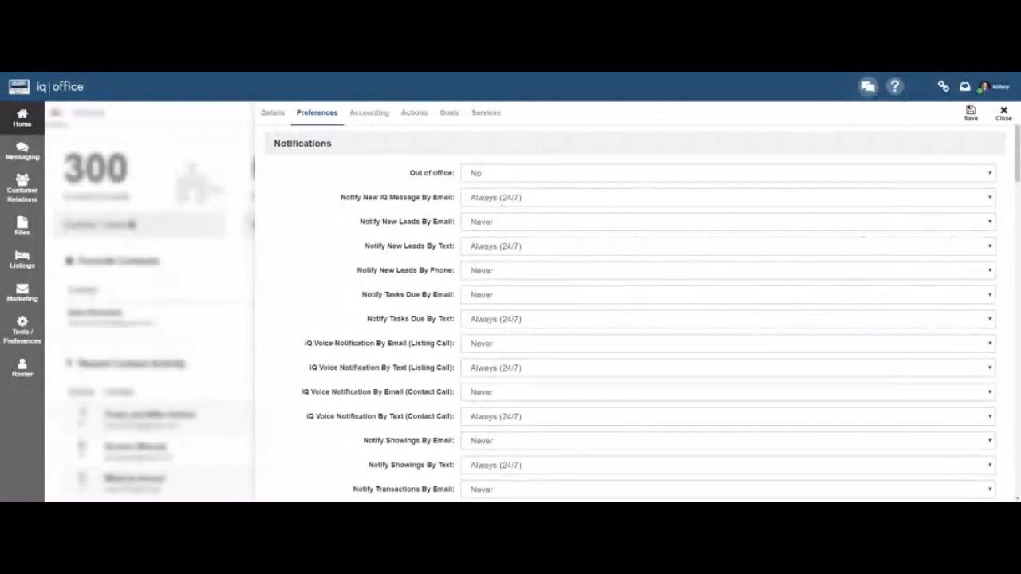
left_click(517, 225)
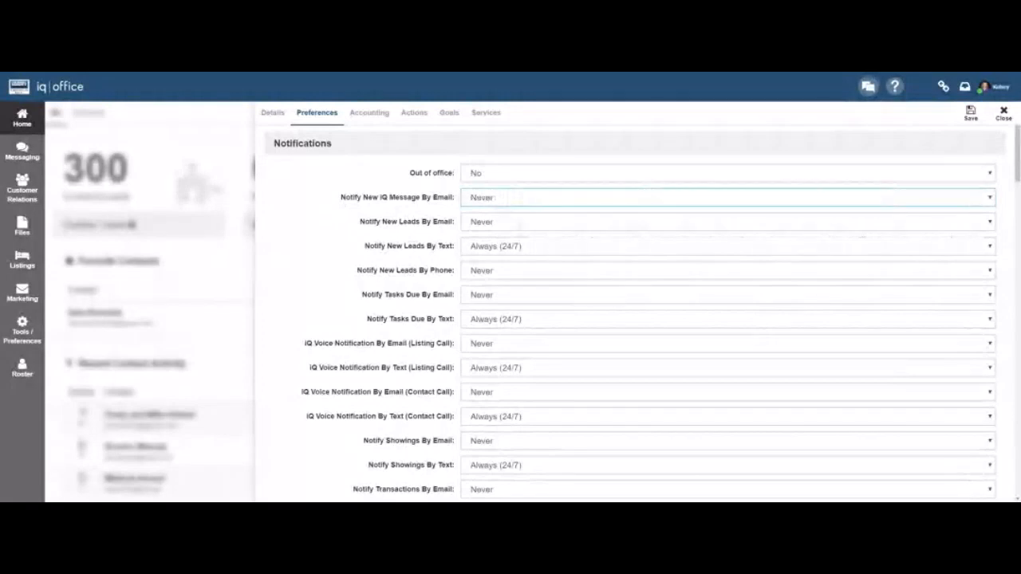
left_click(511, 214)
Set Notify New Leads By Email to 'Use My Office Hours (See Below)'.
left_click(483, 228)
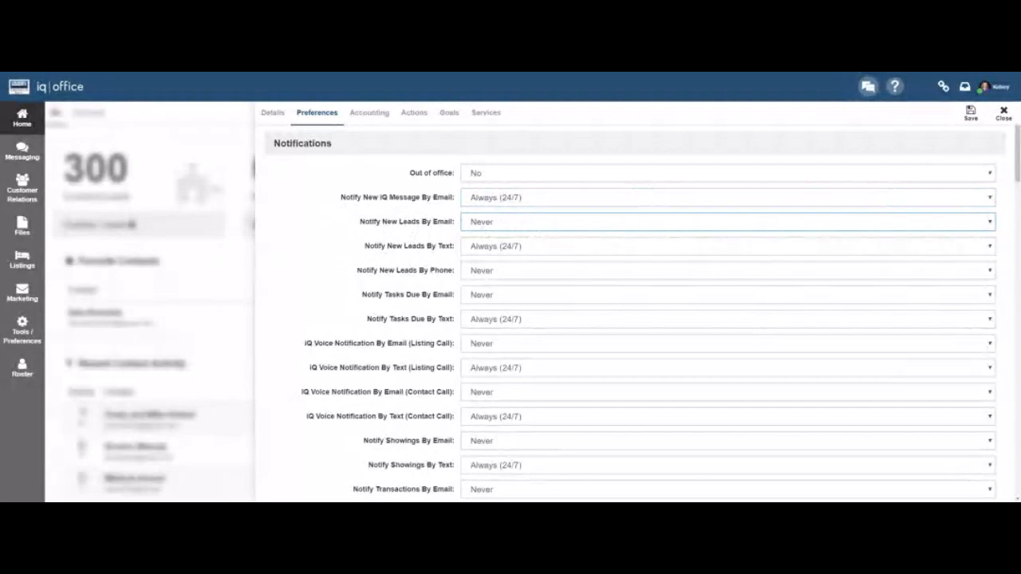
left_click_drag(366, 246, 454, 246)
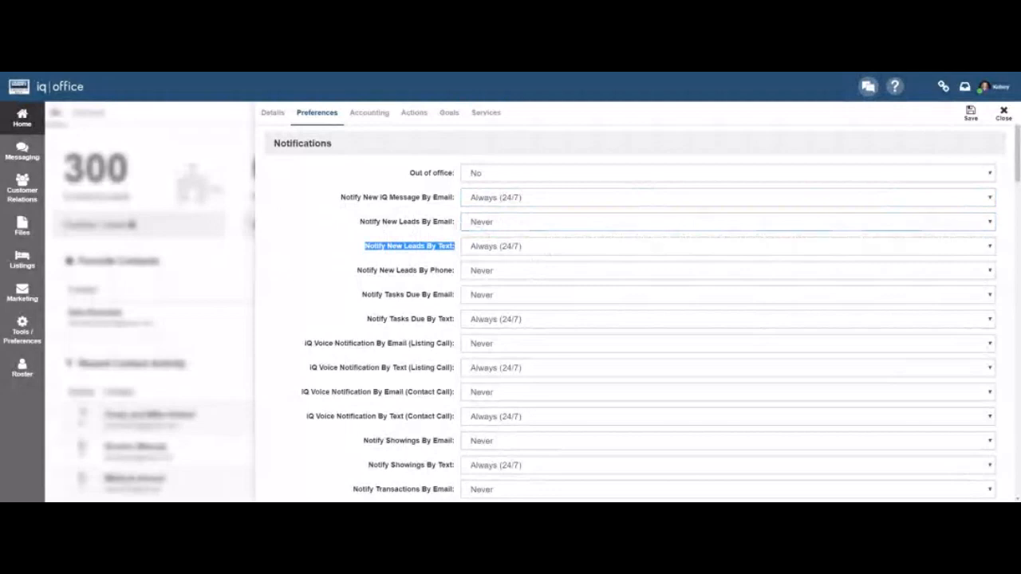
key("Up")
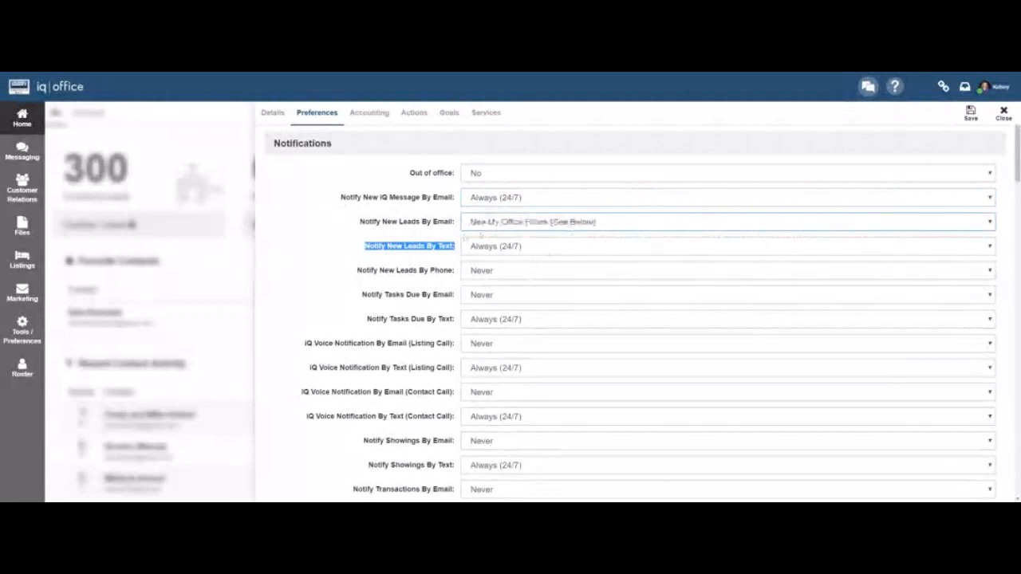
left_click(427, 243)
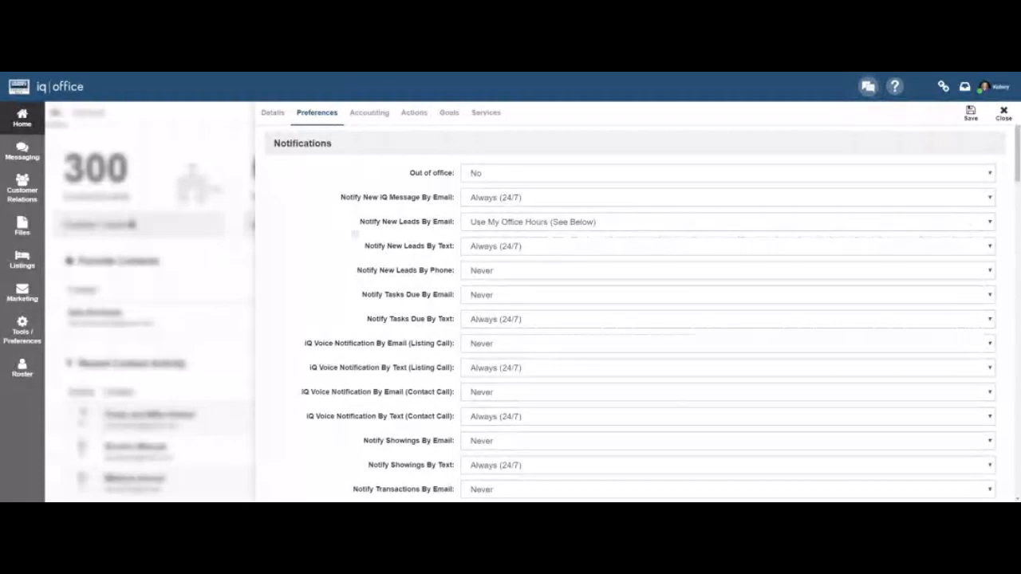
left_click_drag(361, 222, 455, 246)
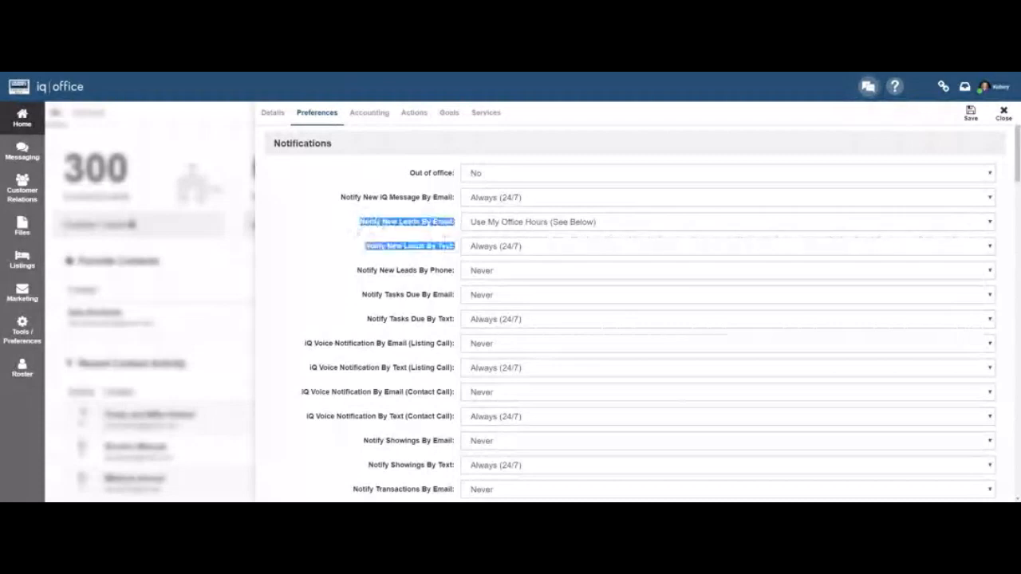
left_click(423, 262)
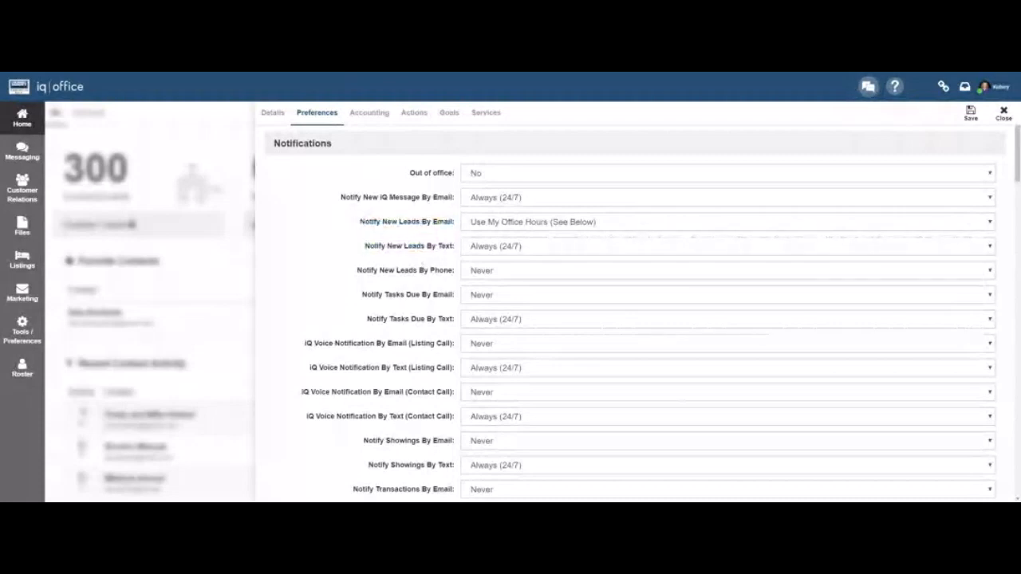
left_click_drag(365, 247, 455, 246)
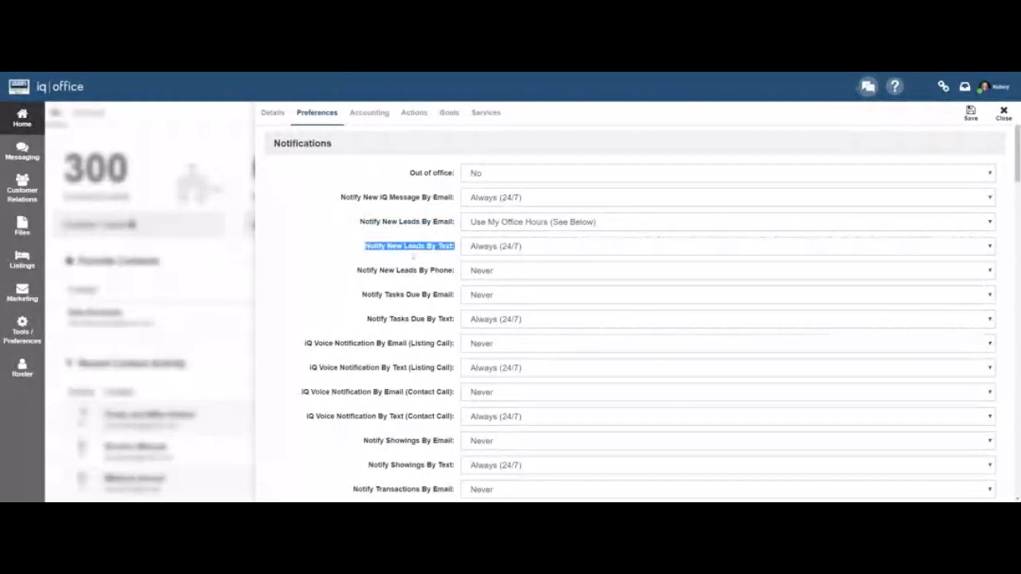
left_click_drag(360, 222, 453, 223)
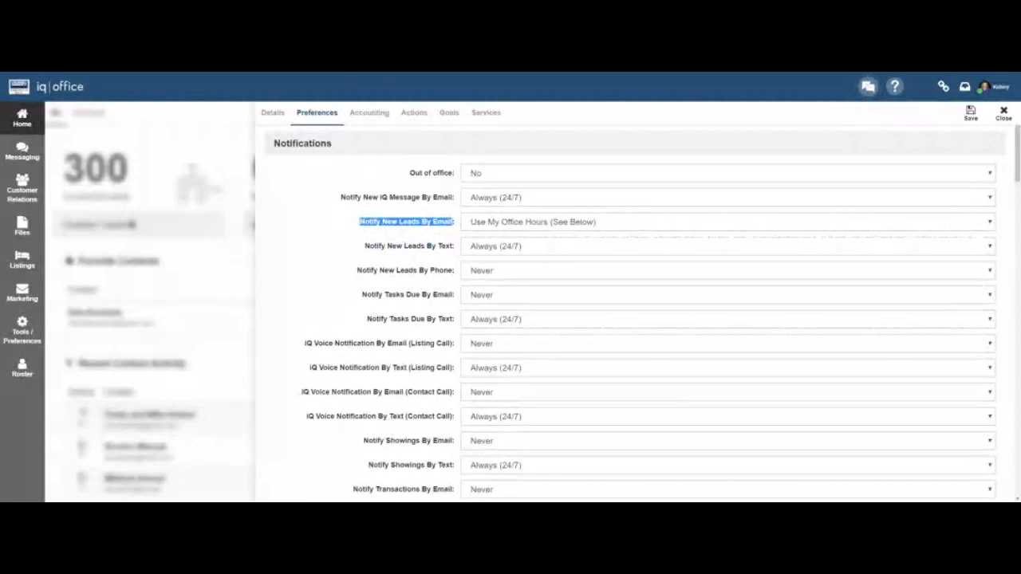
scroll(638, 319, "down", 1)
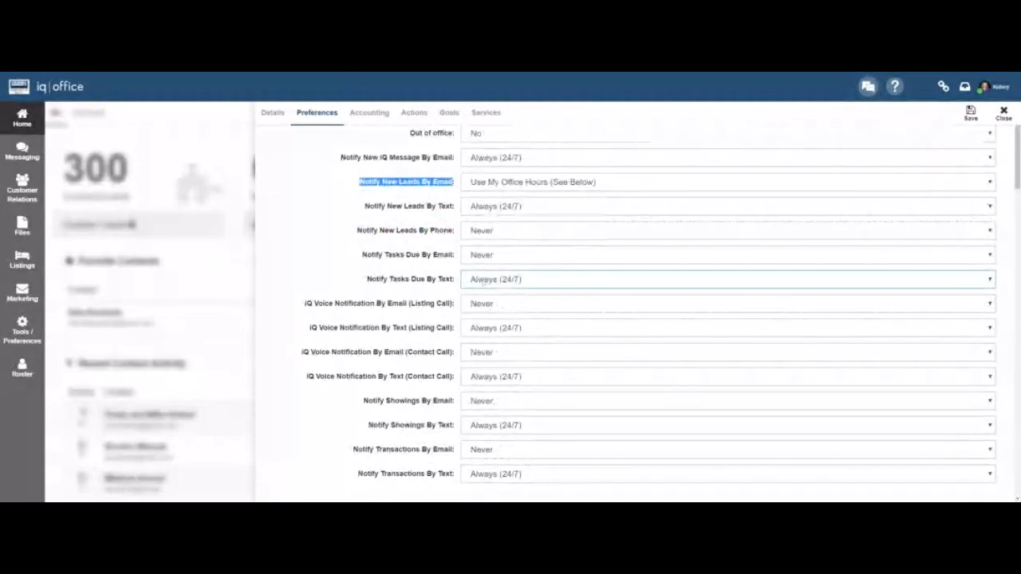
scroll(484, 279, "down", 1)
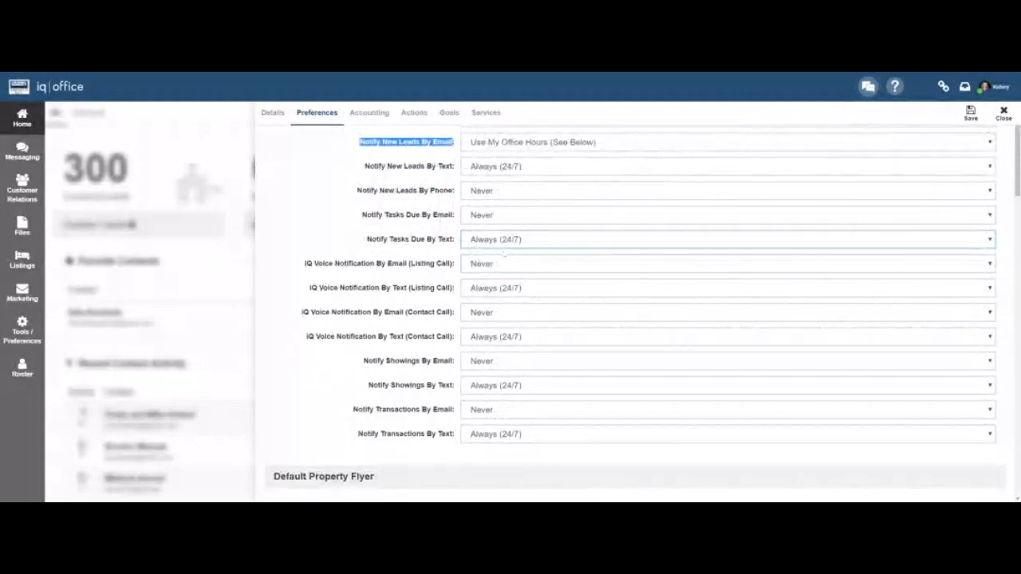
left_click(504, 255)
left_click(321, 255)
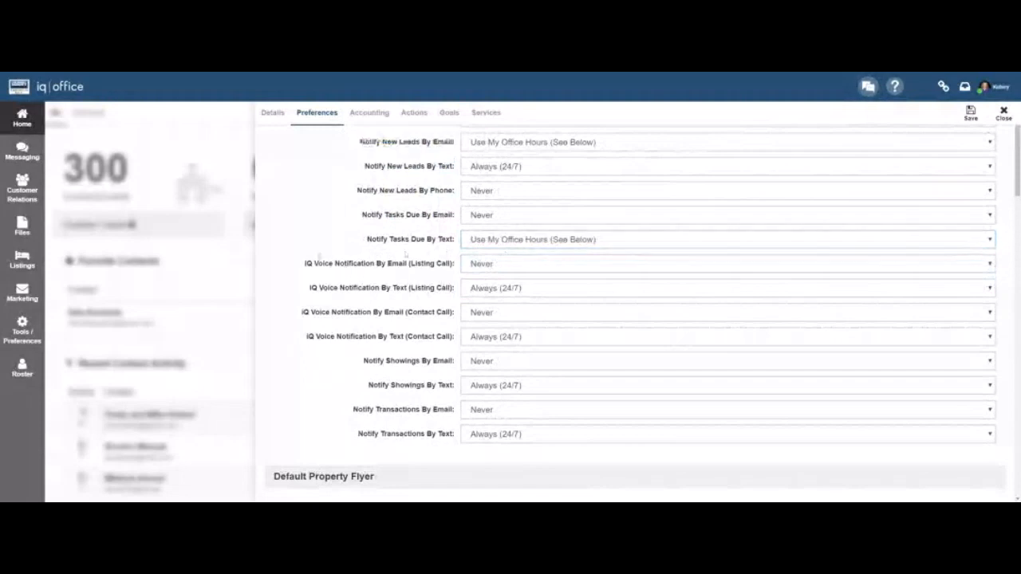
scroll(406, 254, "down", 1)
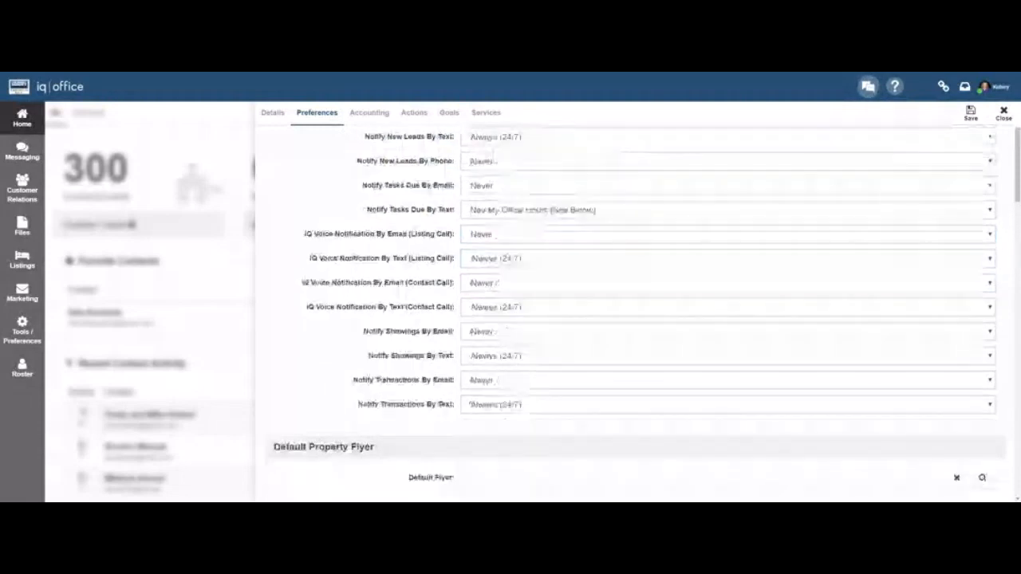
left_click_drag(305, 224, 374, 224)
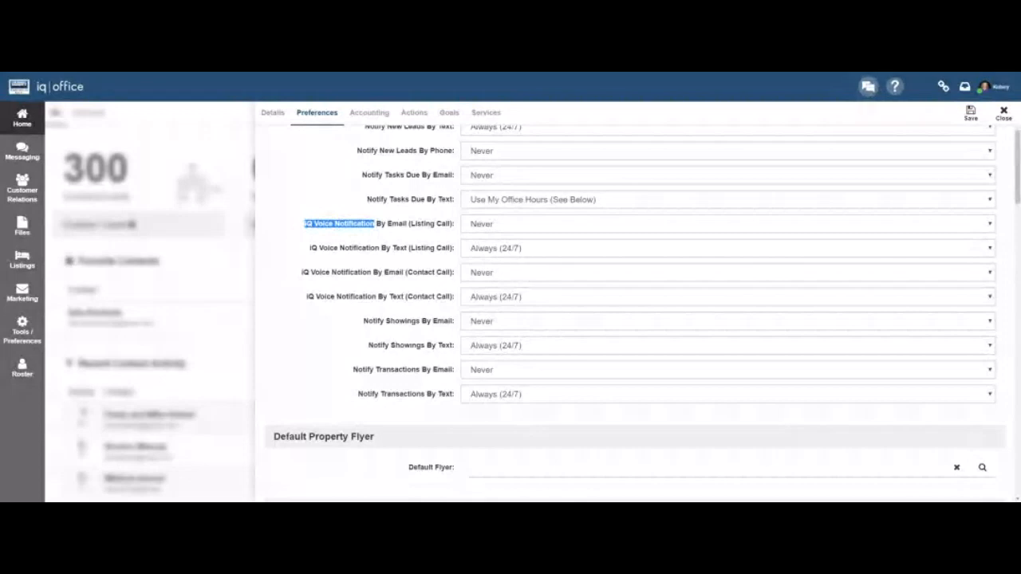
scroll(374, 232, "down", 1)
left_click_drag(373, 240, 386, 304)
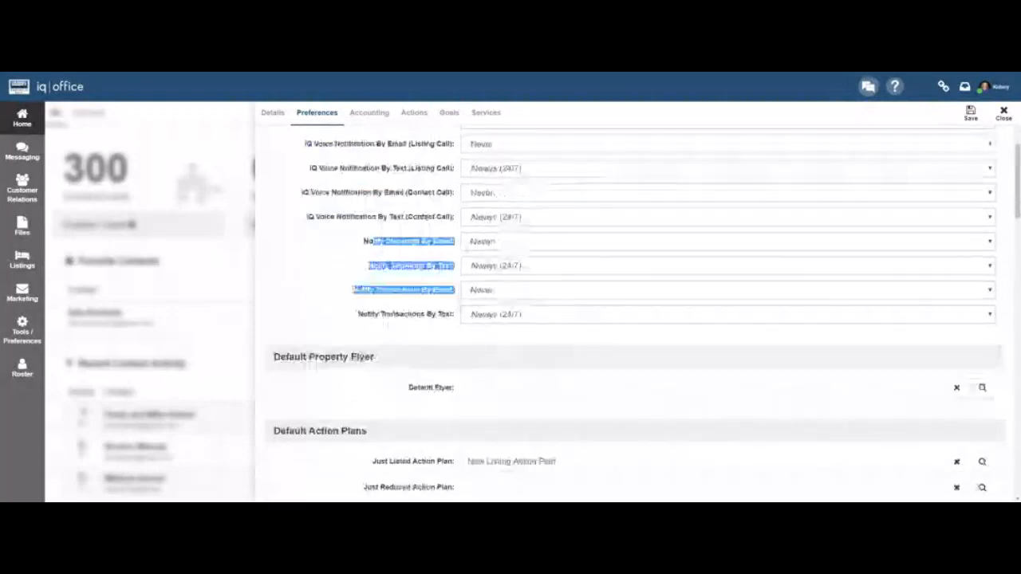
left_click(377, 290)
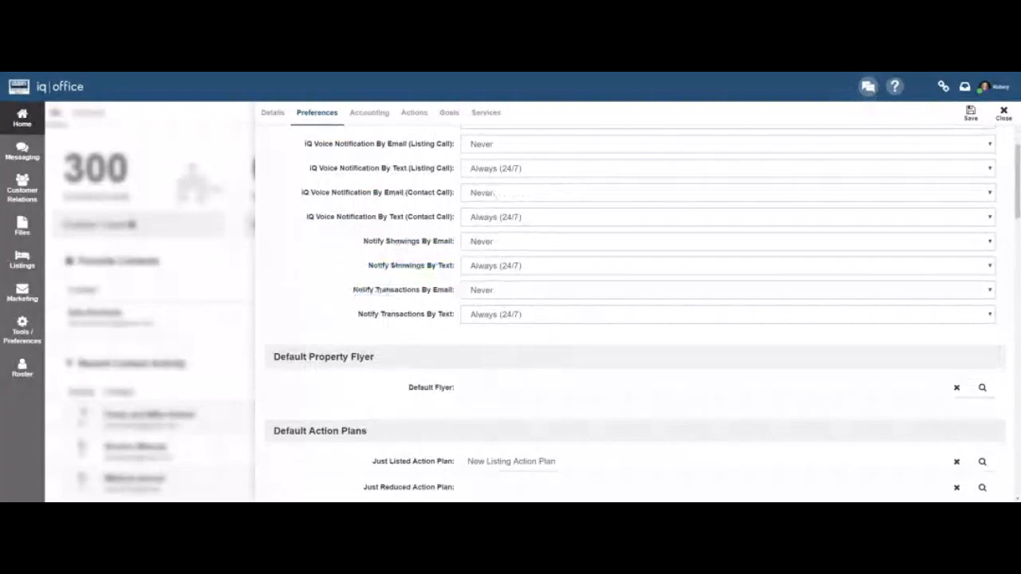
scroll(630, 319, "up", 3)
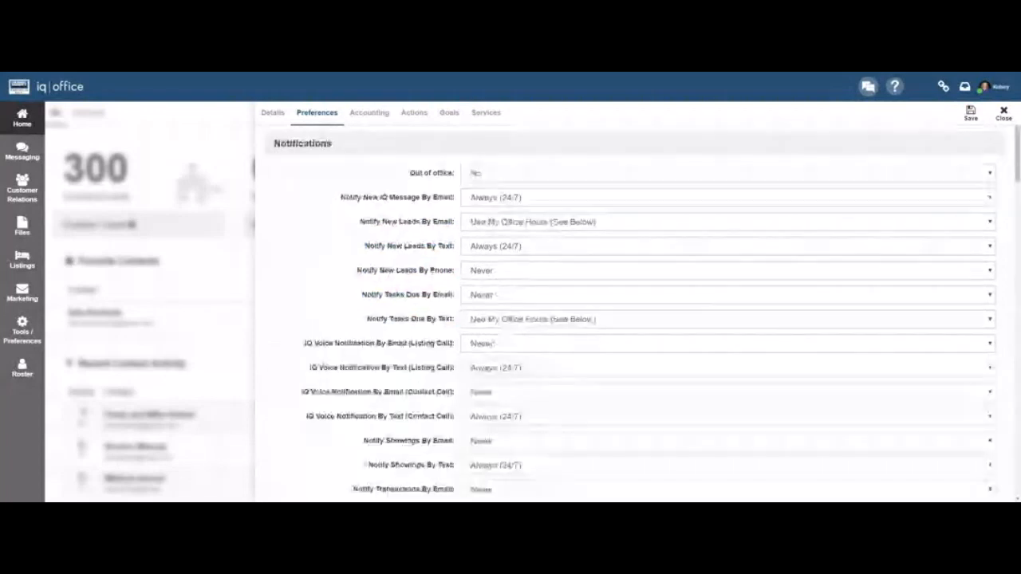
scroll(630, 319, "down", 4)
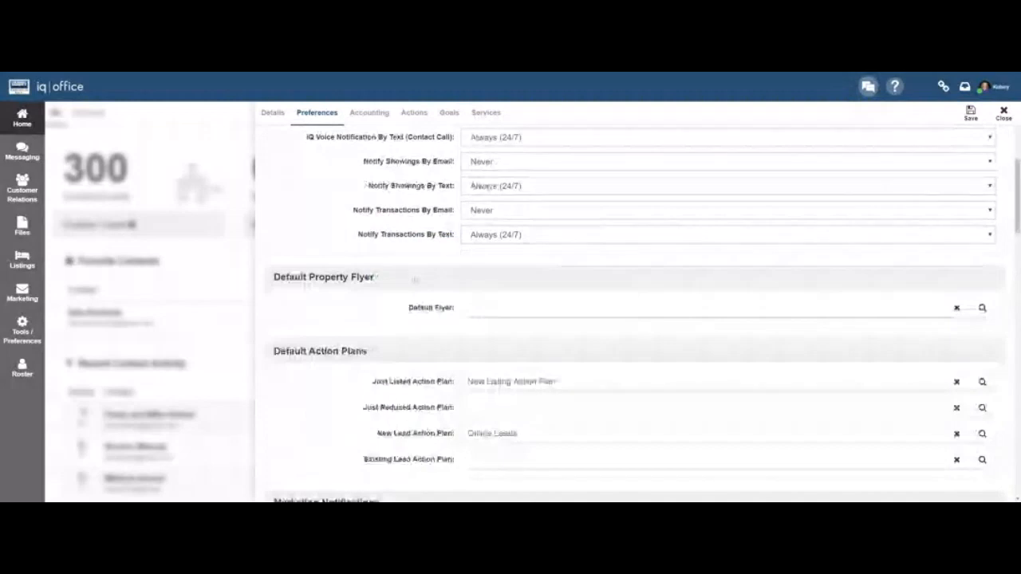
scroll(630, 319, "down", 15)
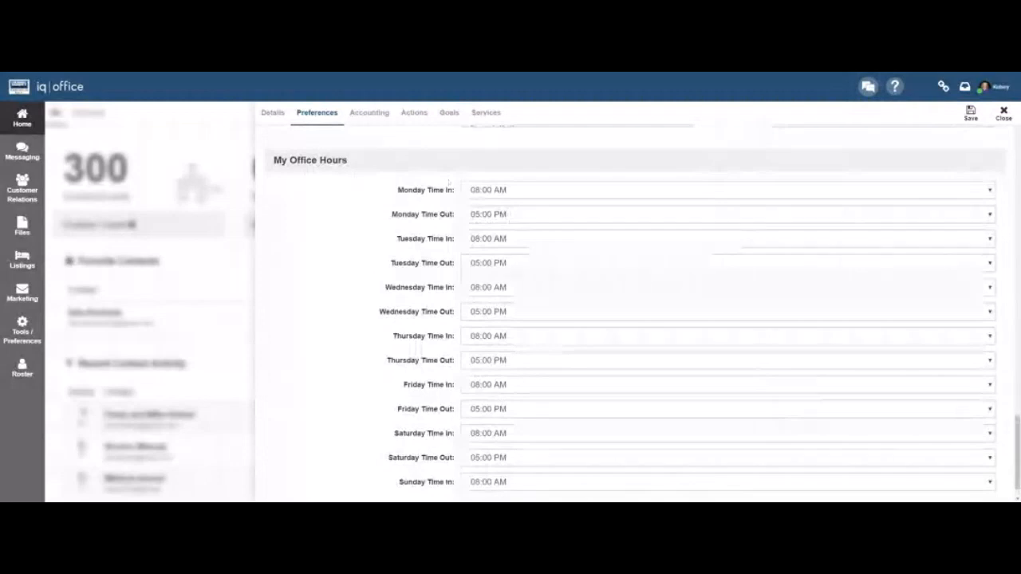
left_click_drag(275, 160, 348, 161)
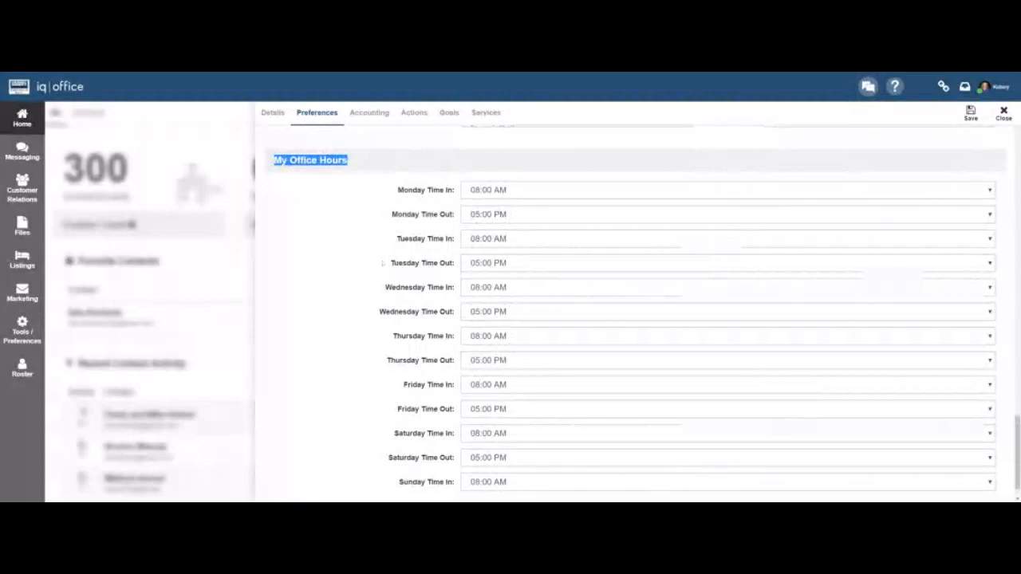
scroll(382, 263, "up", 10)
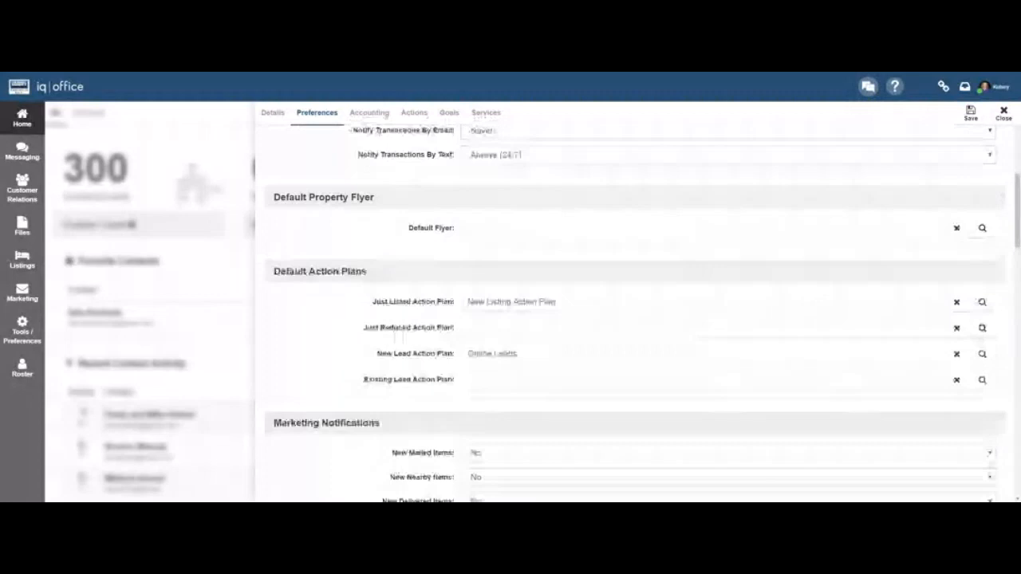
left_click_drag(374, 198, 273, 198)
left_click_drag(368, 272, 280, 272)
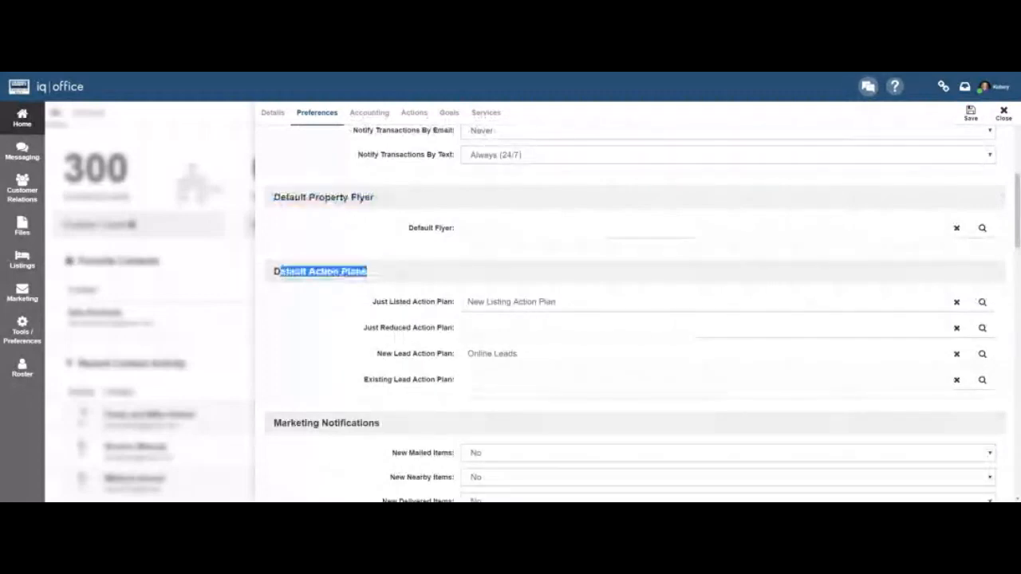
left_click(280, 271)
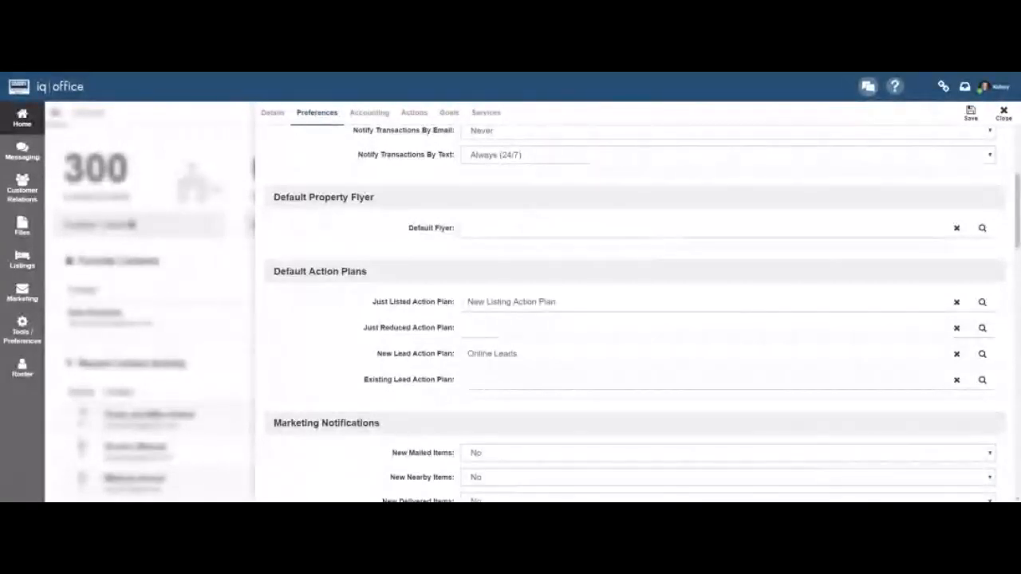
Pick the purple Property Flyer 3 template as the Default Flyer.
left_click(982, 228)
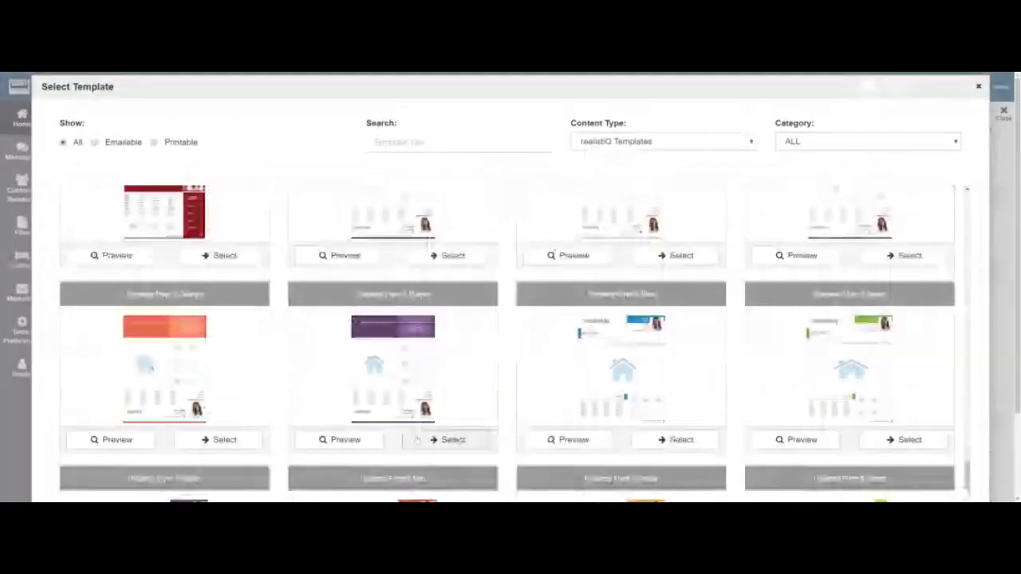
left_click(417, 440)
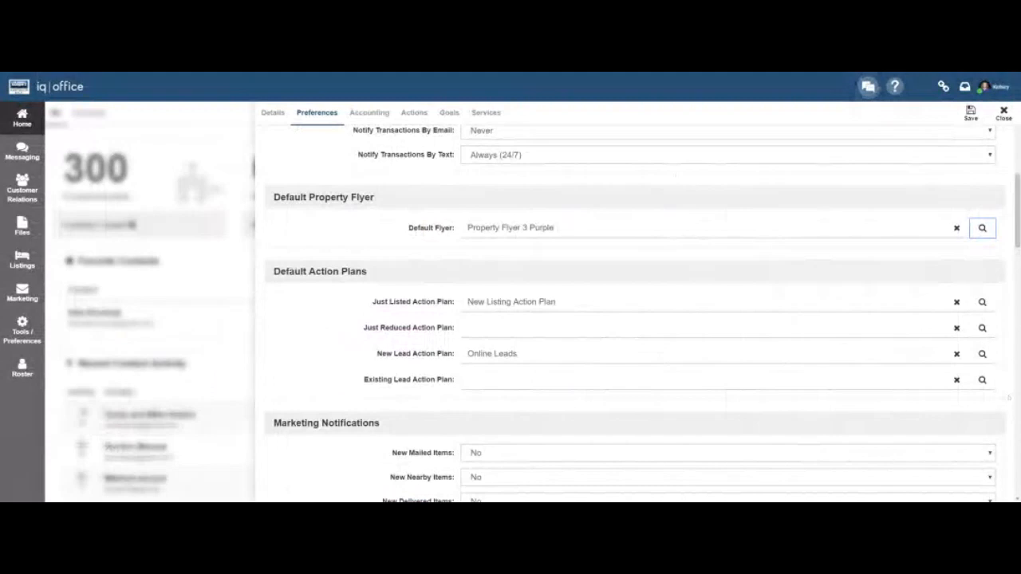
Keep New Listing Action Plan for Just Listed, assign Reduced Listing to Just Reduced, then view Goals.
left_click(982, 302)
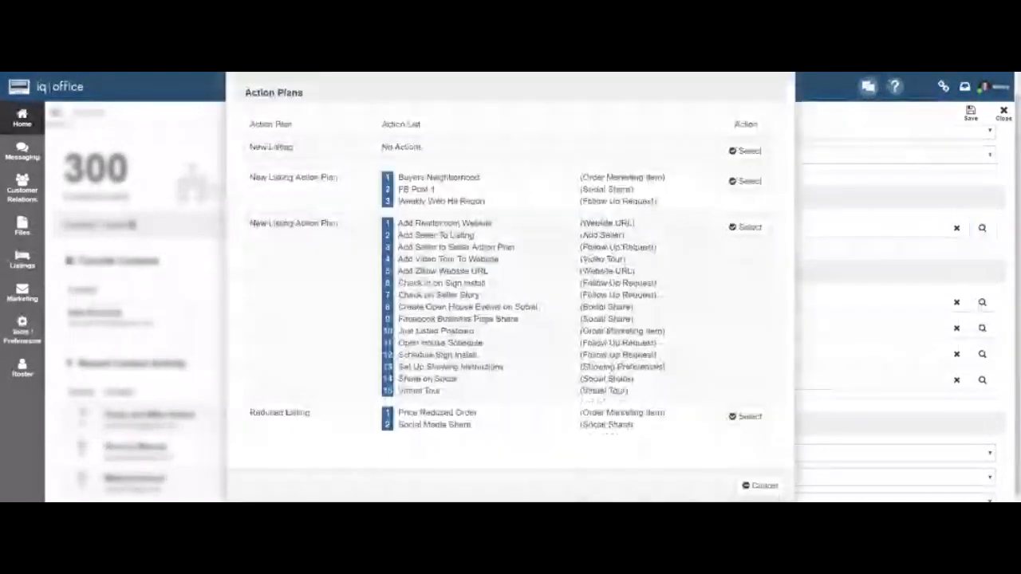
left_click(745, 228)
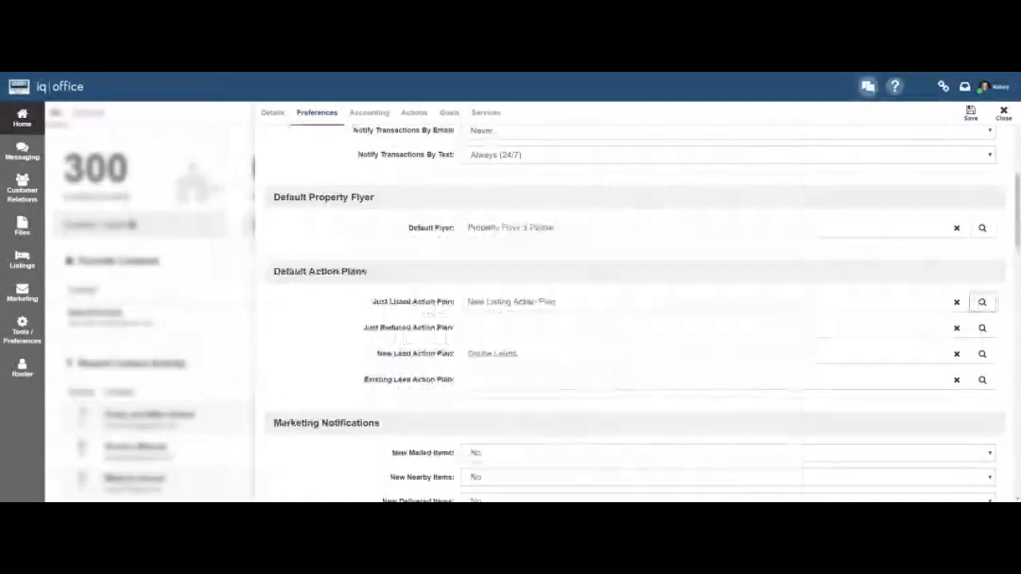
left_click(983, 327)
scroll(511, 287, "down", 1)
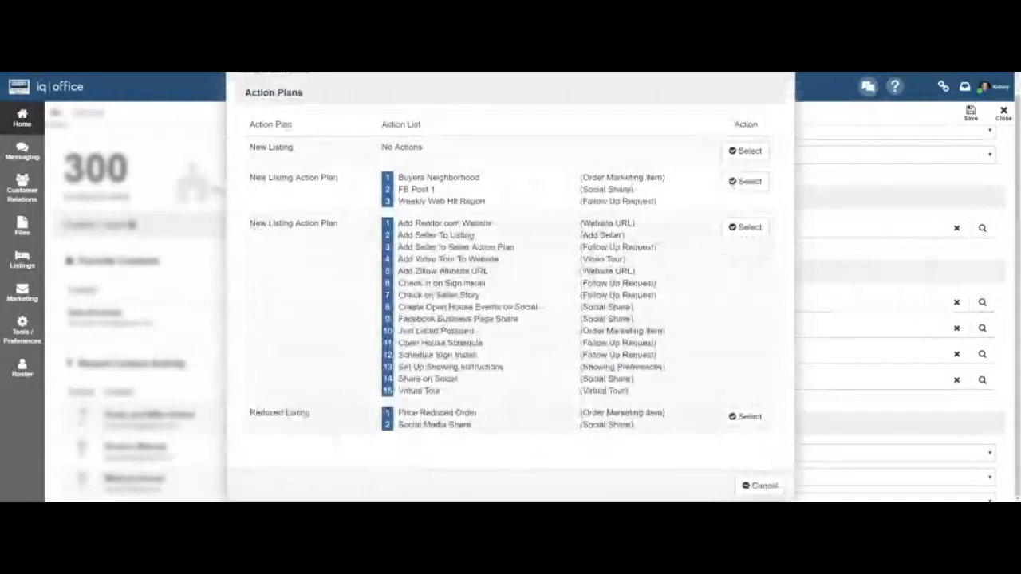
left_click(743, 416)
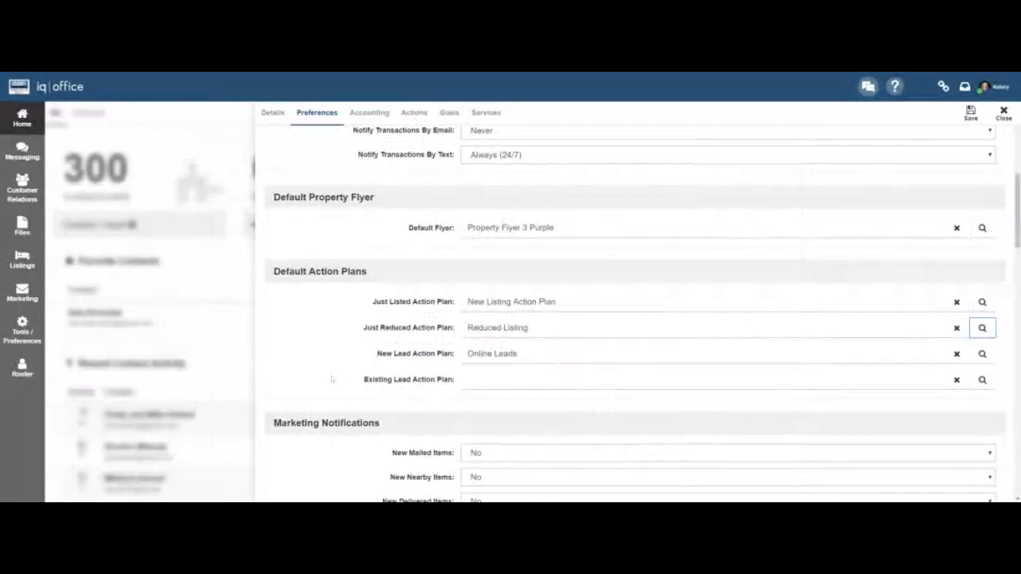
left_click(333, 117)
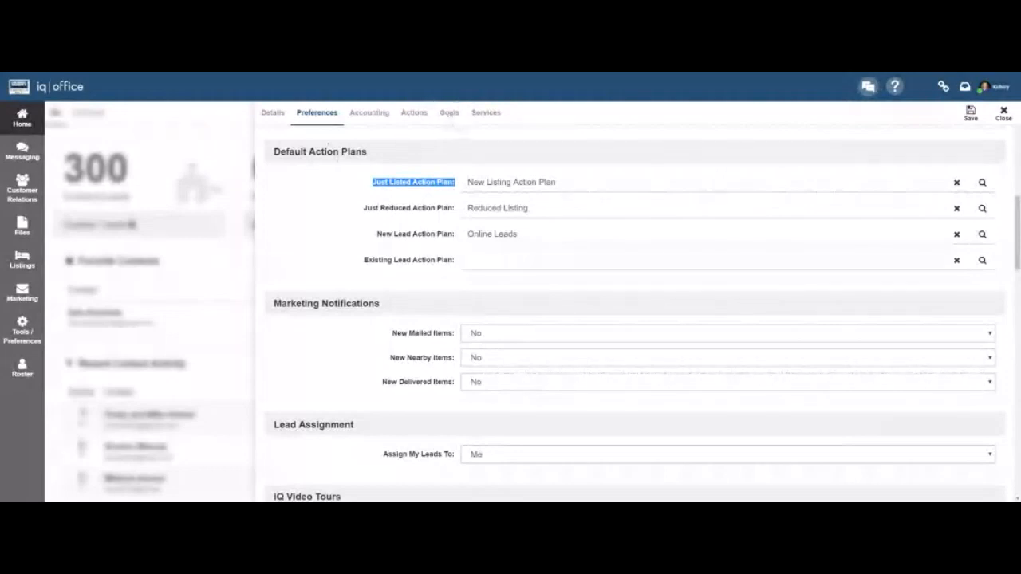
left_click(449, 116)
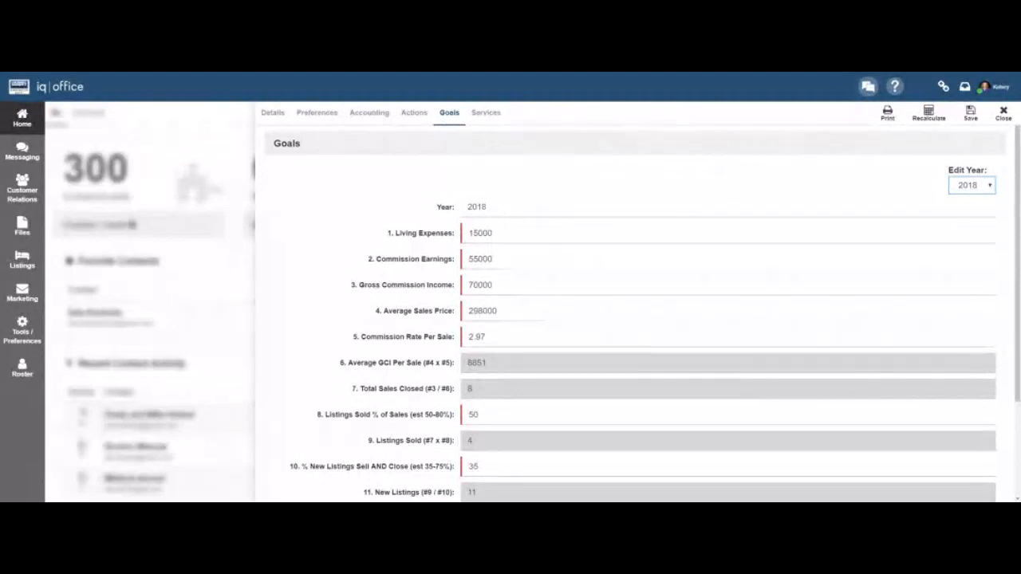
Enter living expenses 55000, commission 155000, gross income 200000, sales price 320000, rate 2.98.
double_click(478, 233)
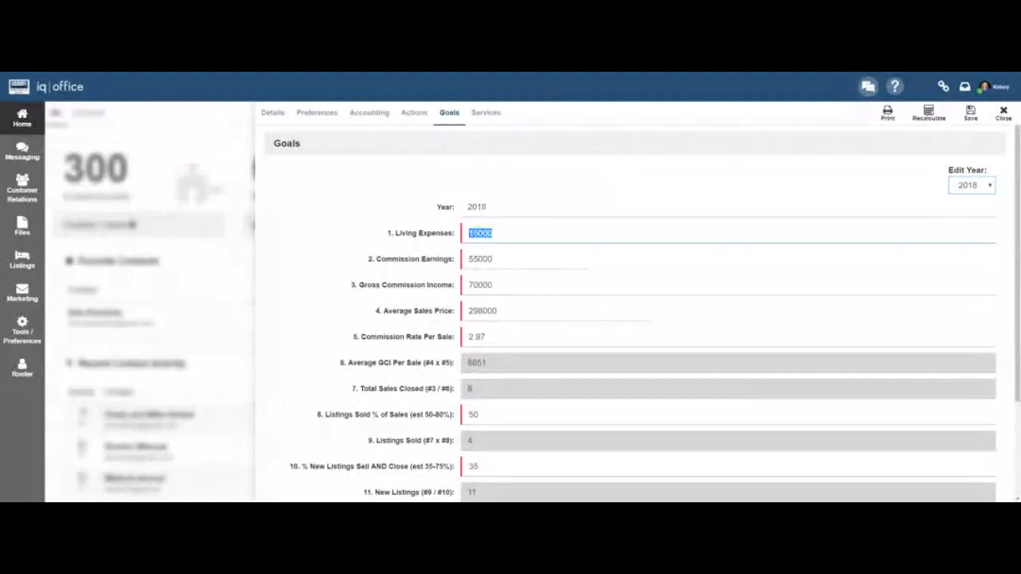
type("55000")
key("Tab")
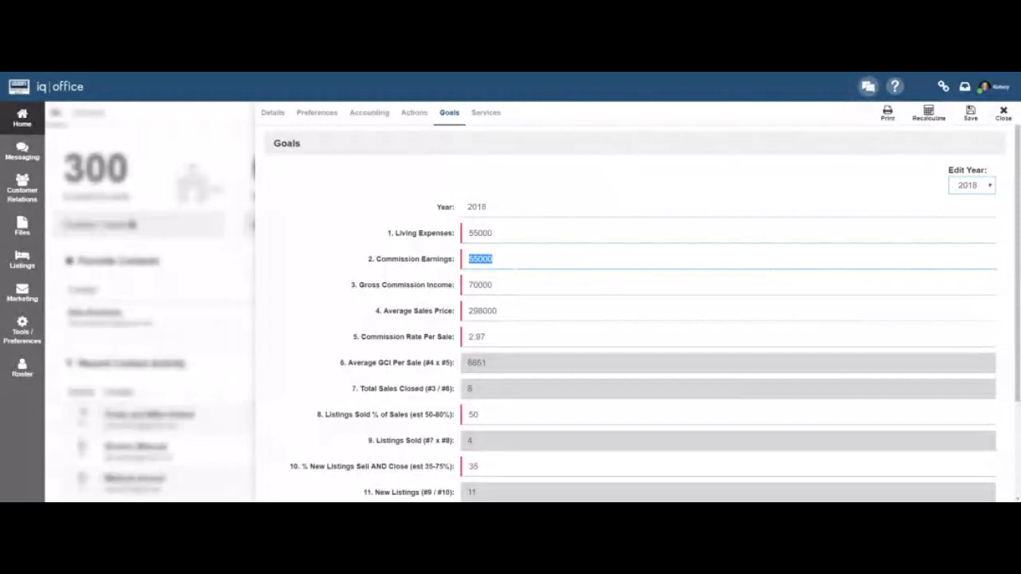
type("155000")
key("Tab")
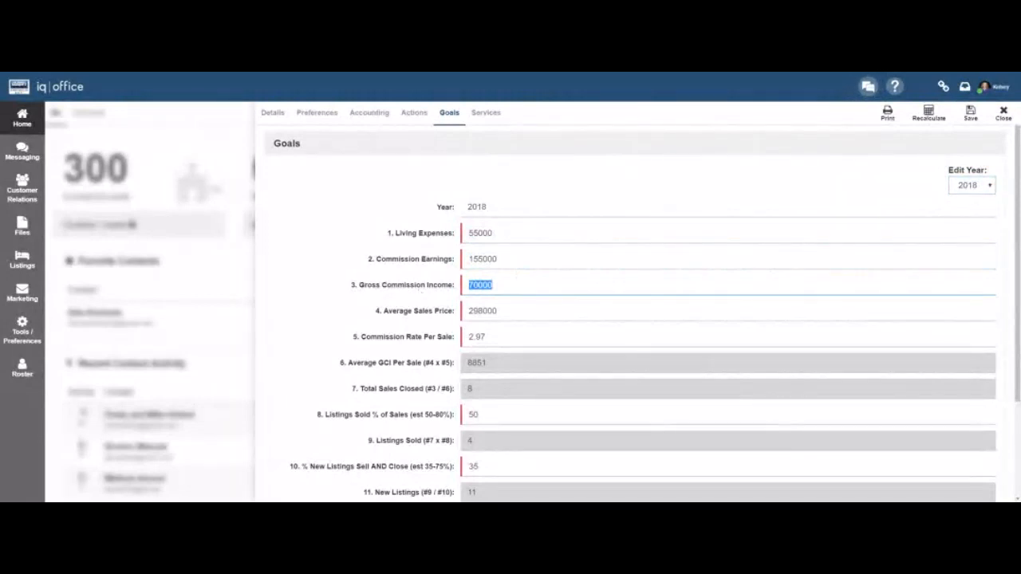
type("200000")
key("Tab")
type("320000")
key("Tab")
type("2.98")
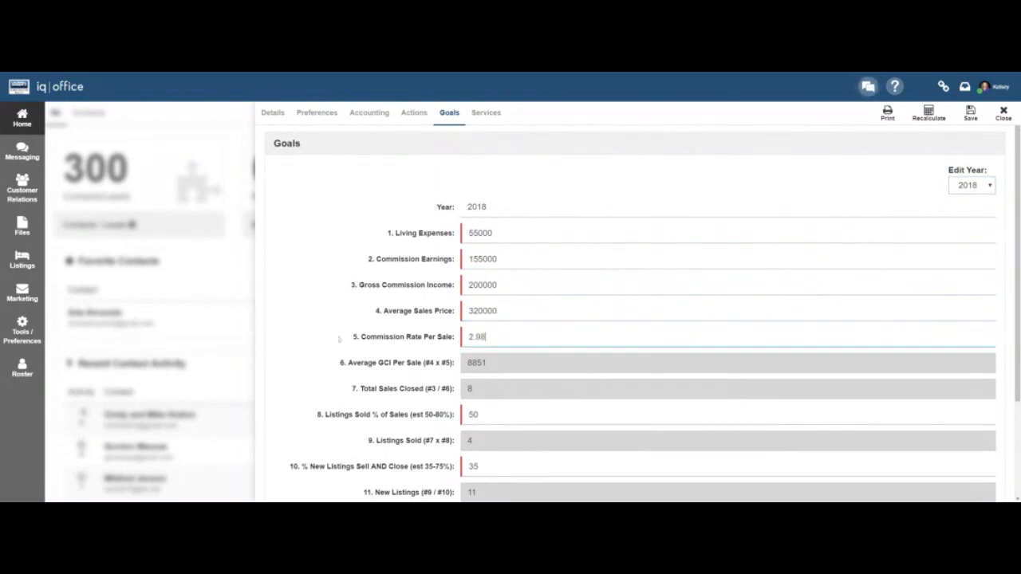
Set listings sold to 80%, new listings closing to 40%, and fall-out ratio to 10.
scroll(339, 339, "down", 1)
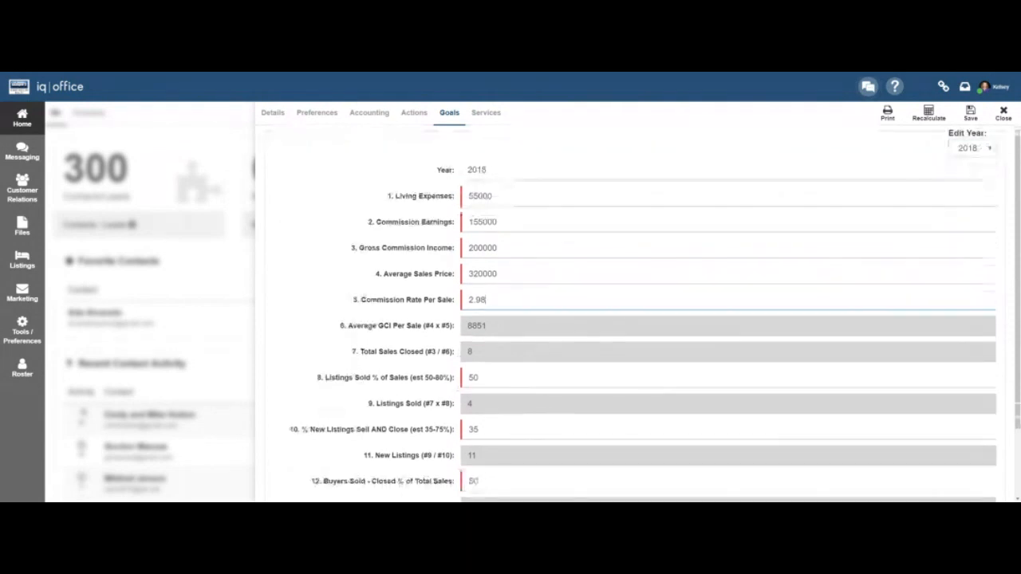
scroll(495, 366, "down", 1)
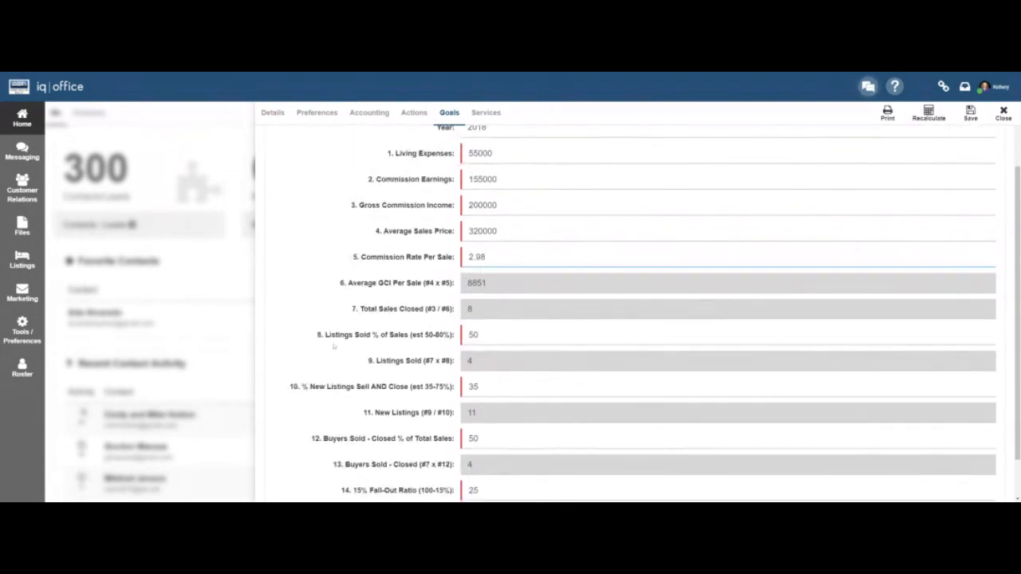
key("Tab")
type("80")
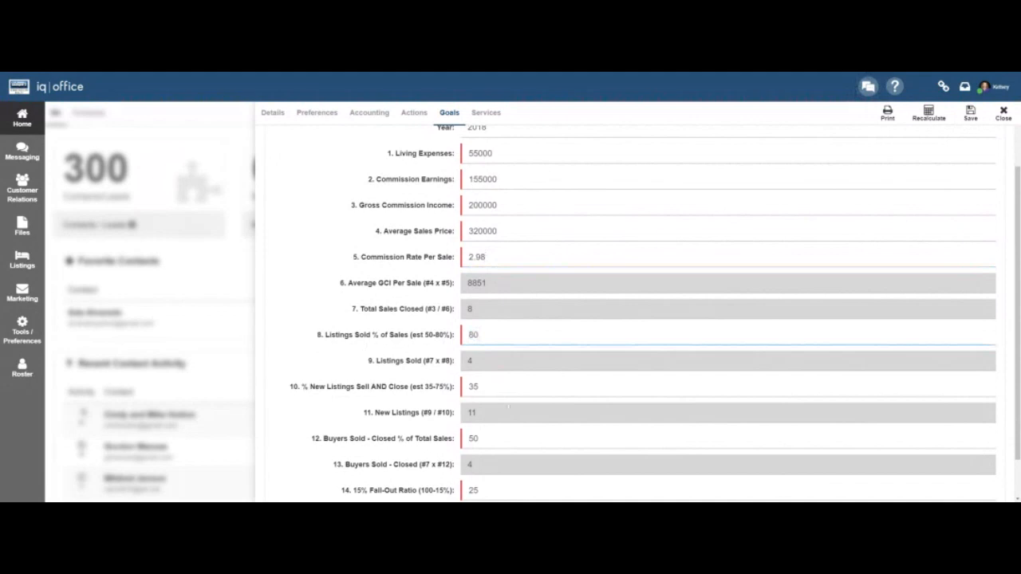
key("Tab")
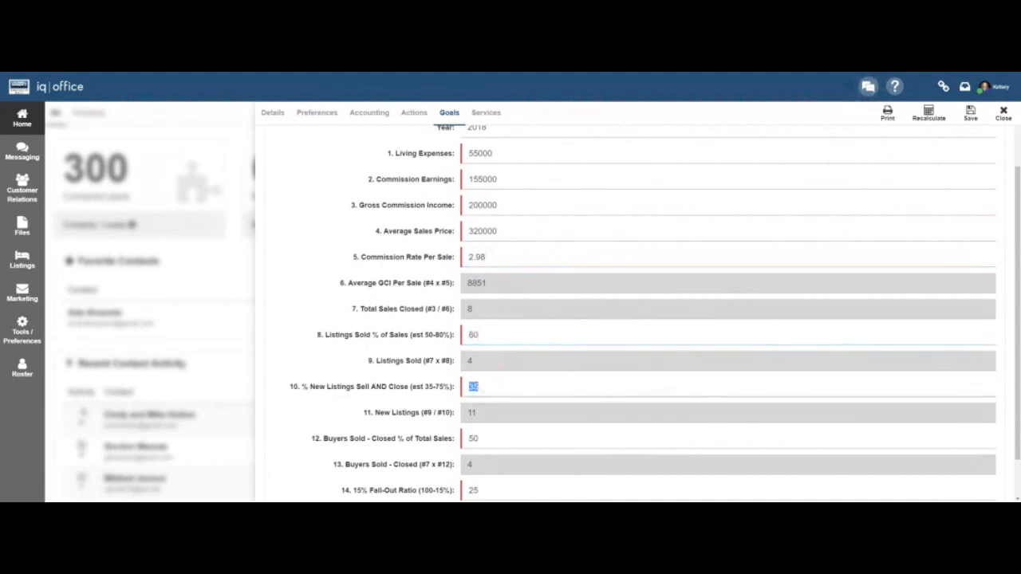
type("40")
scroll(637, 319, "down", 1)
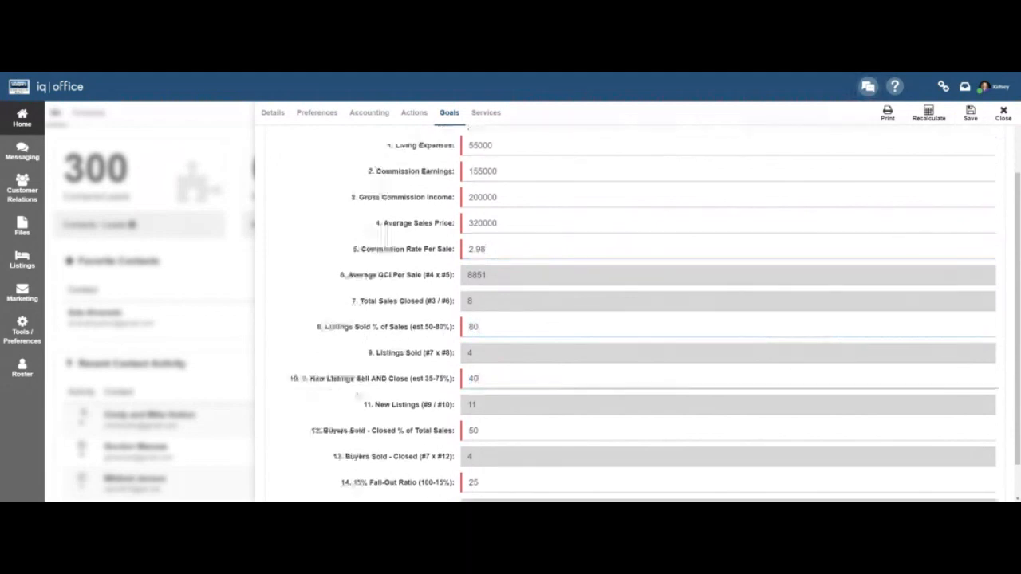
key("Tab")
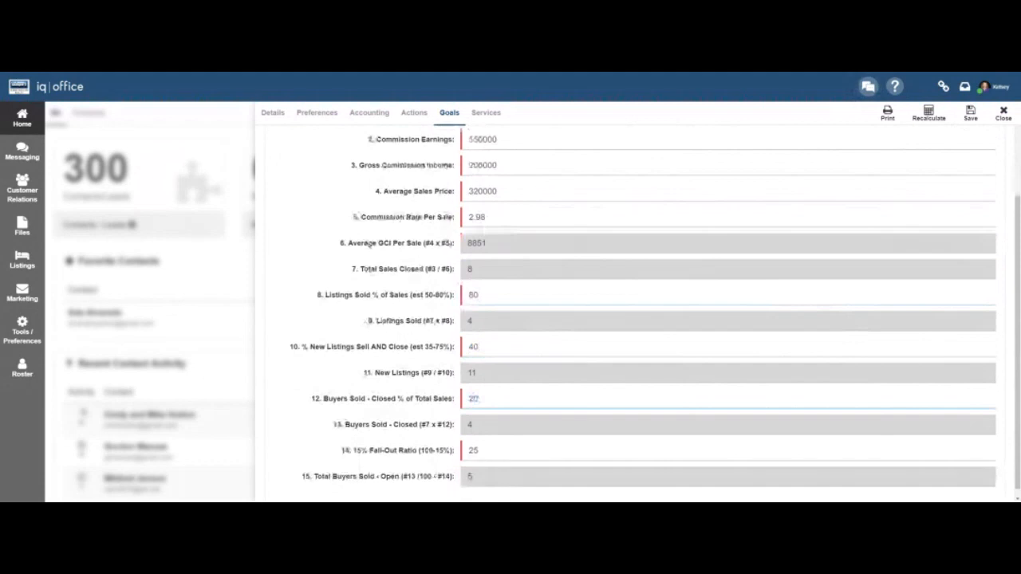
key("Tab")
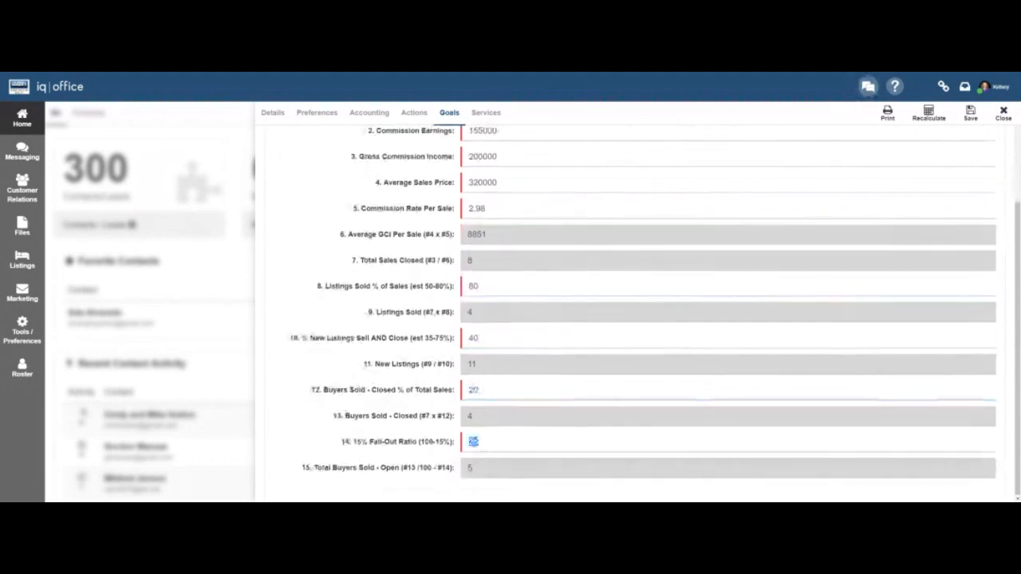
type("10")
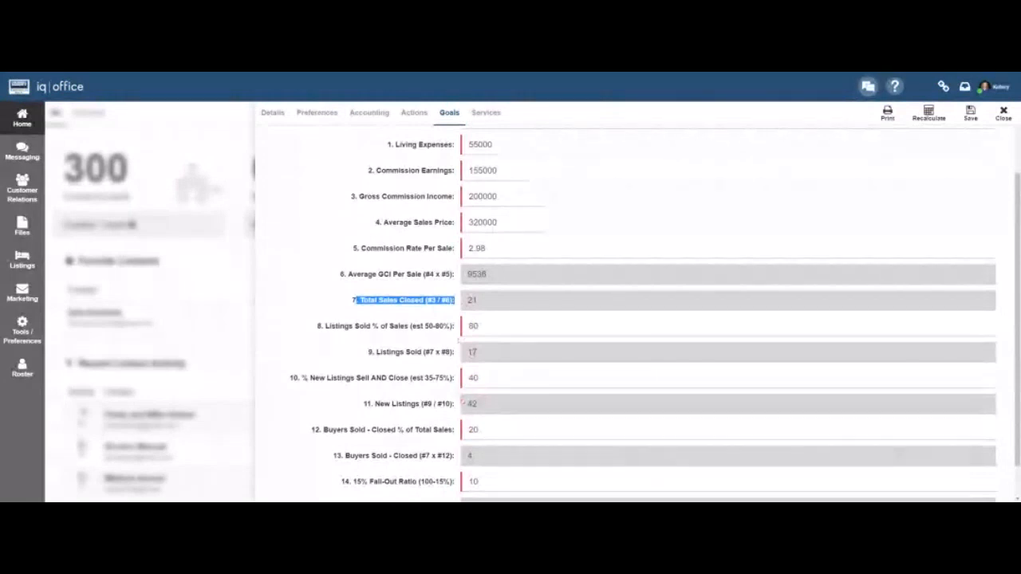
Set Listings Sold % to 60 and Buyers Sold - Closed % to 40, then recalculate.
scroll(459, 339, "down", 1)
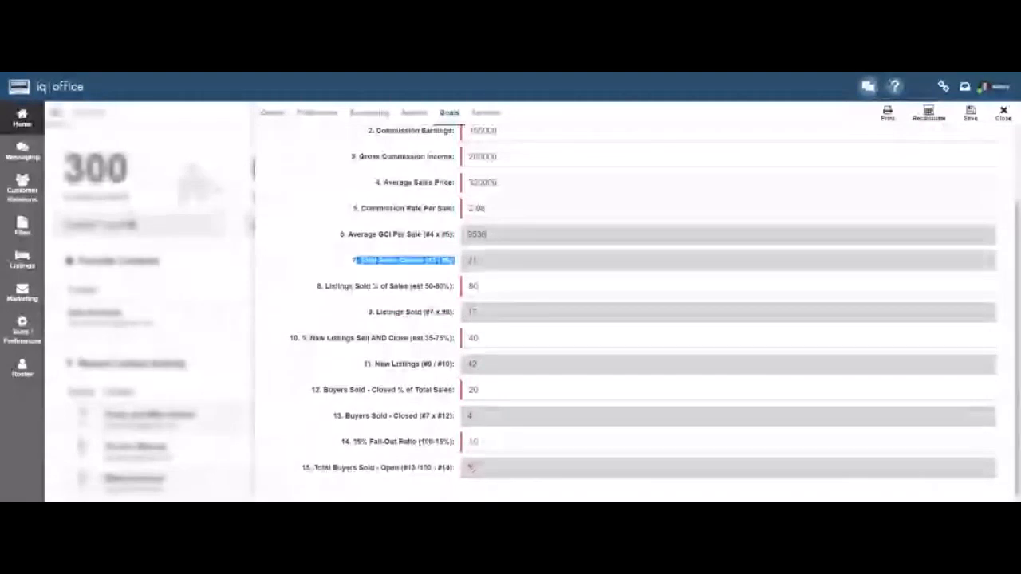
left_click_drag(481, 287, 425, 301)
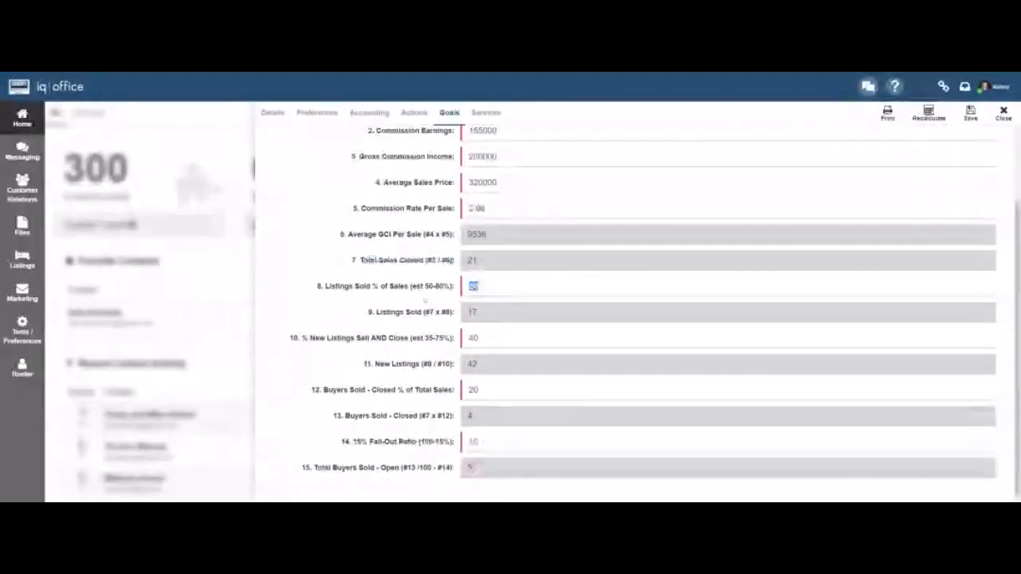
type("60")
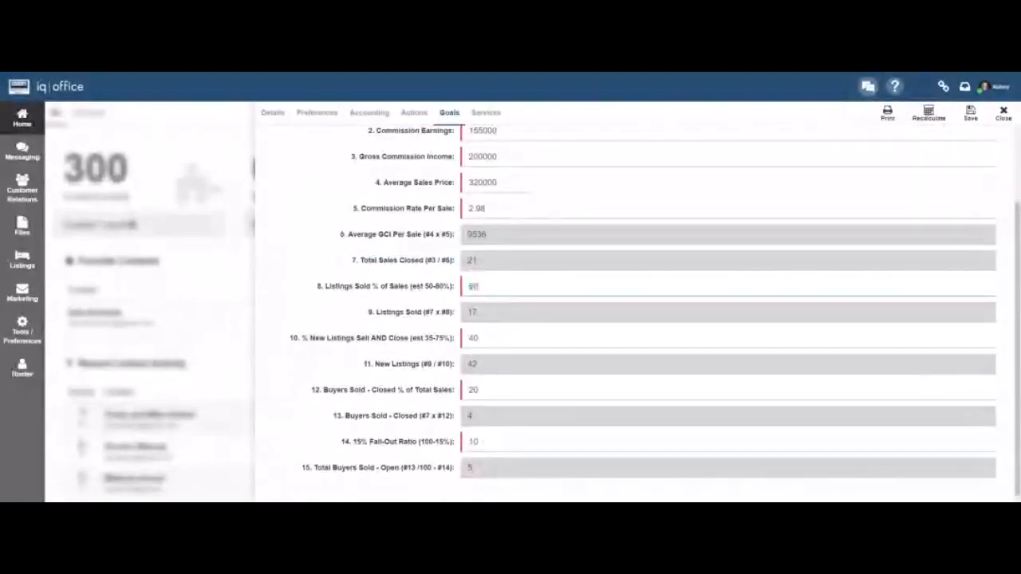
left_click_drag(478, 390, 451, 403)
type("40")
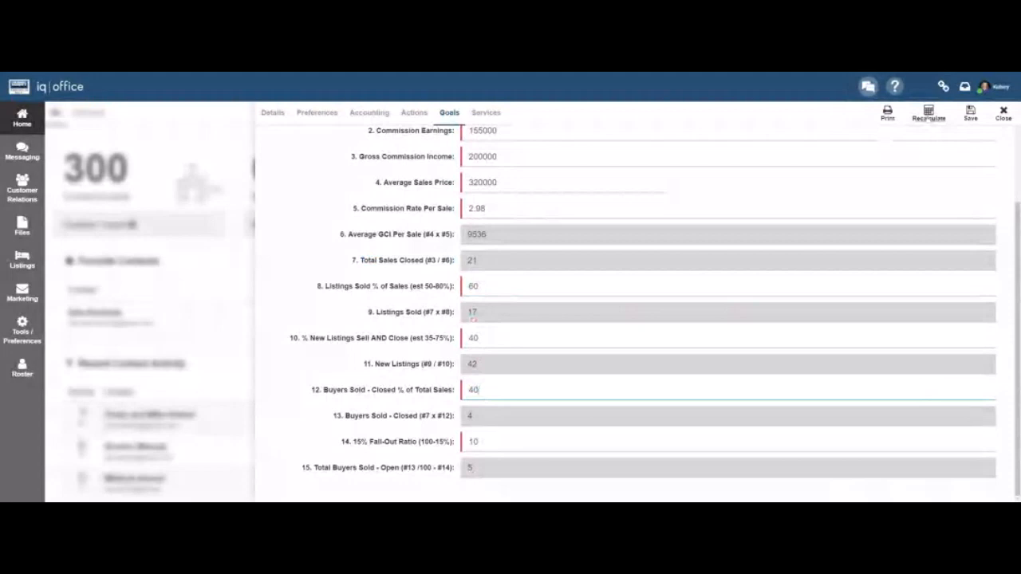
left_click(928, 114)
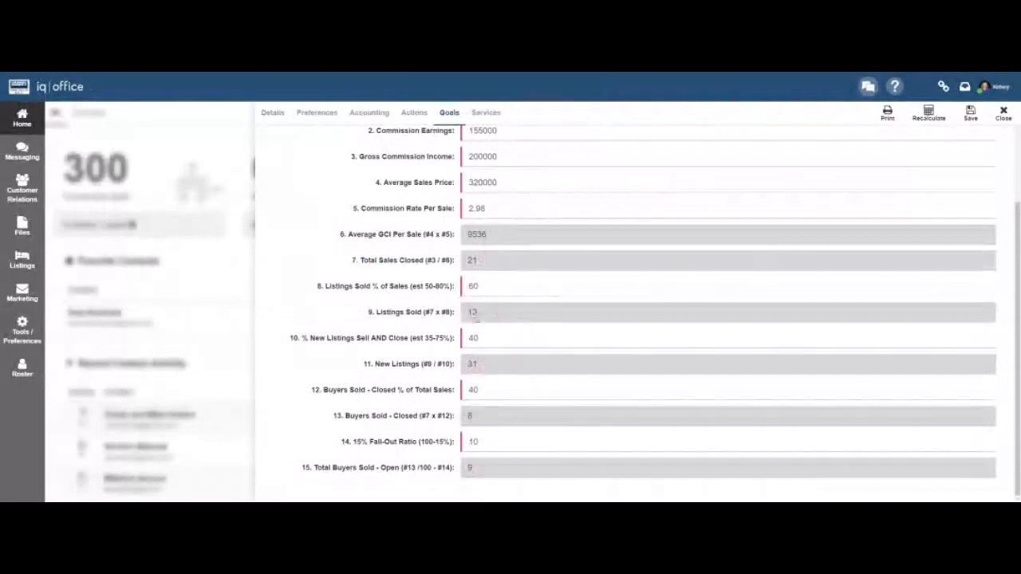
Change the new-listings close percentage to 75 and recalculate the goals again.
double_click(473, 337)
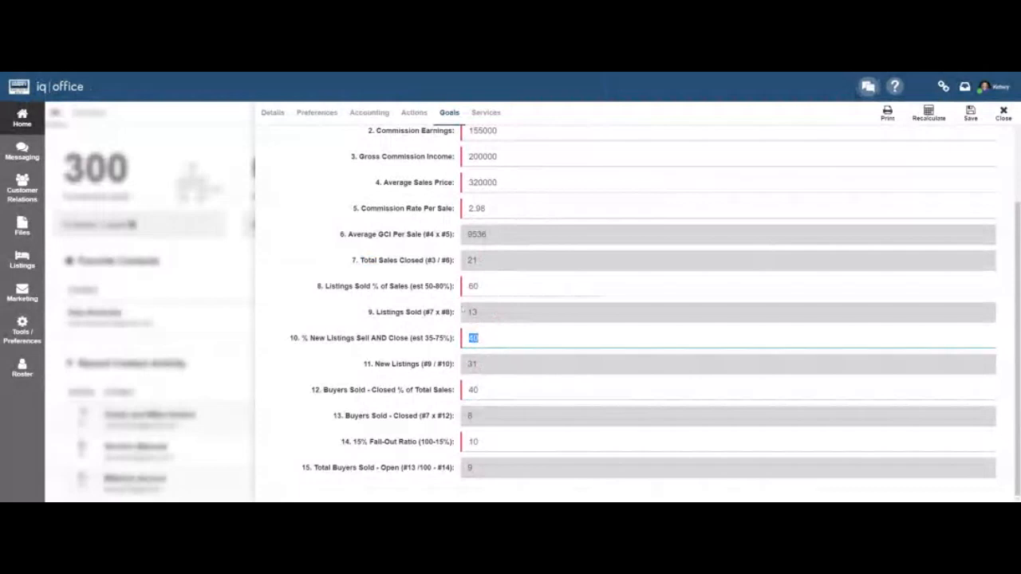
type("71")
type("5")
left_click(928, 114)
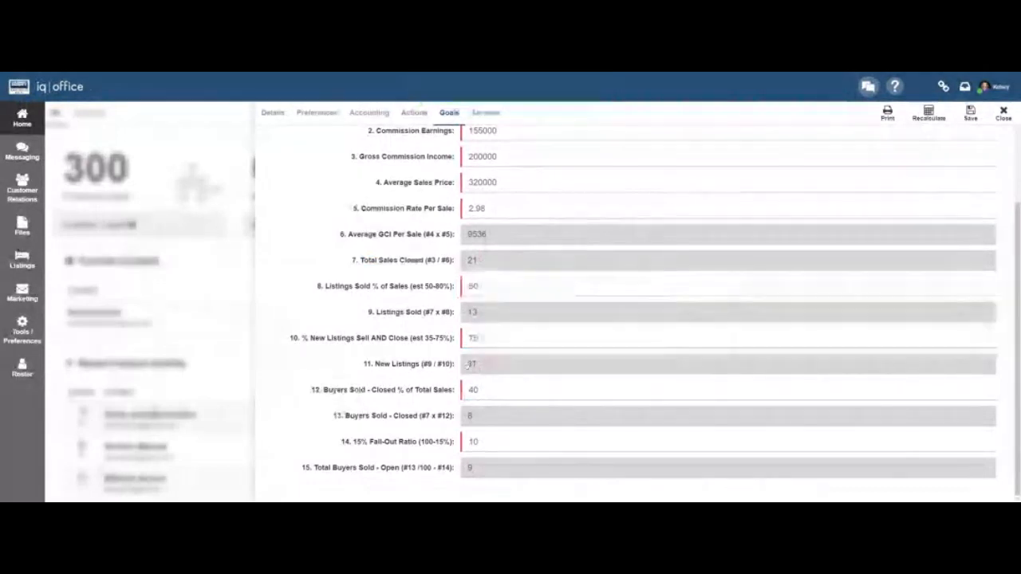
scroll(468, 365, "up", 3)
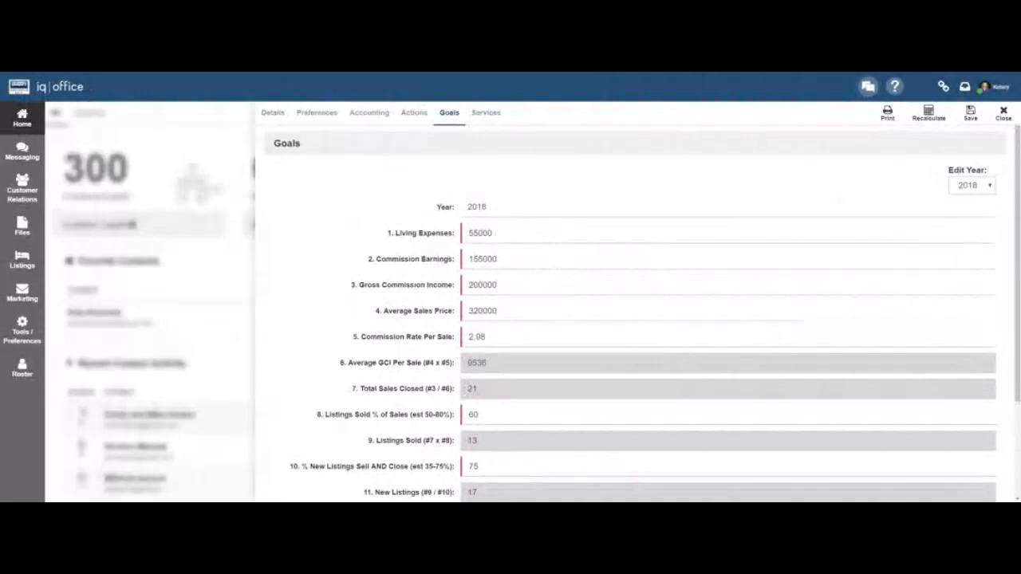
Save the revised 2018 goals, close the goals editor, and switch the home dashboard to Company view.
left_click(971, 118)
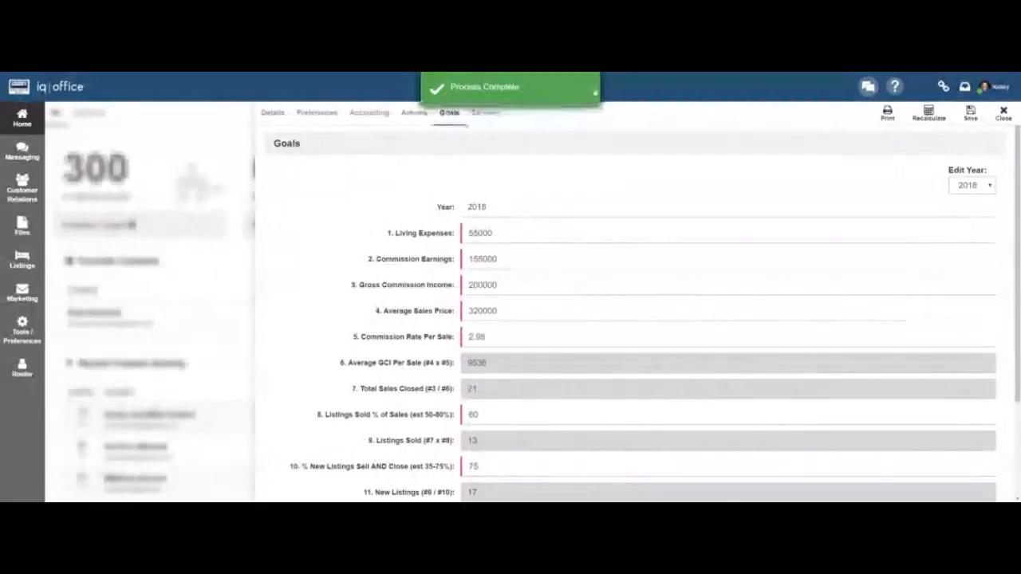
left_click(1004, 114)
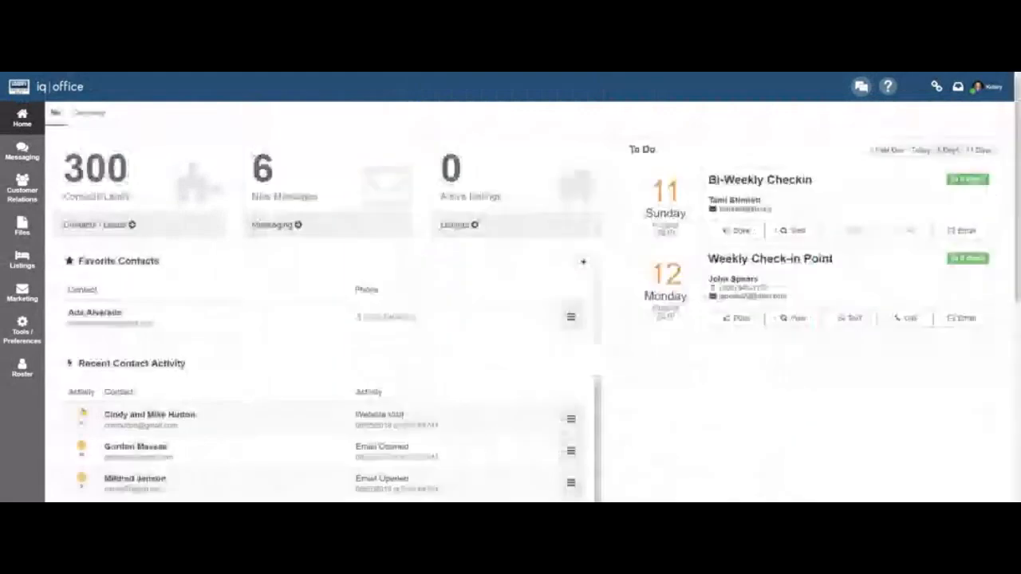
left_click(987, 92)
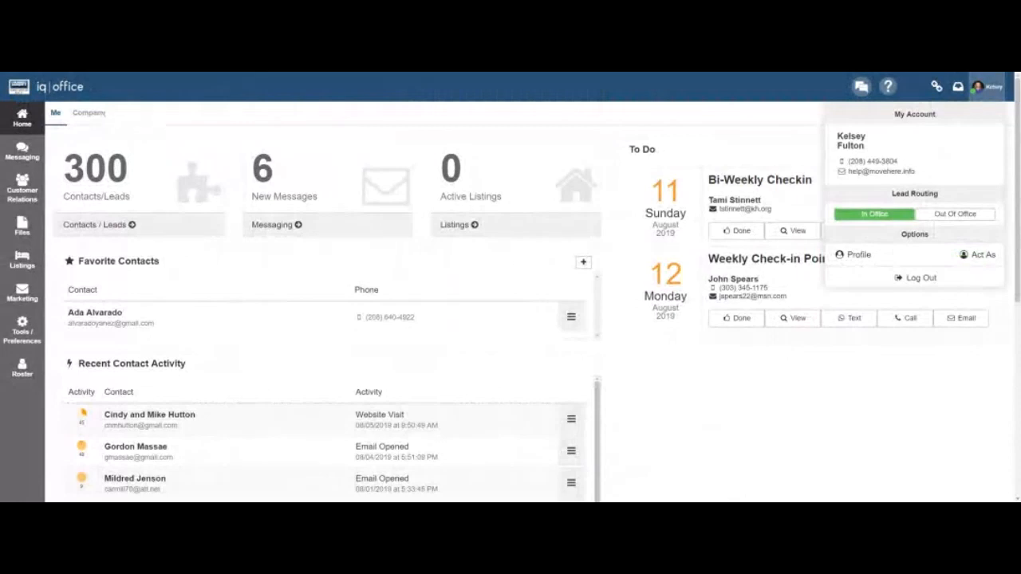
left_click(96, 113)
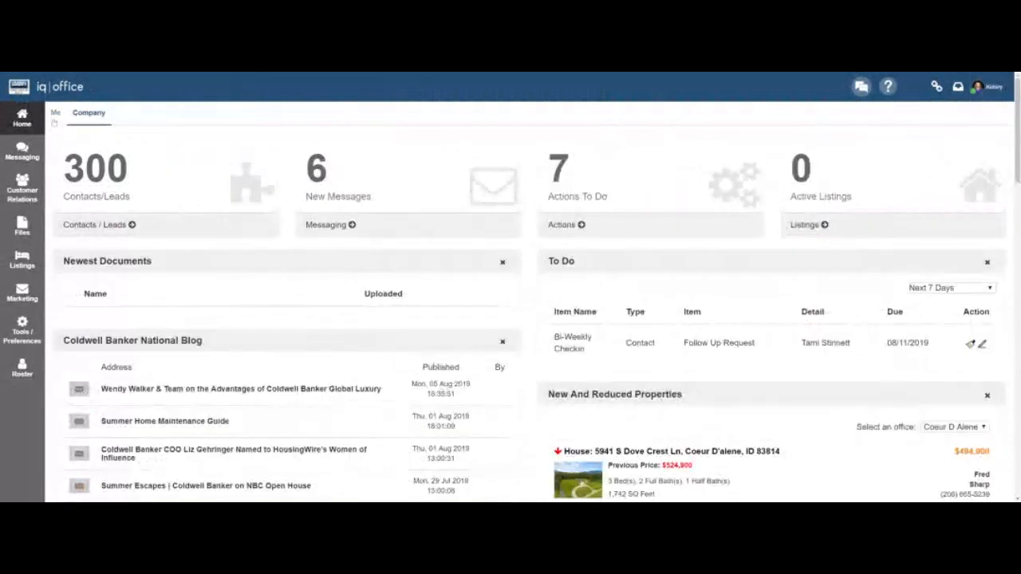
Toggle the dashboard between Me and Company views and scroll to the Calendar panel.
left_click(55, 116)
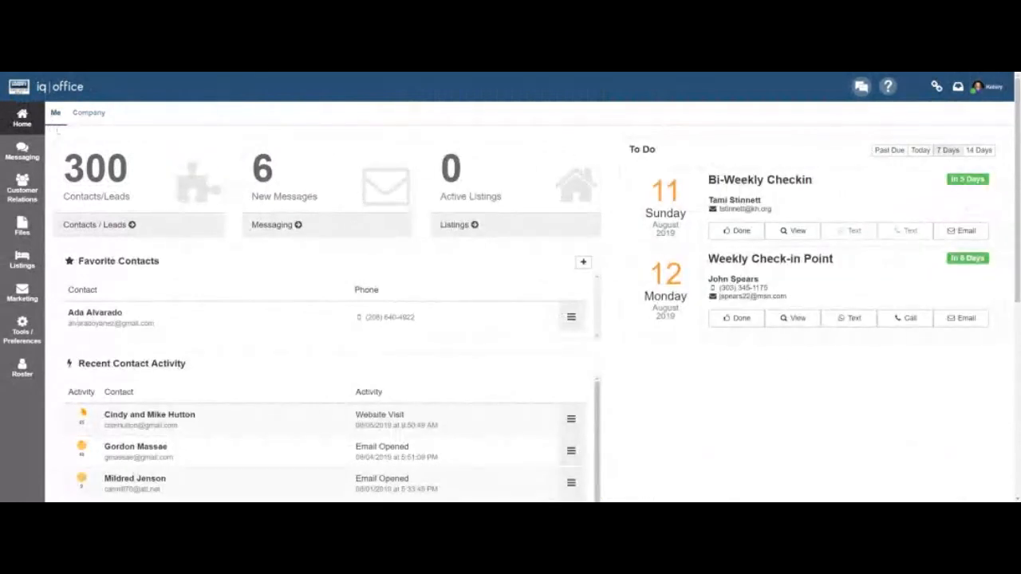
left_click(84, 114)
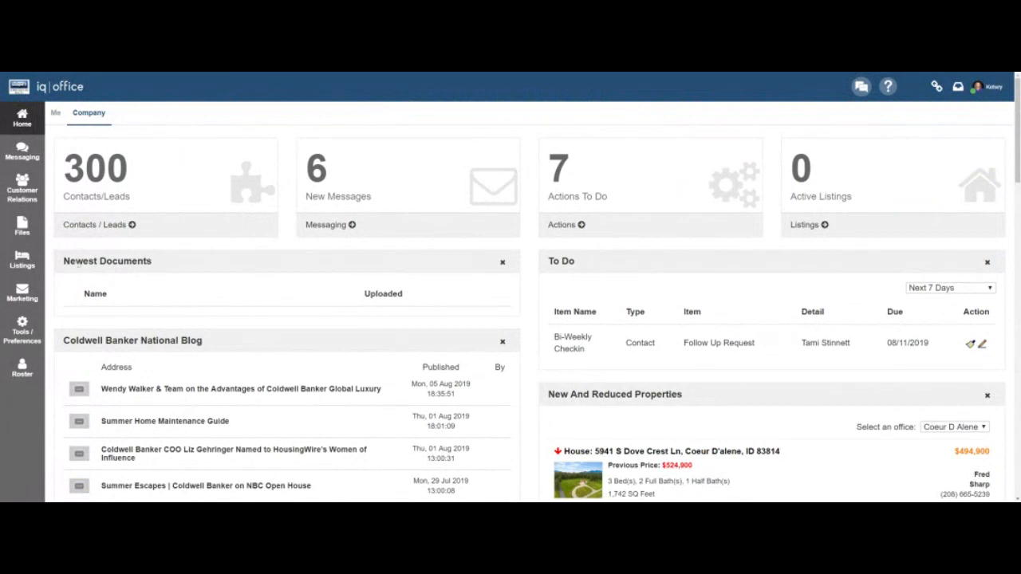
scroll(510, 319, "down", 2)
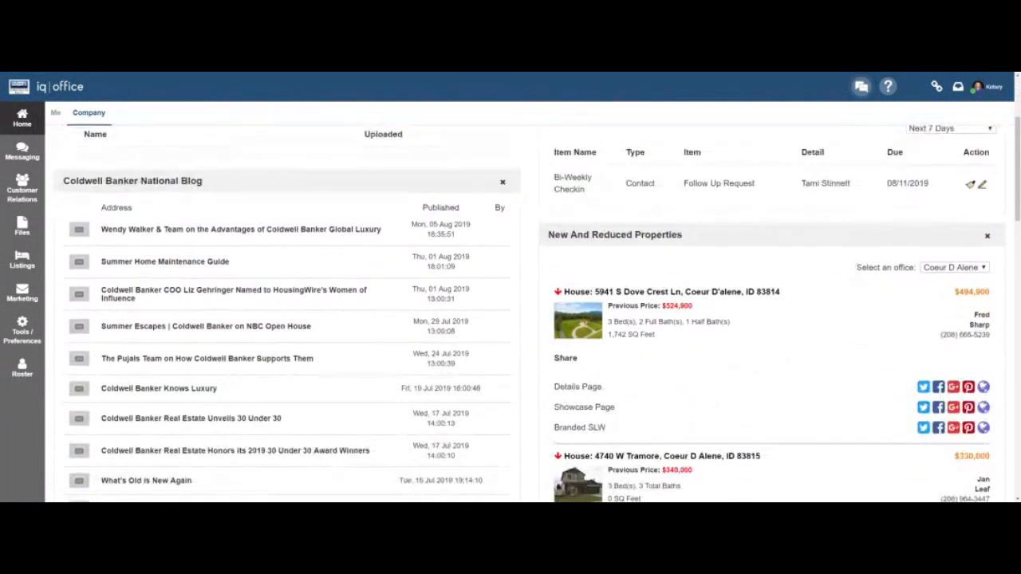
scroll(184, 325, "down", 5)
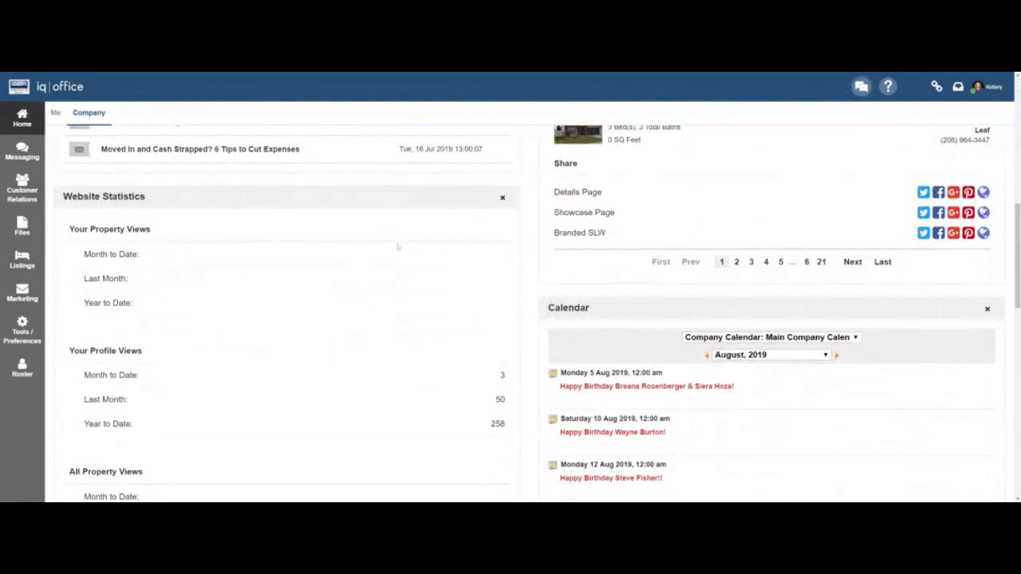
scroll(319, 327, "down", 1)
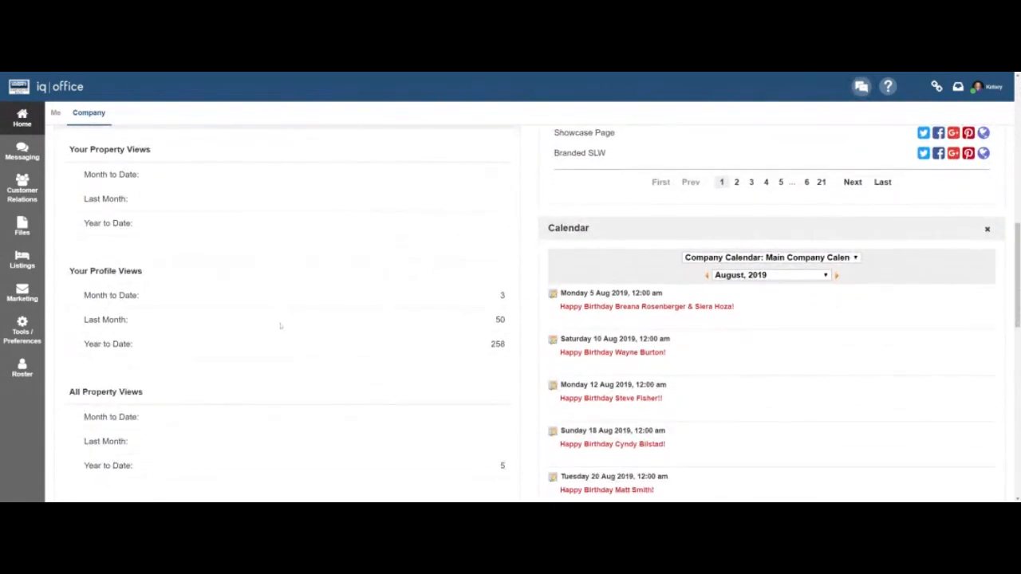
scroll(280, 325, "down", 2)
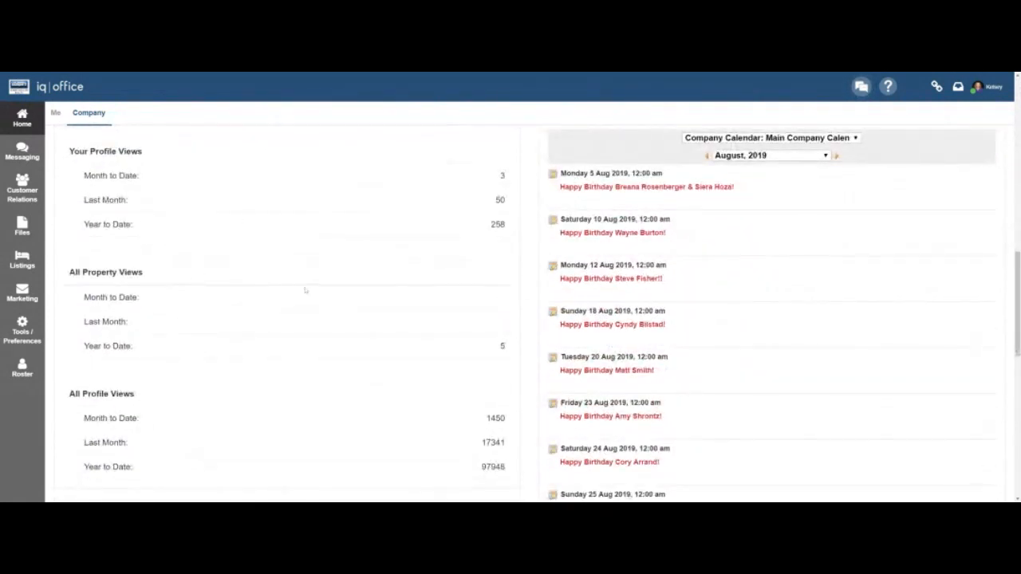
scroll(738, 280, "down", 1)
scroll(737, 281, "down", 2)
scroll(737, 281, "up", 2)
scroll(738, 281, "up", 2)
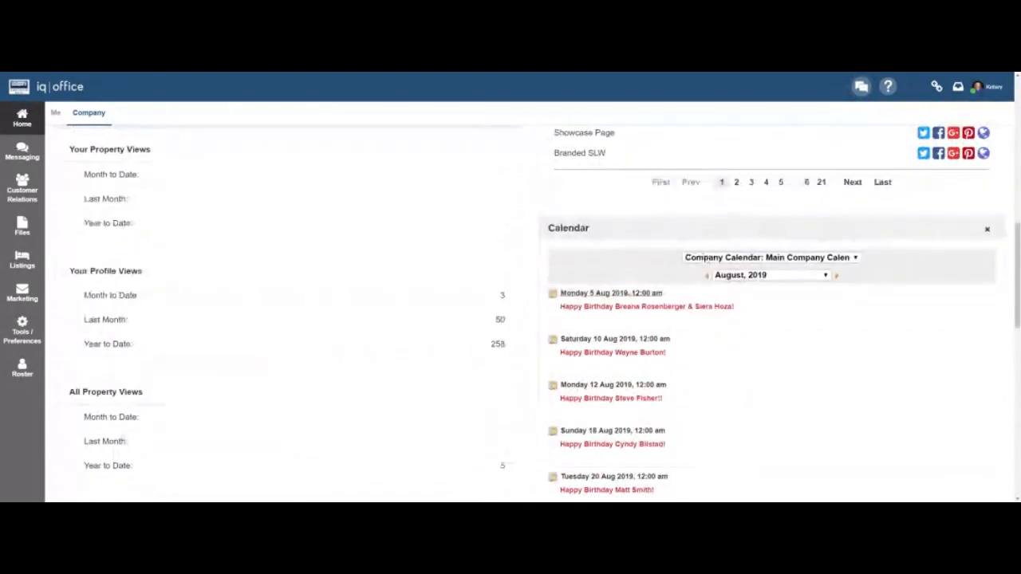
Set the Calendar panel to show Company Calendar: Education Classes.
left_click(827, 259)
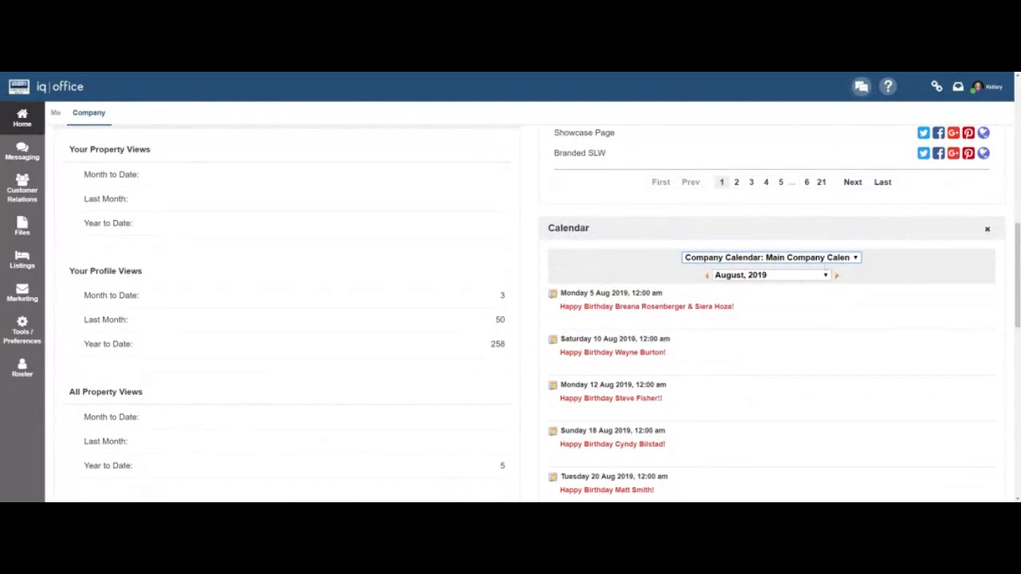
left_click(787, 305)
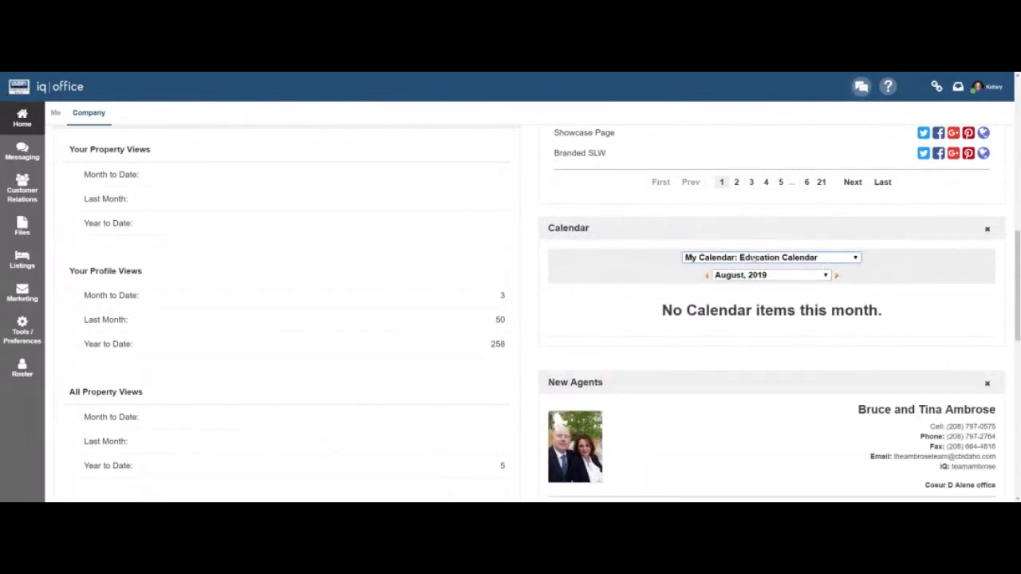
left_click(753, 299)
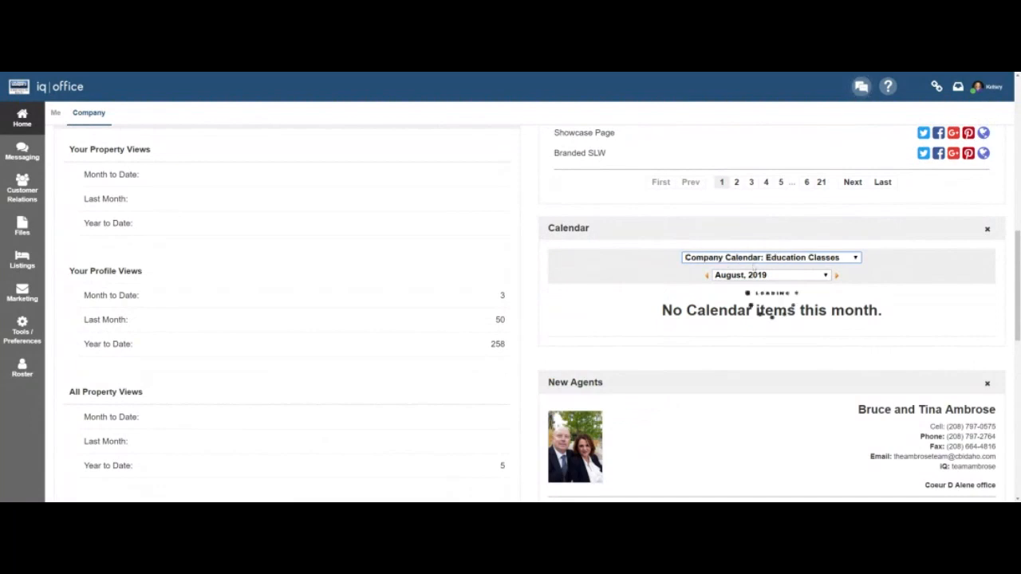
scroll(494, 398, "down", 5)
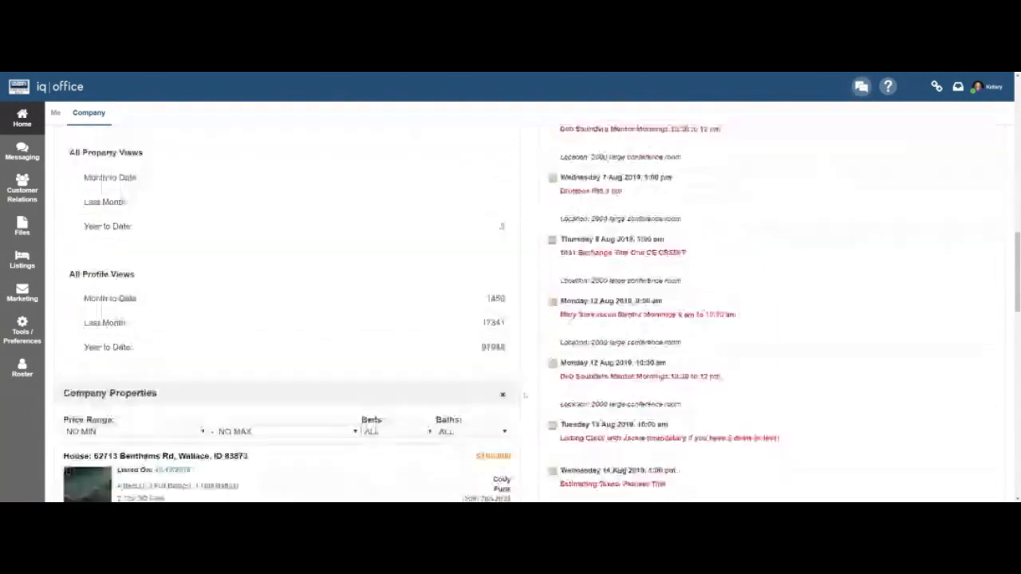
scroll(524, 394, "down", 2)
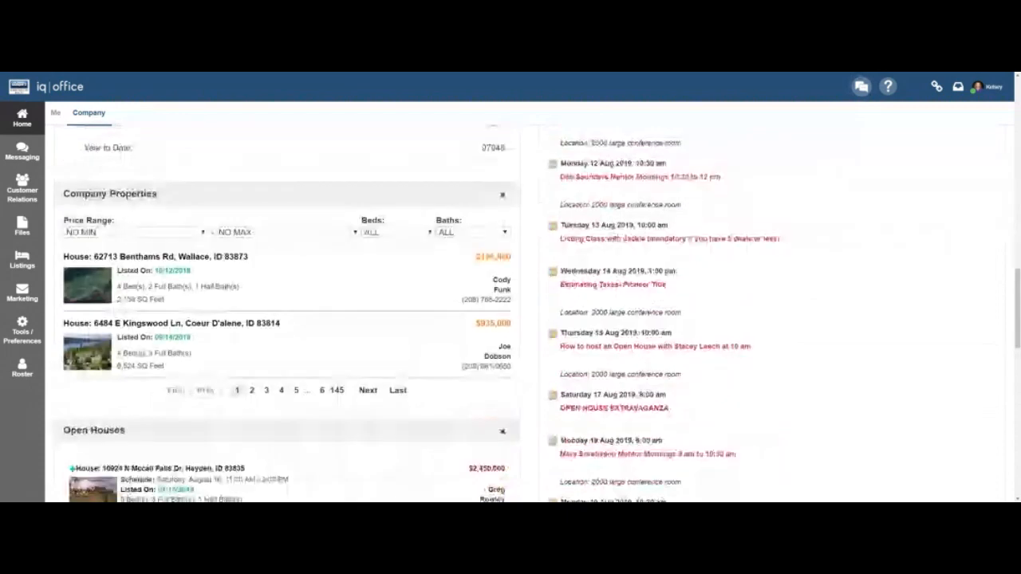
scroll(524, 319, "down", 4)
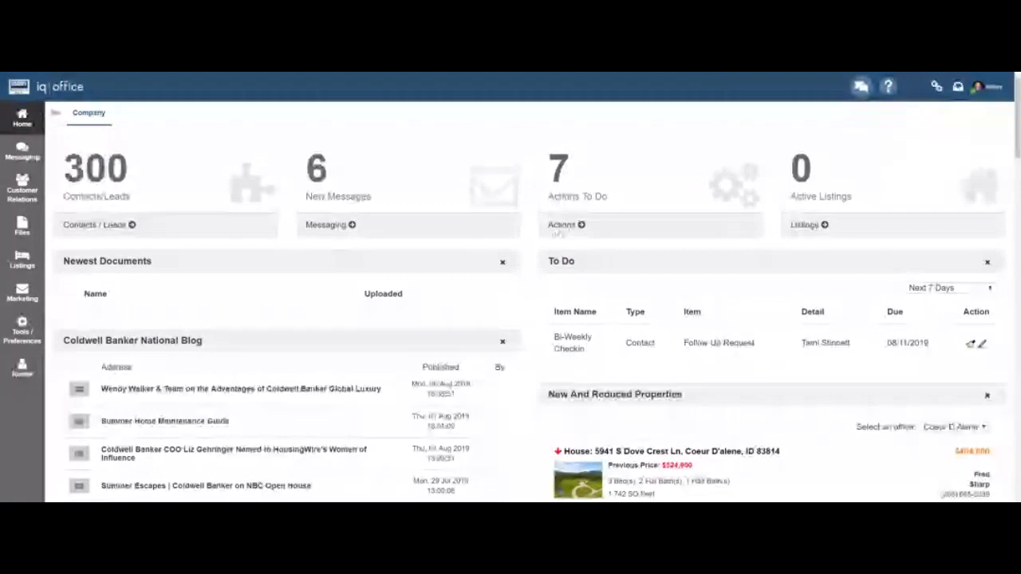
Review the seven pending follow-up actions on the Actions page, then return to the Home dashboard.
left_click(561, 226)
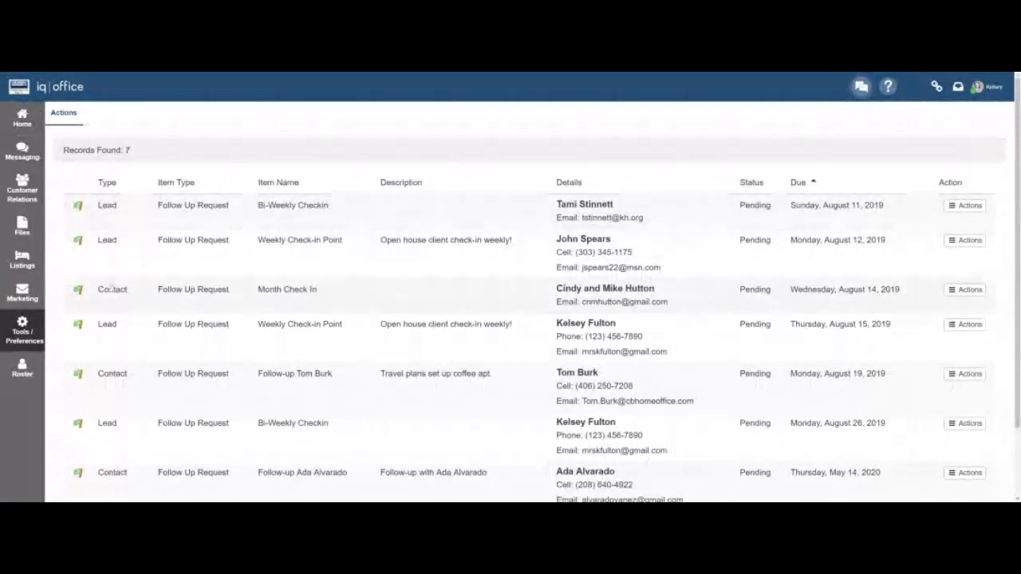
scroll(118, 291, "down", 3)
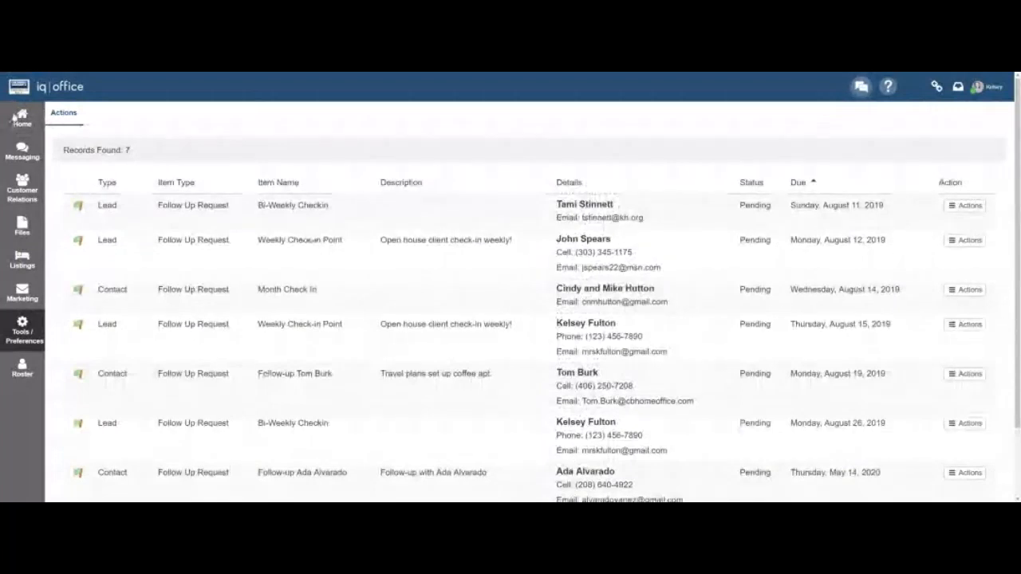
left_click(22, 118)
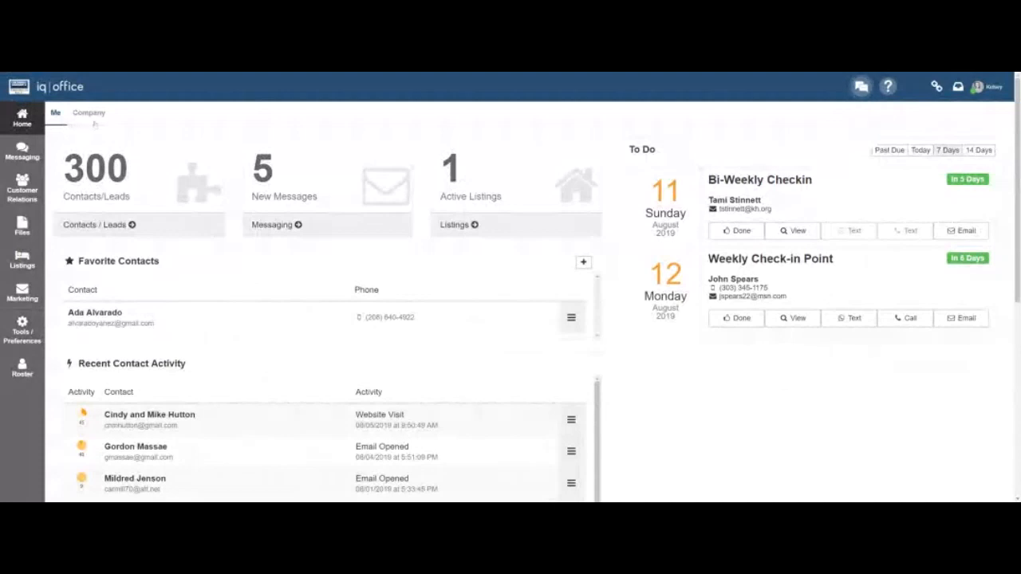
left_click(88, 113)
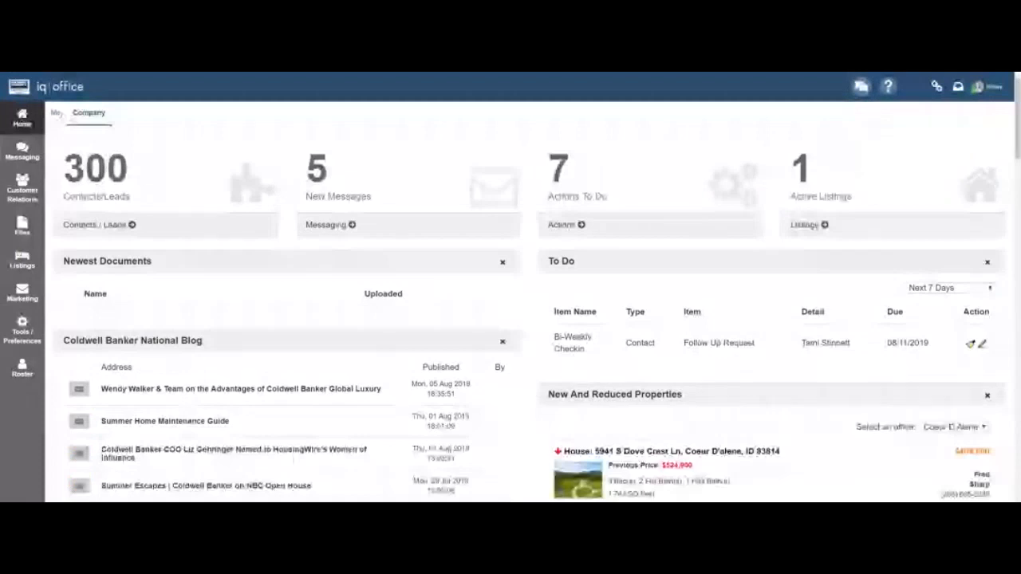
left_click(58, 114)
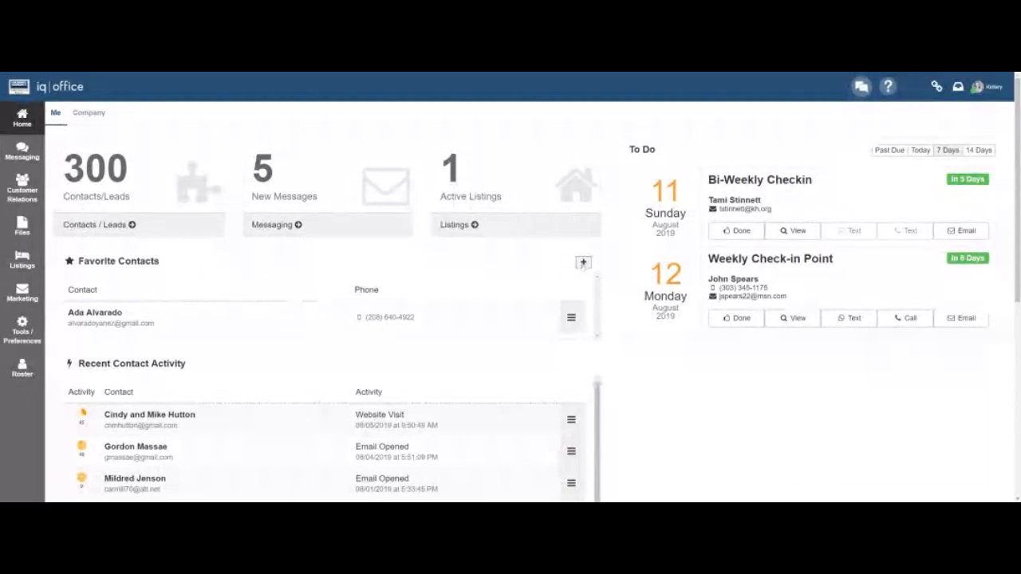
Search a contact by first name in the Contact Select Wizard and add them as the third favorite.
left_click(583, 264)
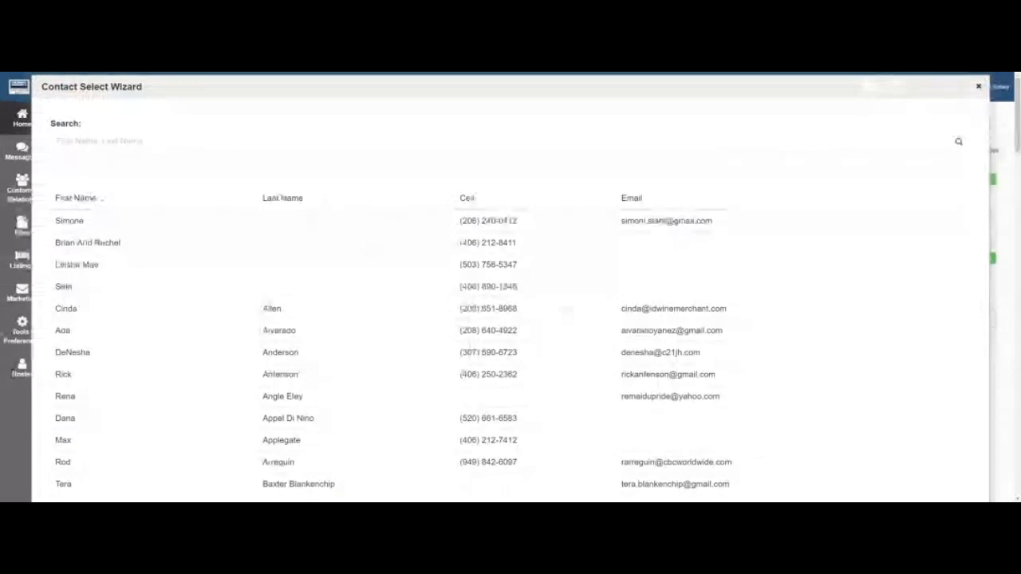
type("Ric")
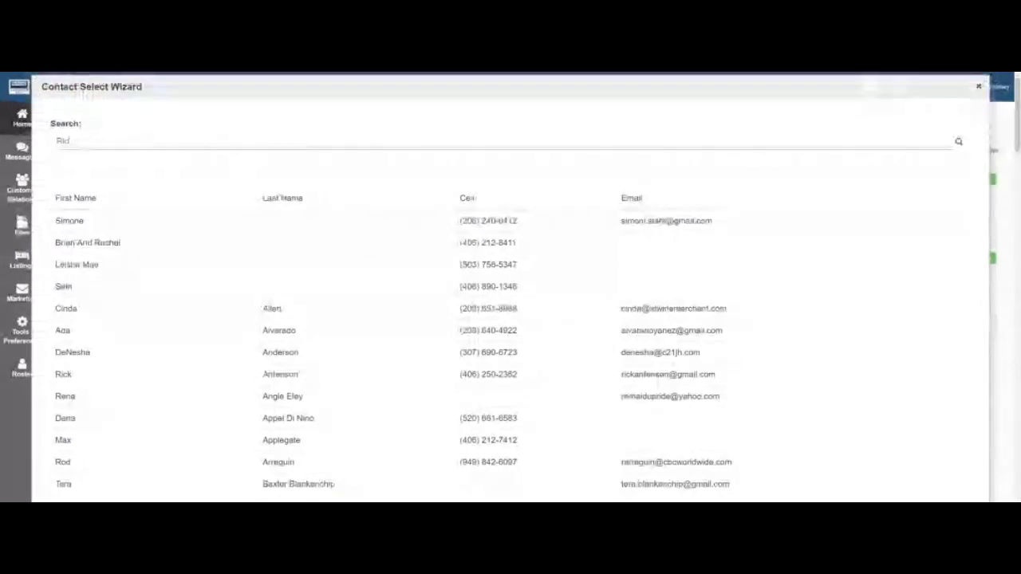
type("h")
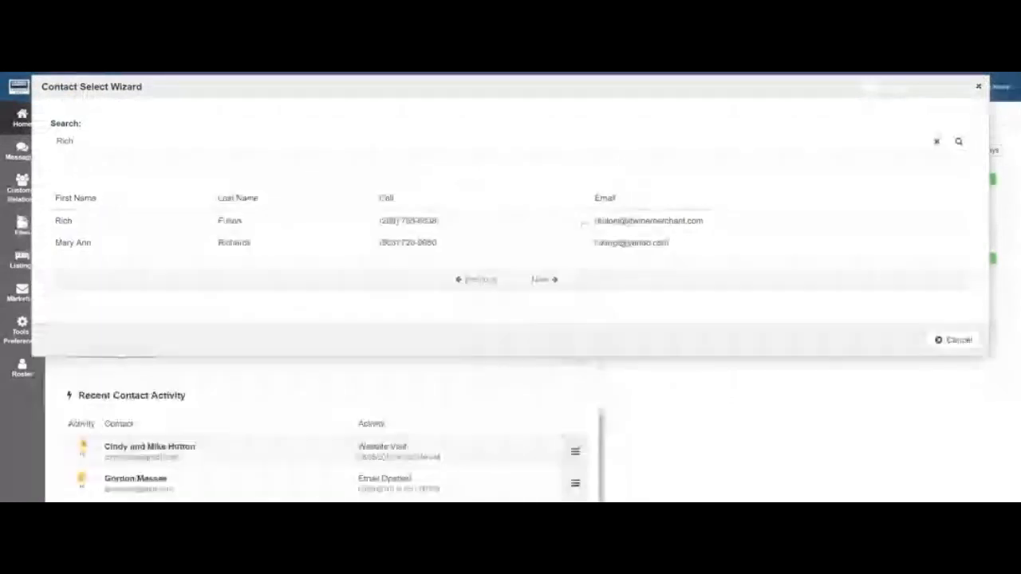
left_click(584, 223)
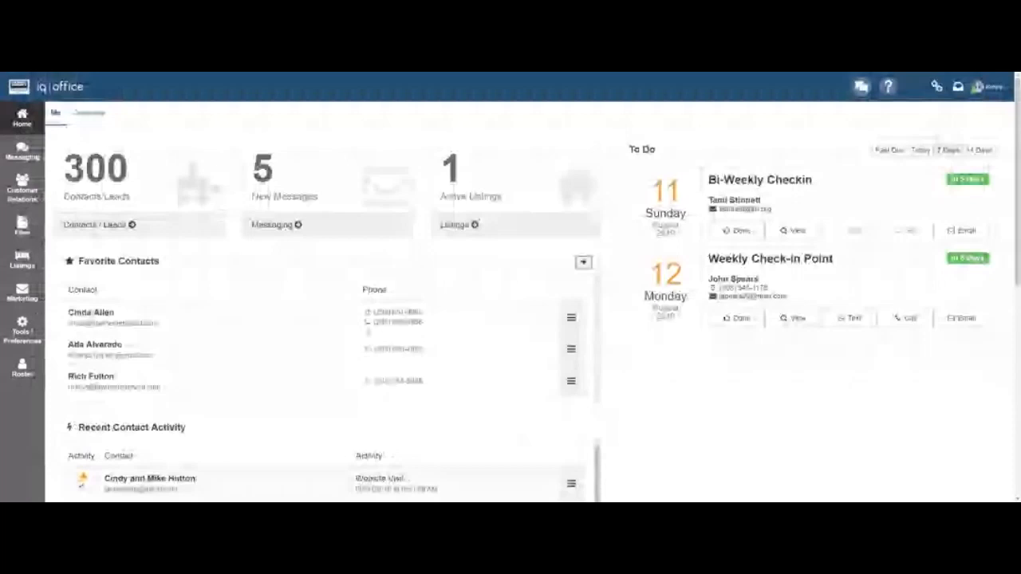
left_click(571, 381)
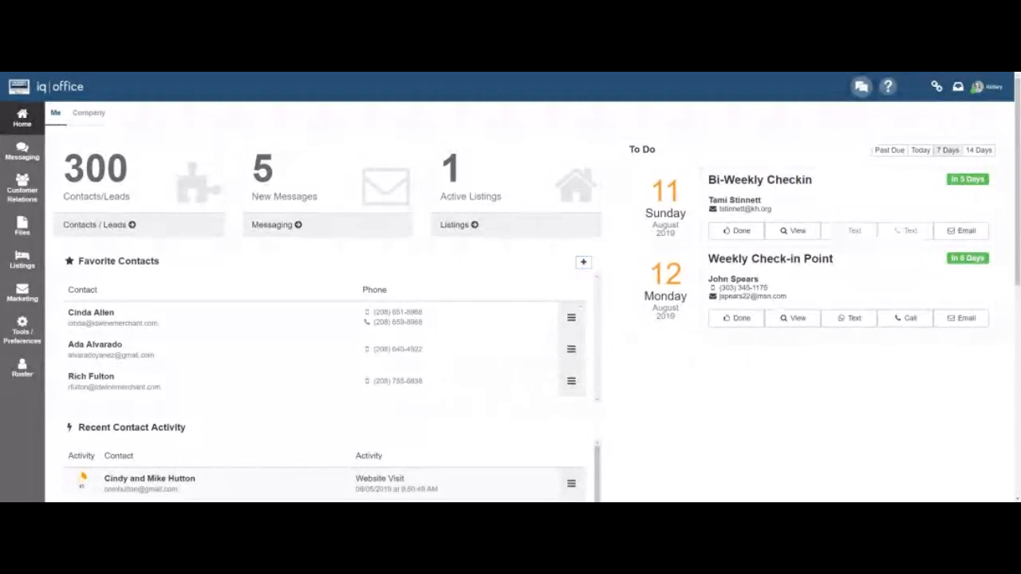
mouse_move(576, 323)
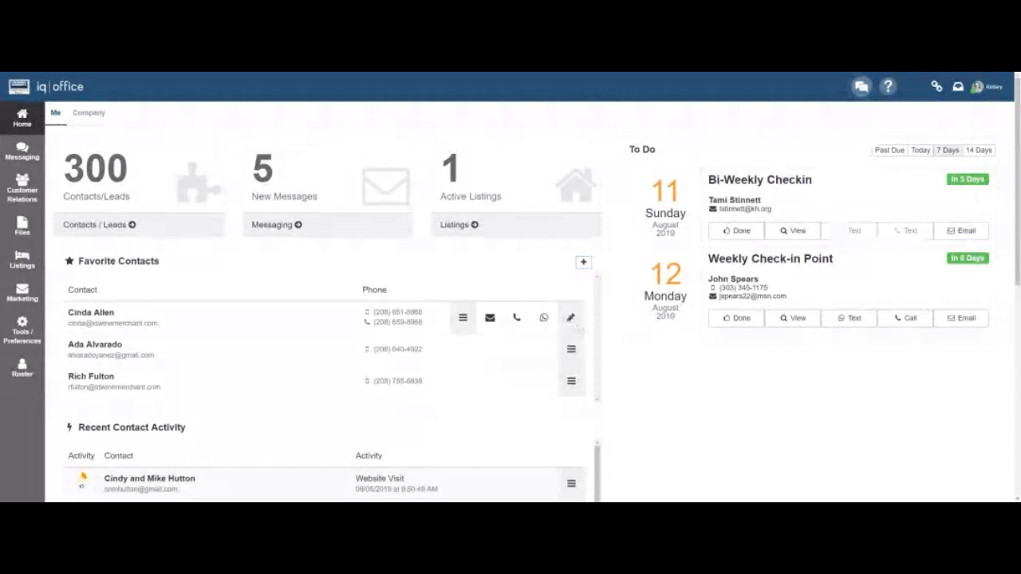
Open the first favorite contact's details, remove its Favorite star, and close it.
left_click(571, 318)
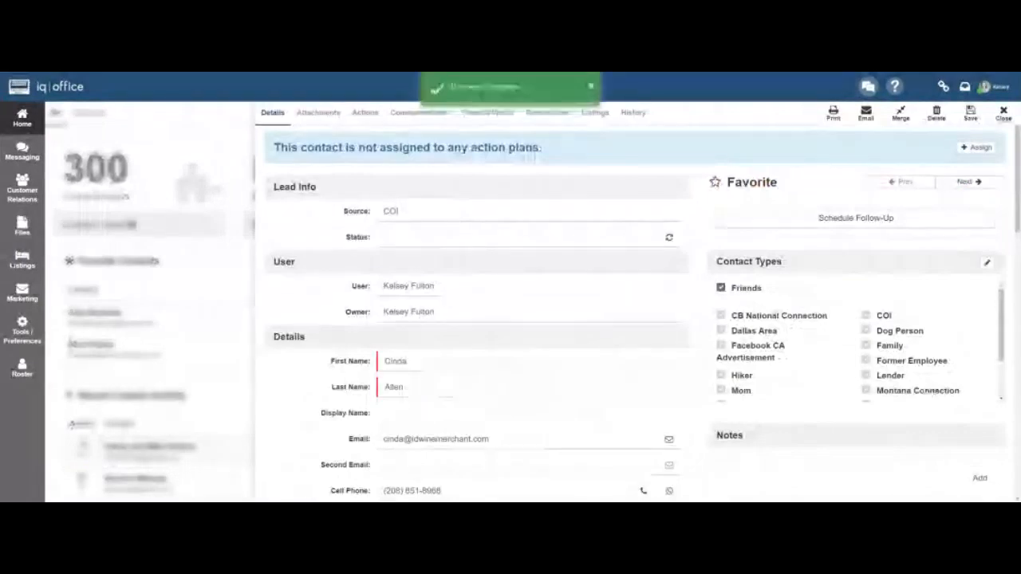
left_click(1003, 113)
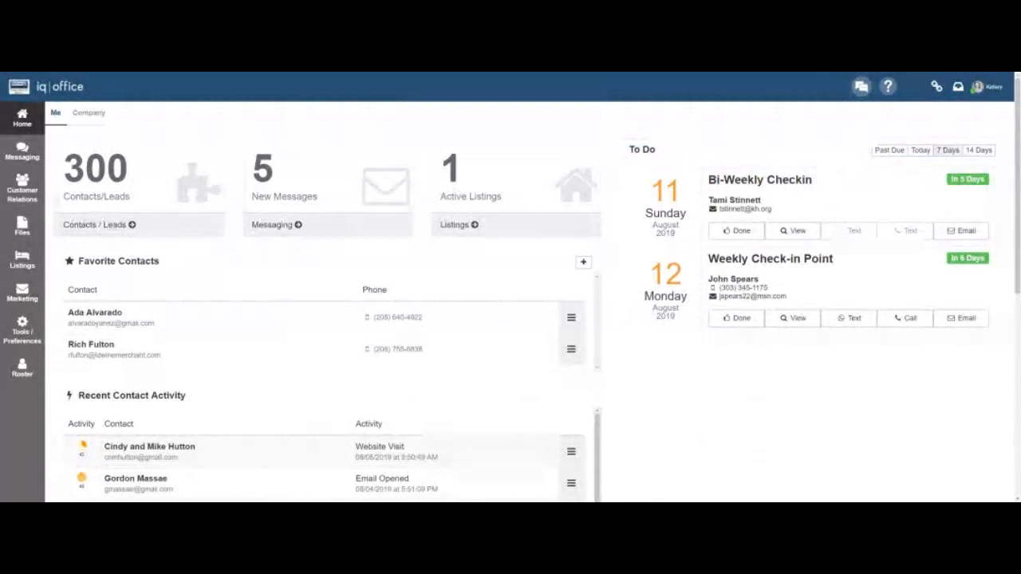
Open Customer Relations > My Contacts / Leads and filter the list to Leads, then Contacts.
left_click(30, 192)
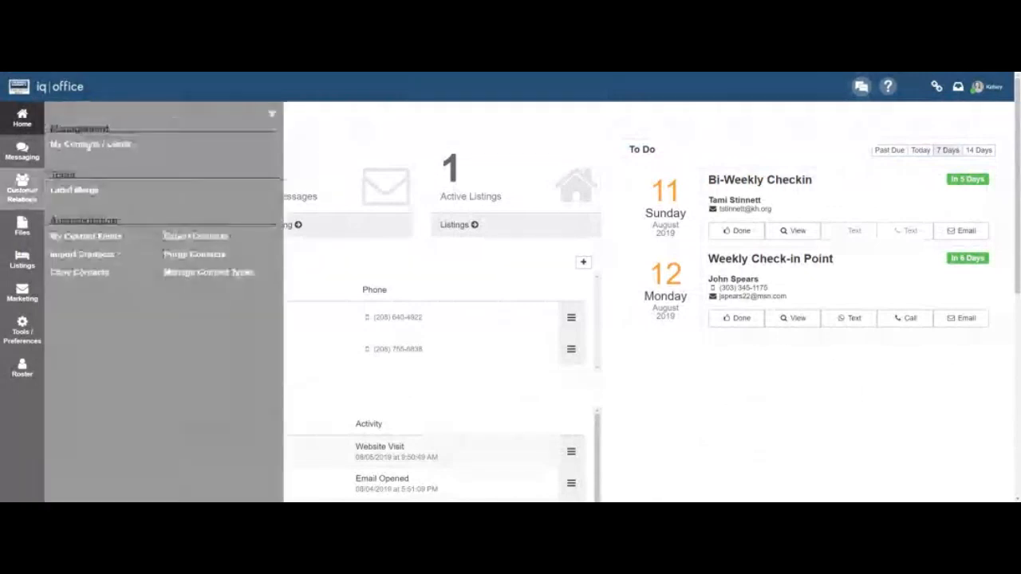
left_click(89, 146)
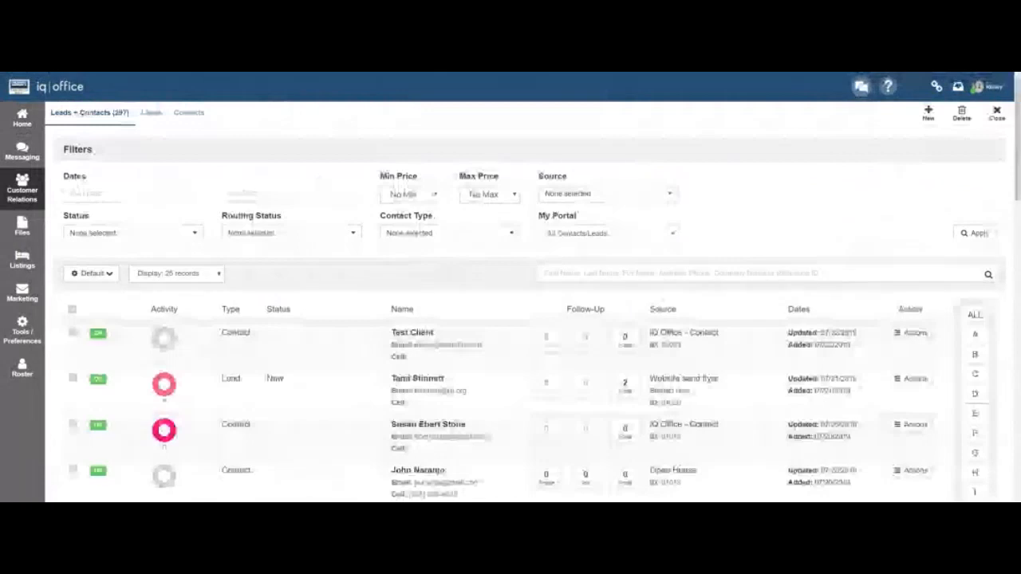
left_click(148, 116)
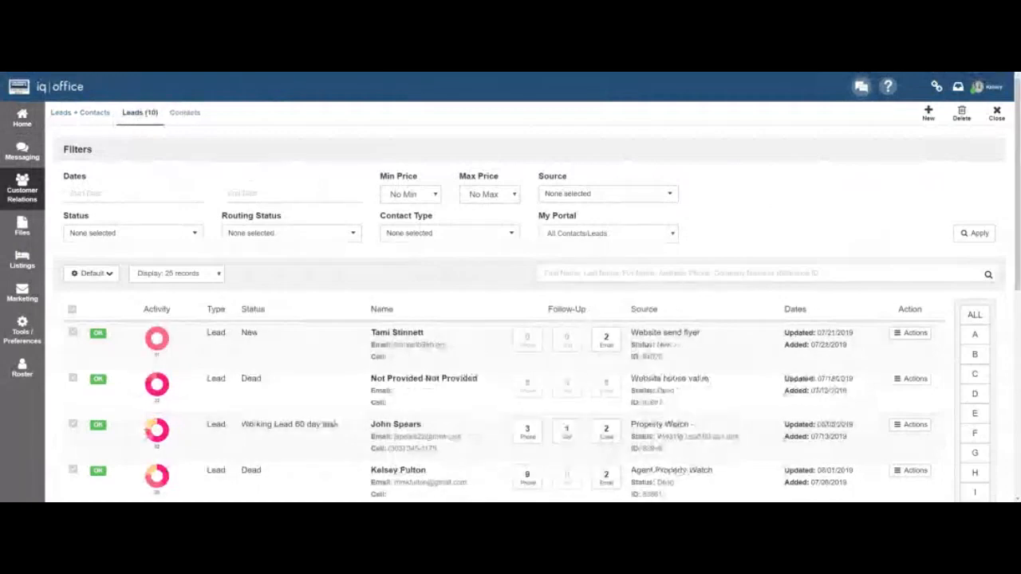
left_click(186, 115)
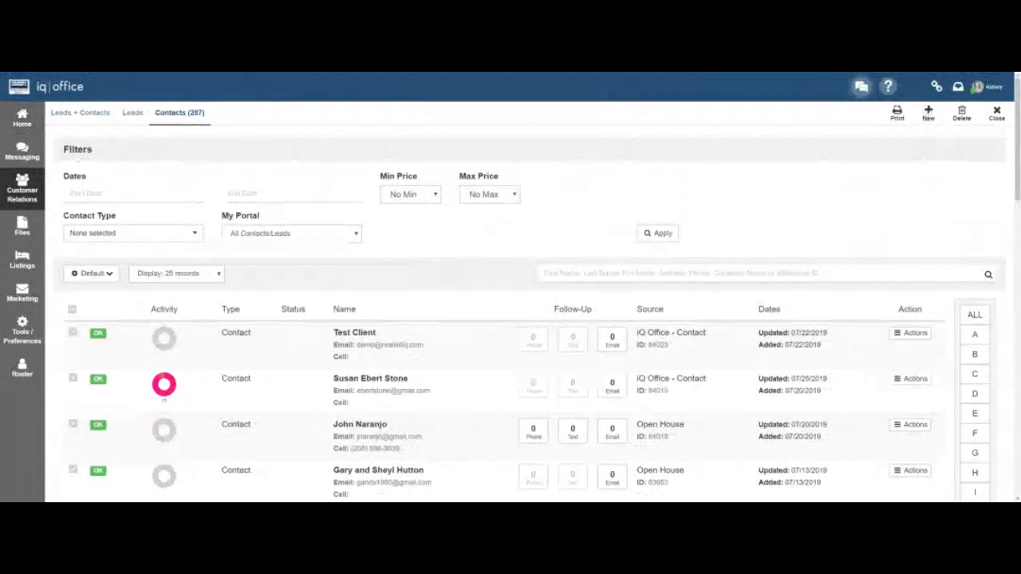
left_click(22, 191)
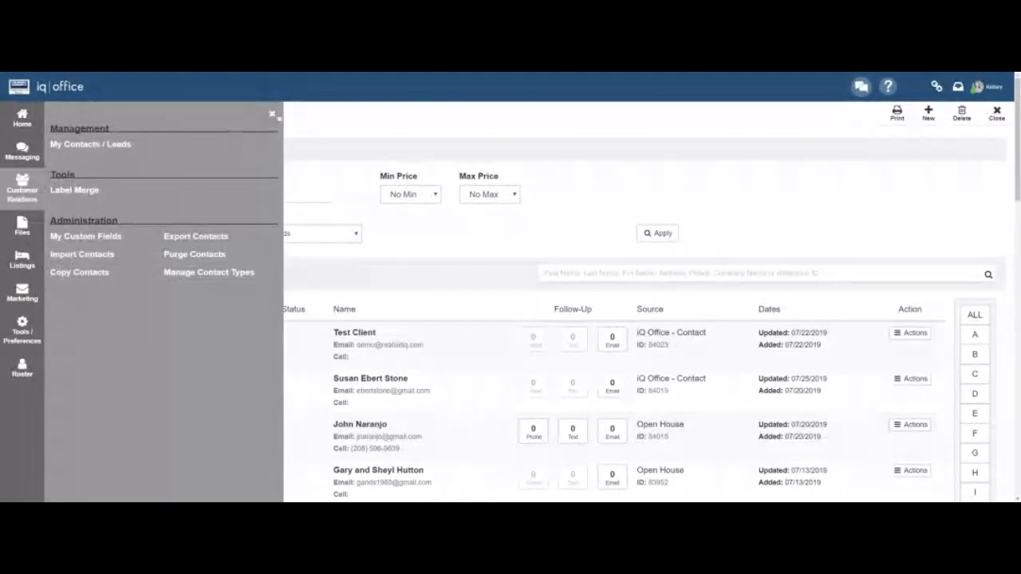
Start a new contact record and enter the contact's first and last name.
left_click(272, 114)
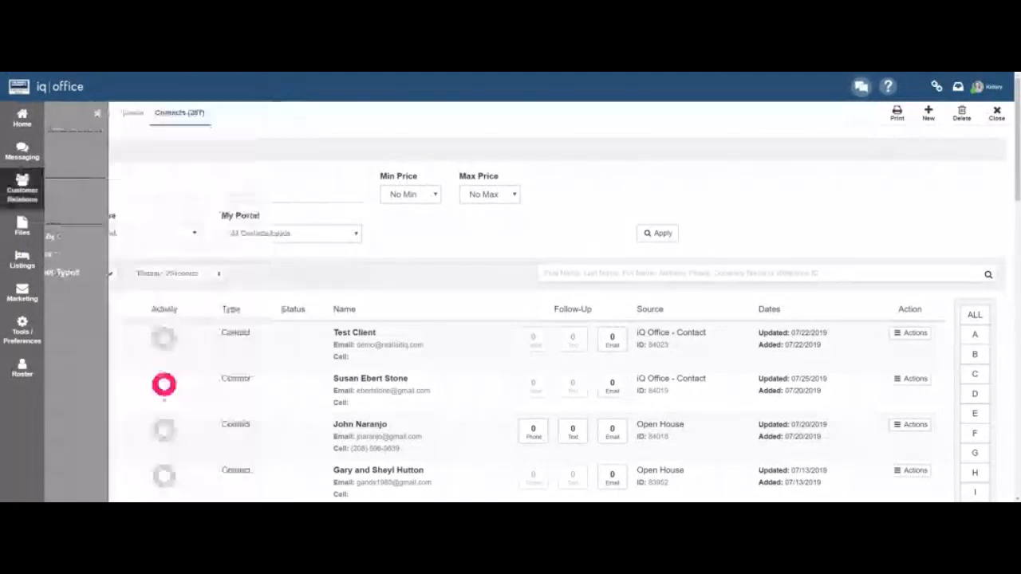
left_click(928, 113)
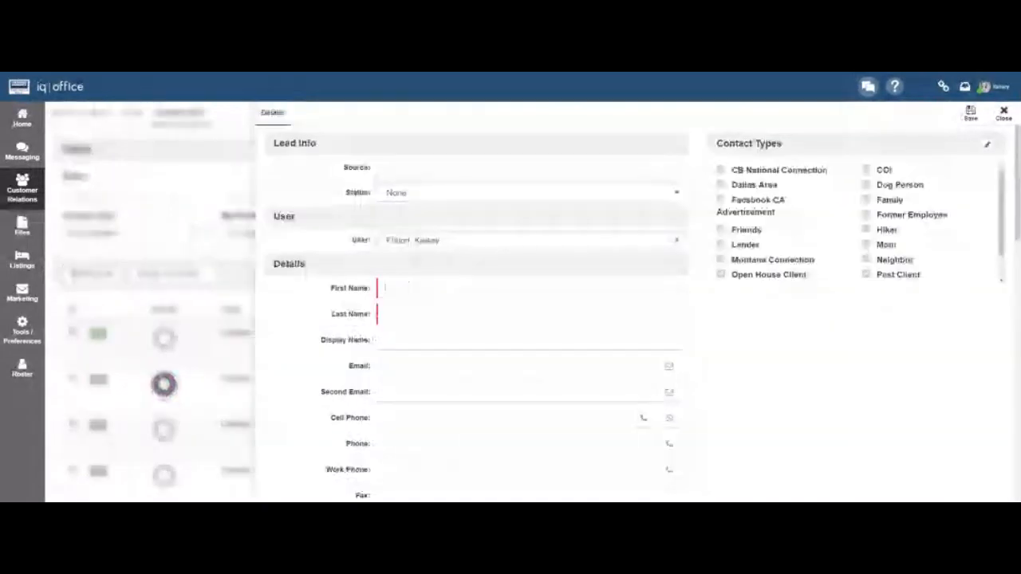
key("Tab")
Fill in the contact's e-mail address and cell phone number, then save the contact.
key("Tab")
key("Tab")
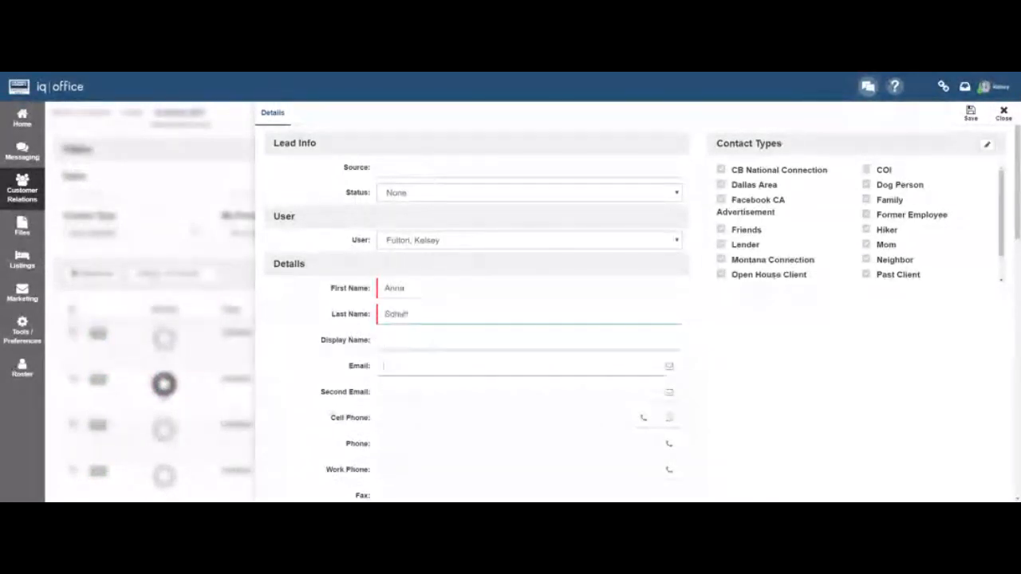
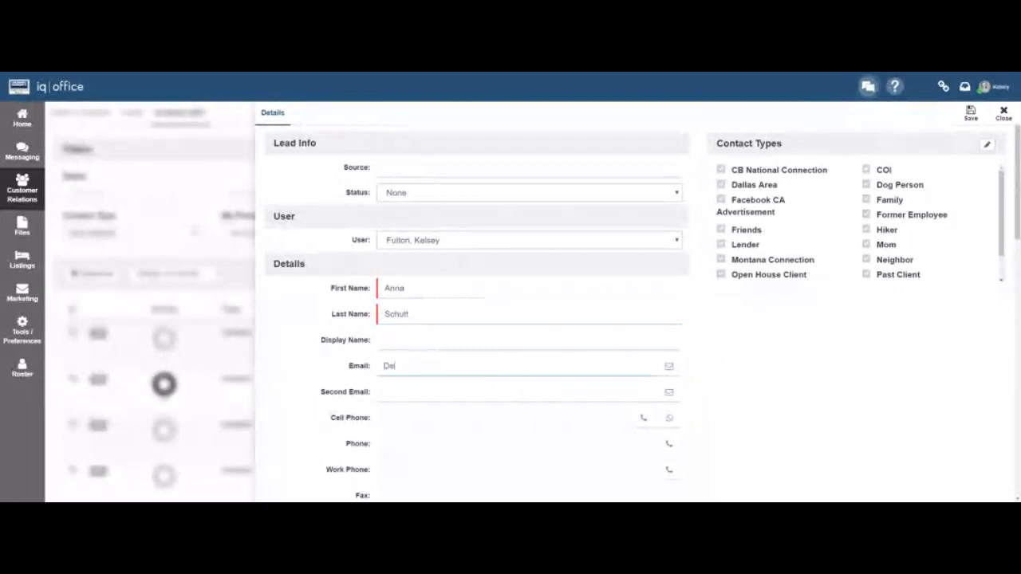
key("Tab")
key("Tab")
type("123) 456-7890")
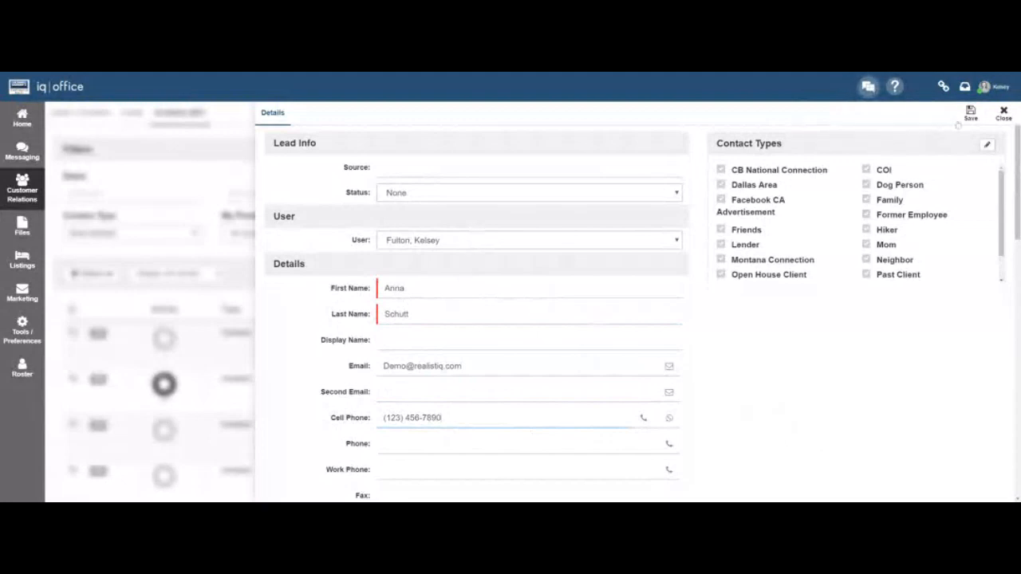
left_click(970, 116)
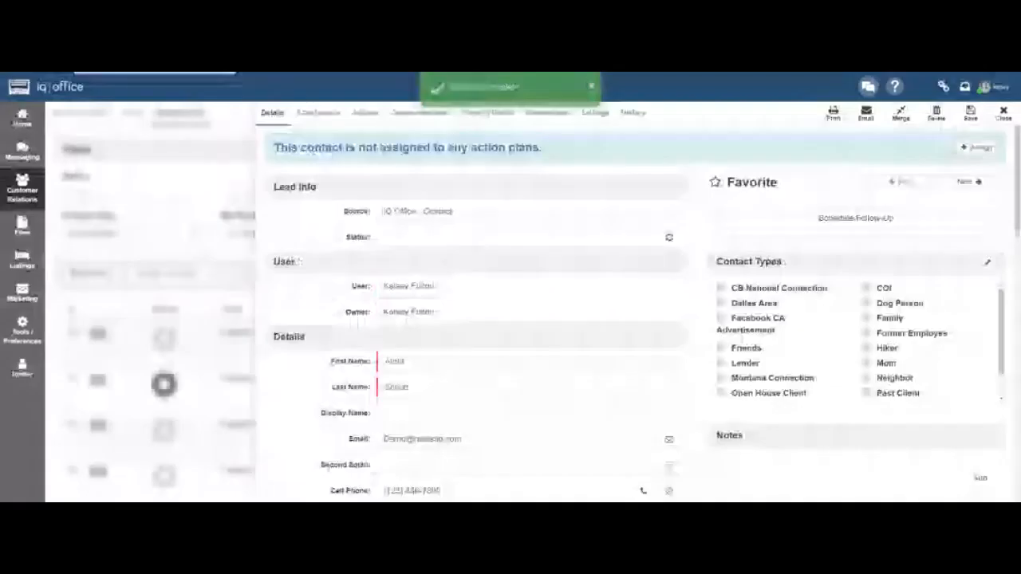
Add a new contact type named 'Past Sellers Out Of State' in Manage Contact Types.
left_click(987, 264)
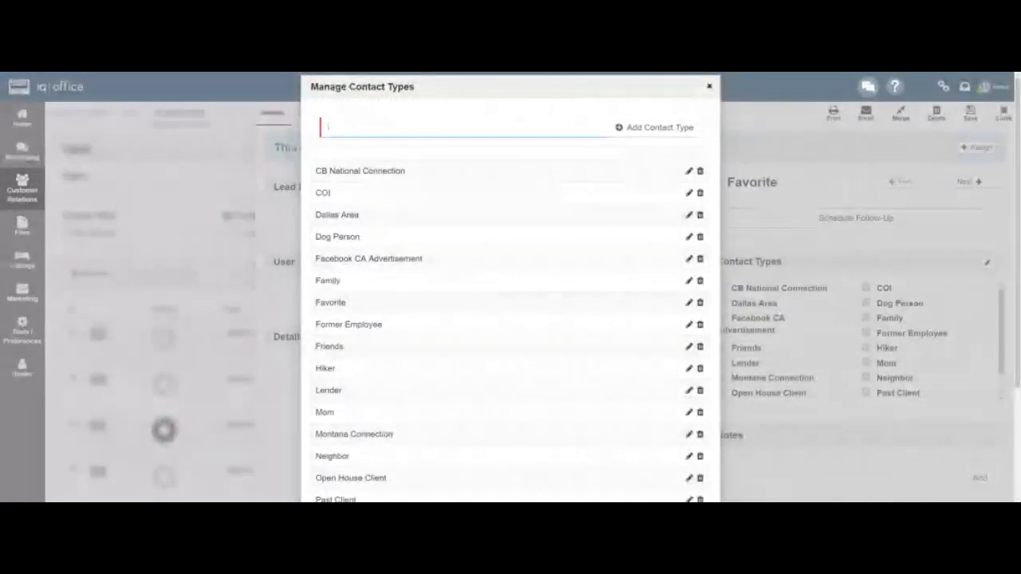
type("Past Sellers")
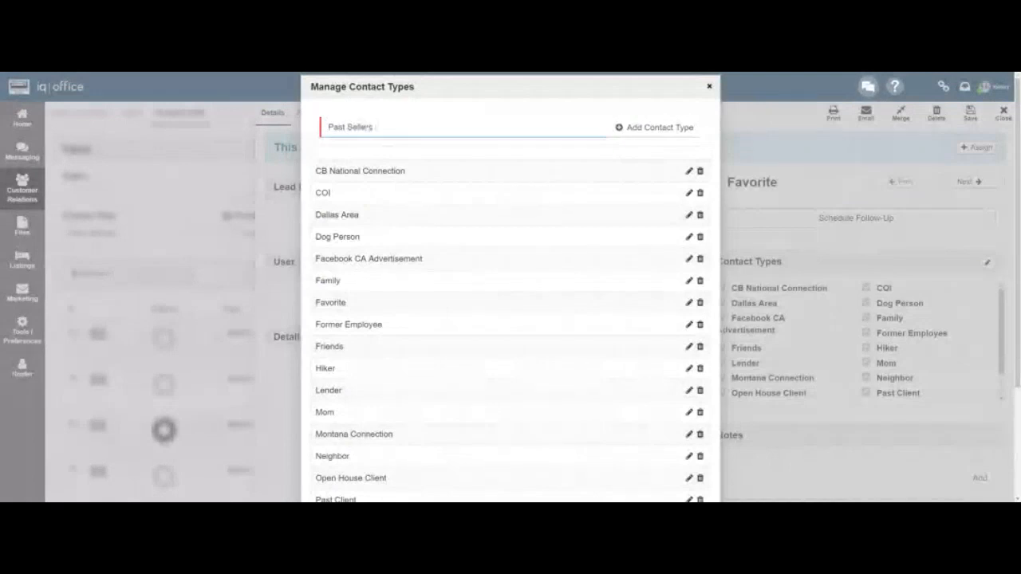
type(" Clut Of Sat")
key("BackSpace")
key("BackSpace")
type("tate")
left_click(619, 127)
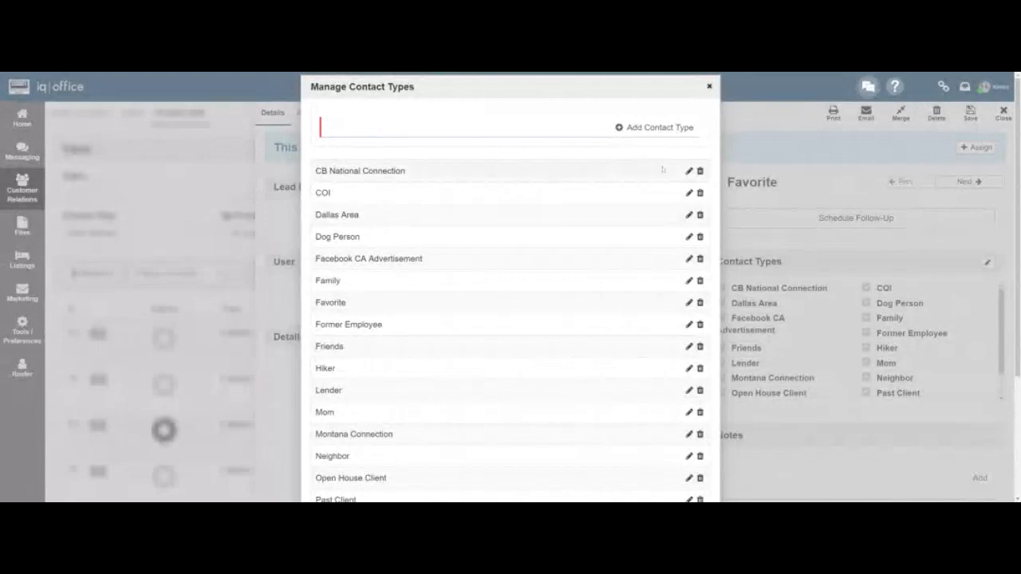
left_click(709, 86)
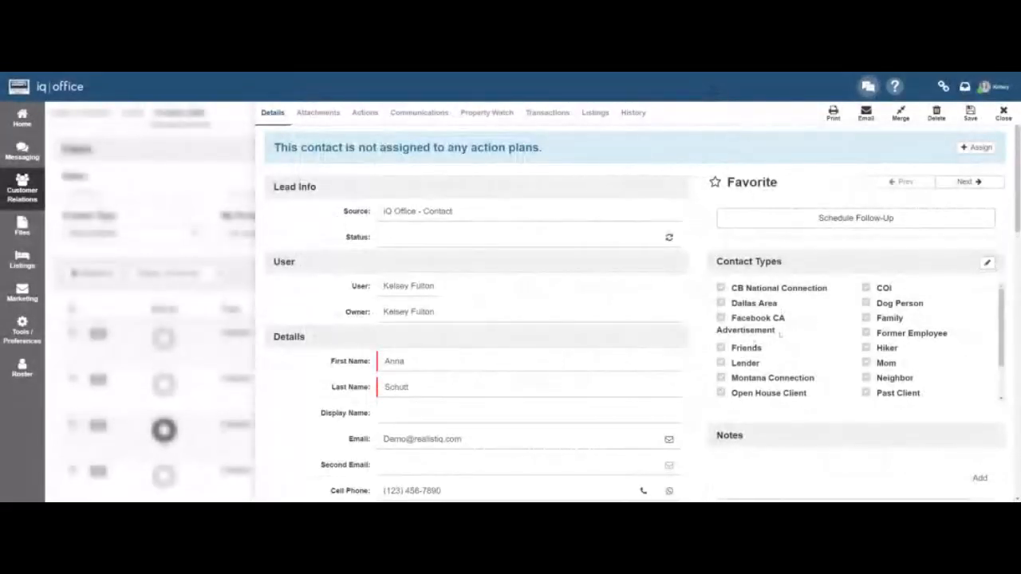
Tick Past Sellers Out Of State in the Contact Types list and save the contact.
scroll(810, 316, "down", 2)
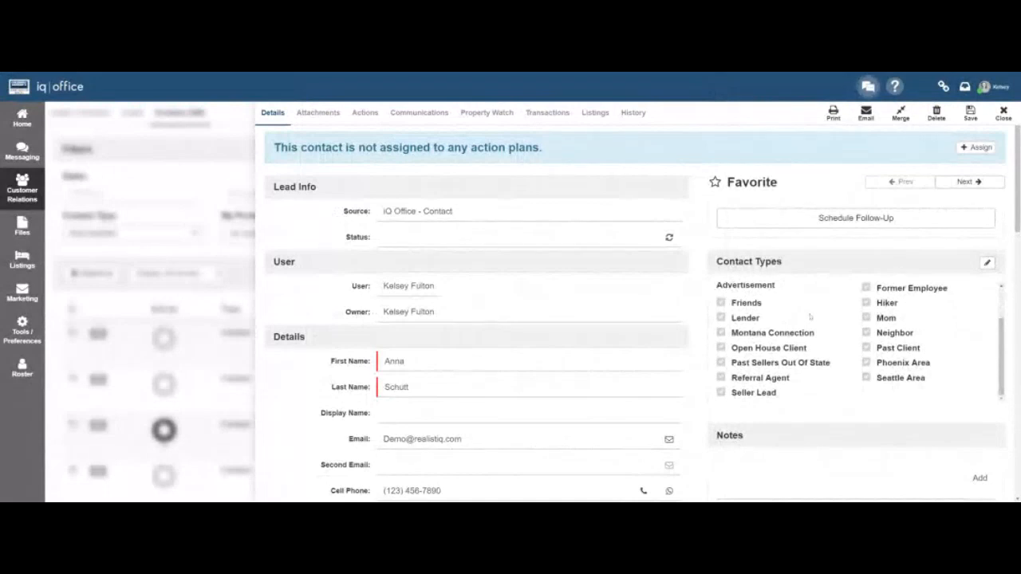
left_click(722, 364)
left_click(969, 115)
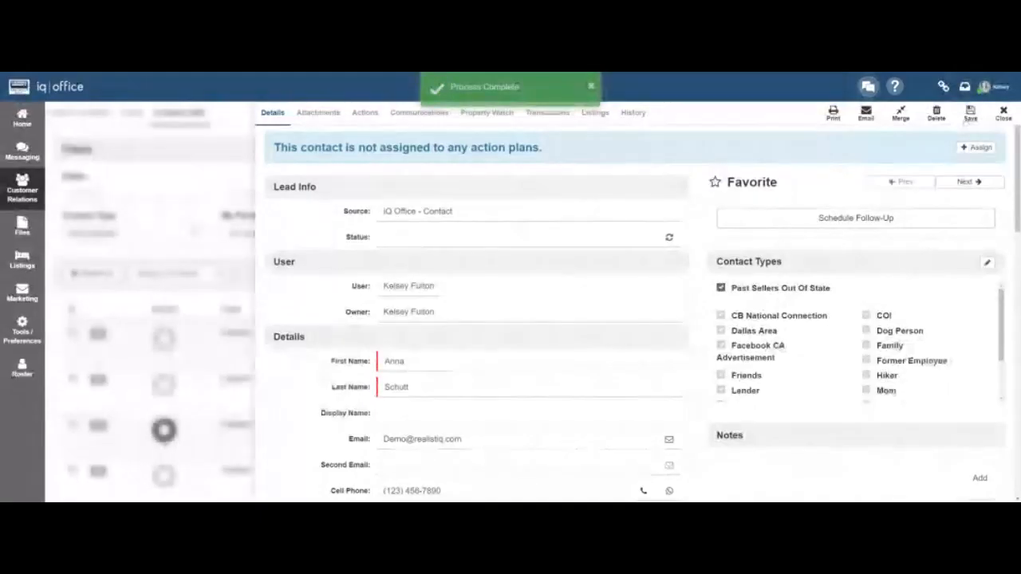
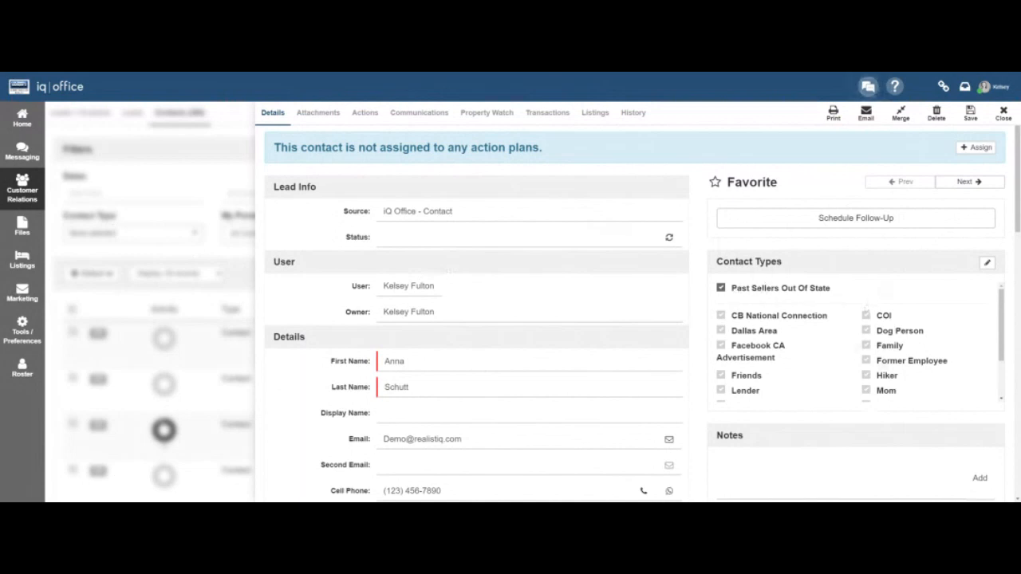
Tick Hiker, Mom and Referral Agent as additional contact types for the contact.
scroll(923, 370, "down", 1)
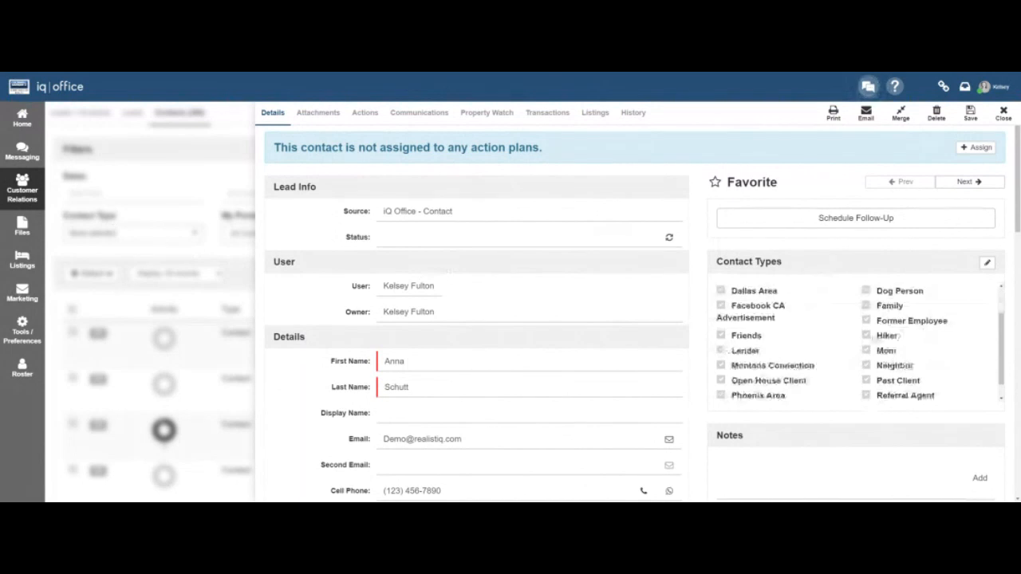
left_click(865, 335)
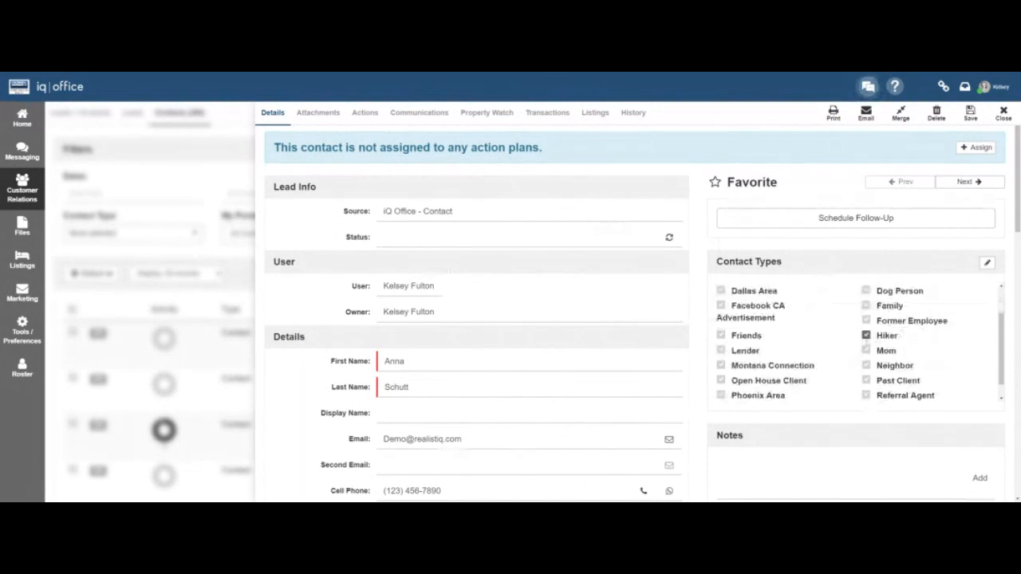
scroll(866, 335, "down", 1)
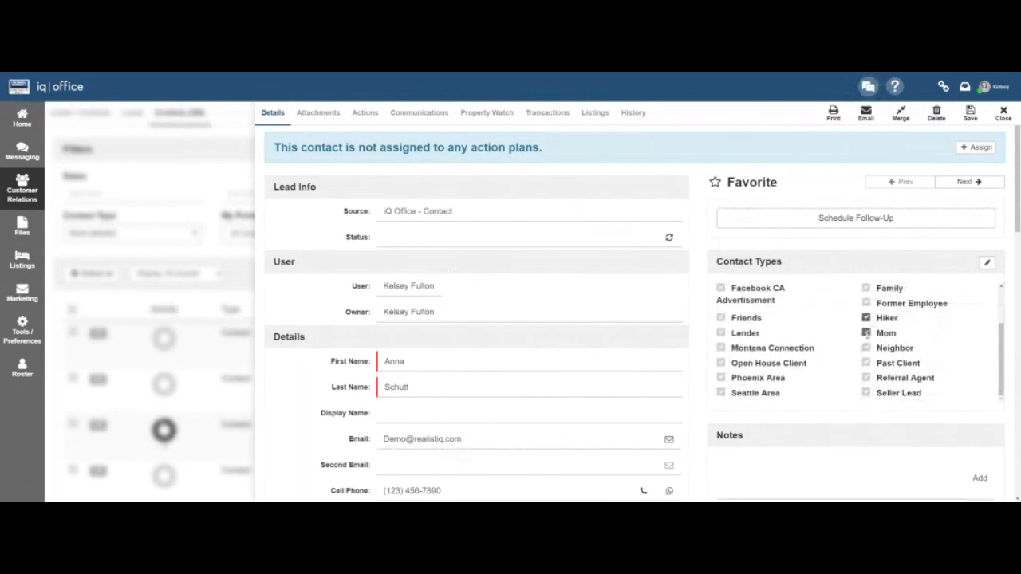
left_click(866, 333)
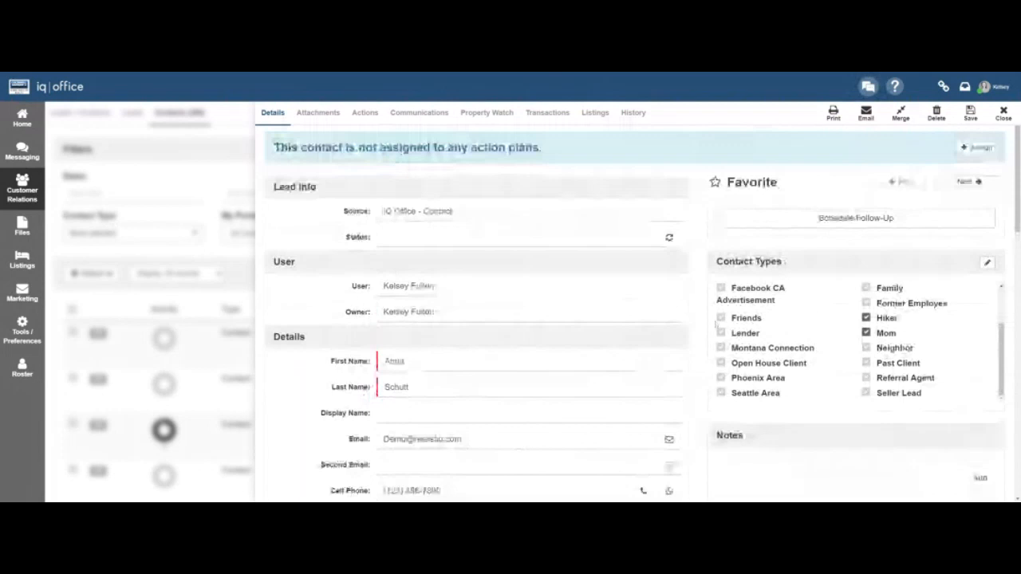
left_click(866, 378)
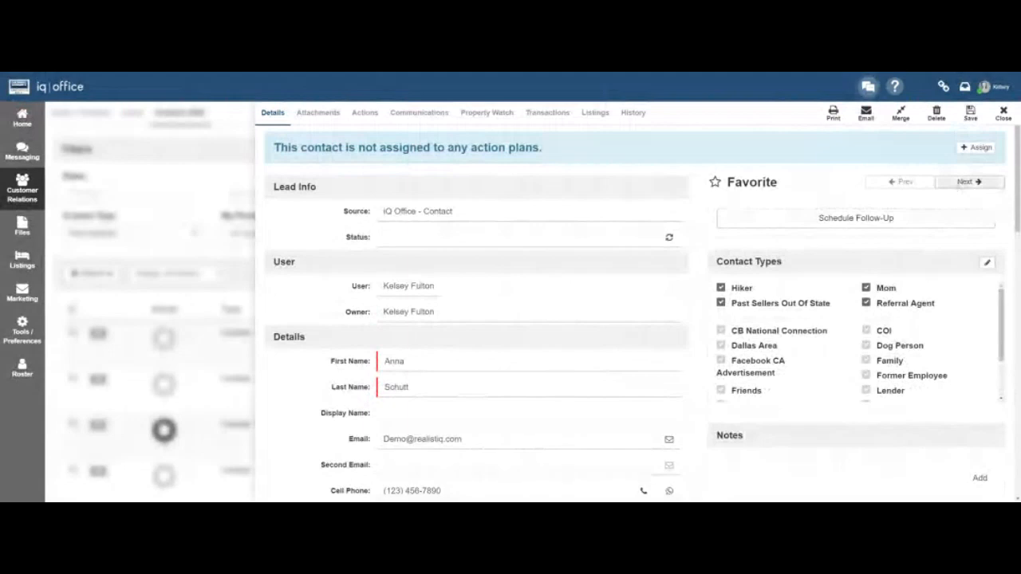
left_click(964, 181)
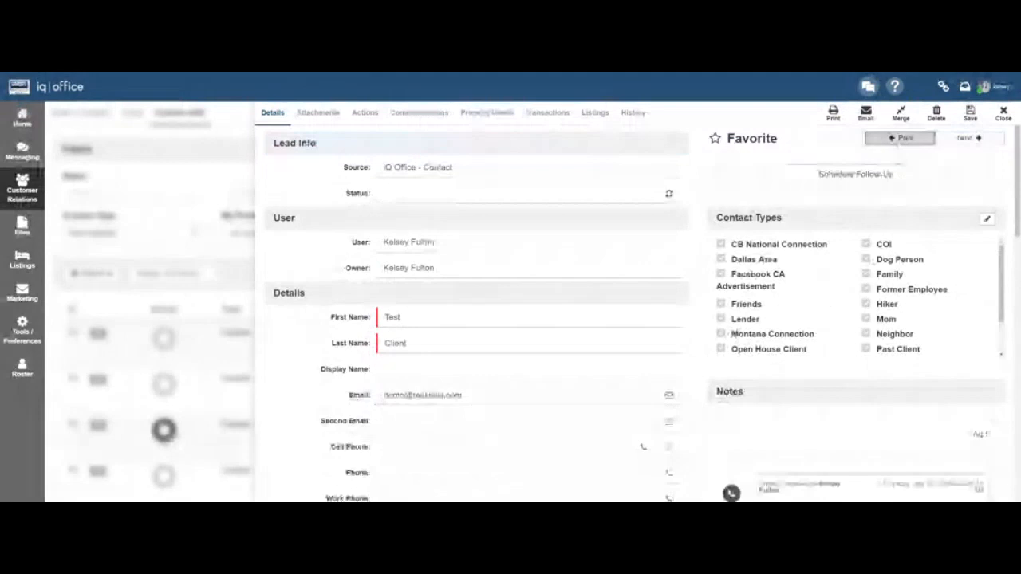
left_click(899, 138)
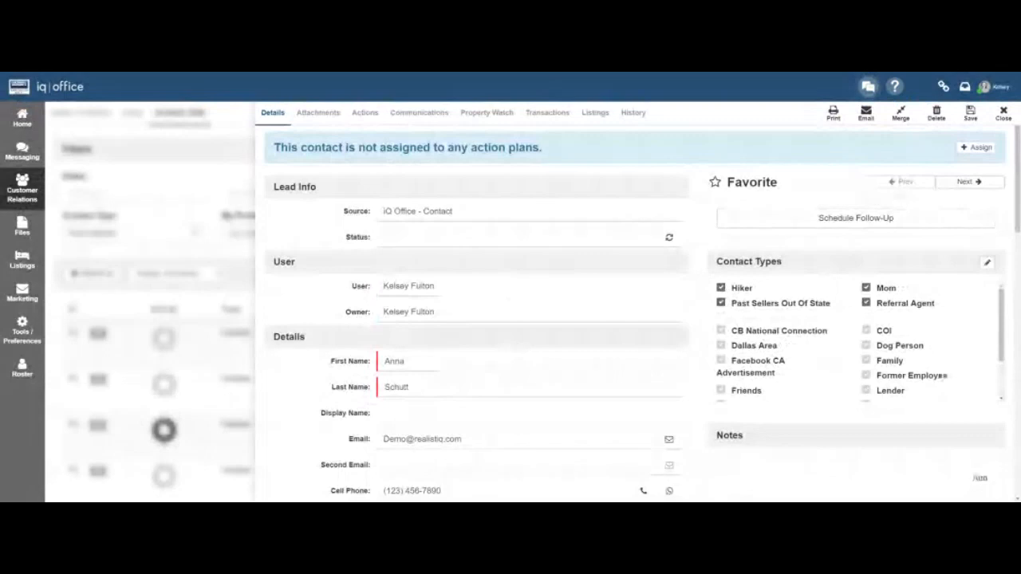
left_click(961, 181)
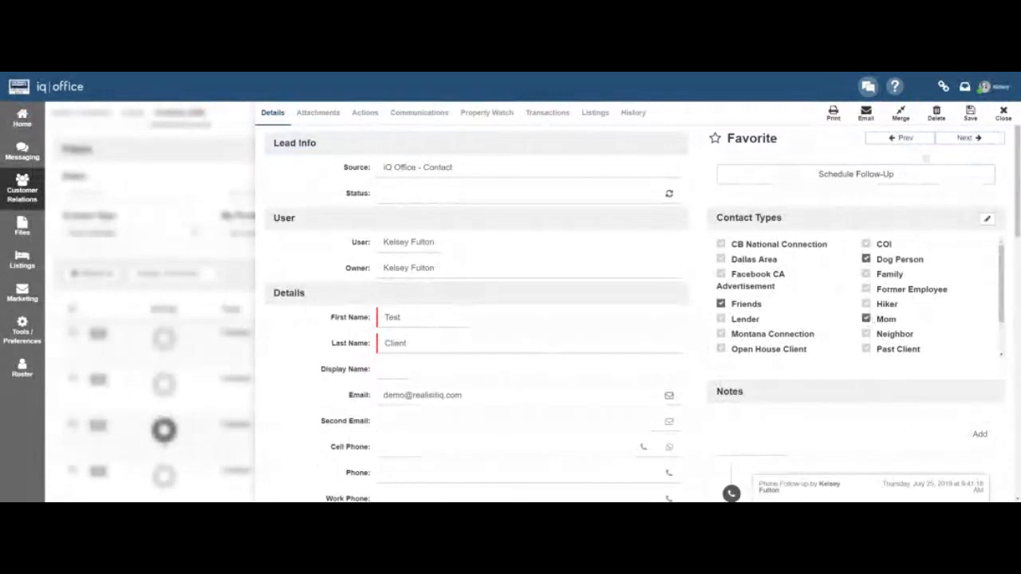
left_click(970, 113)
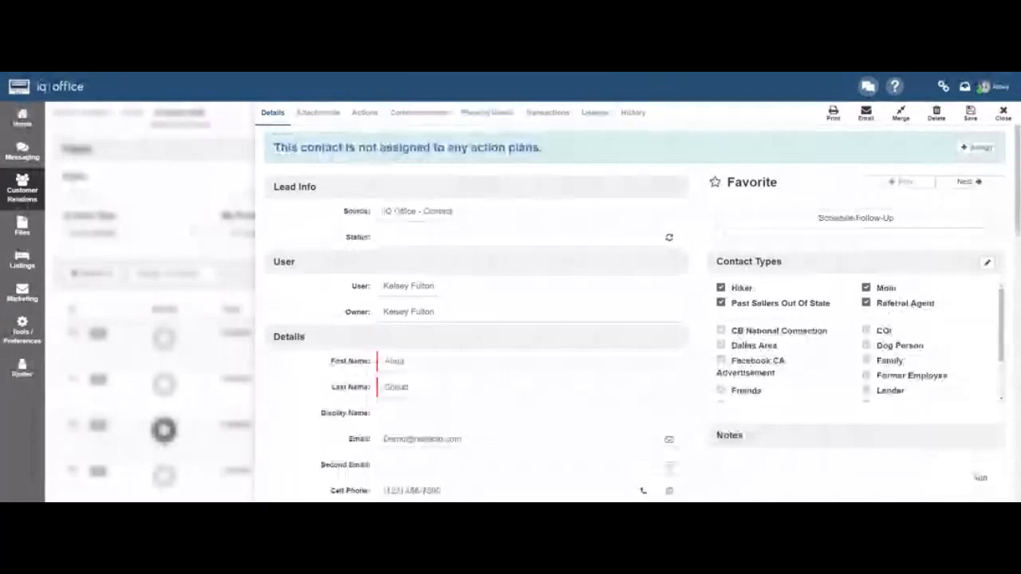
Add the note 'has a bernese Mountain dog named tiny' to the contact's record.
scroll(951, 329, "down", 2)
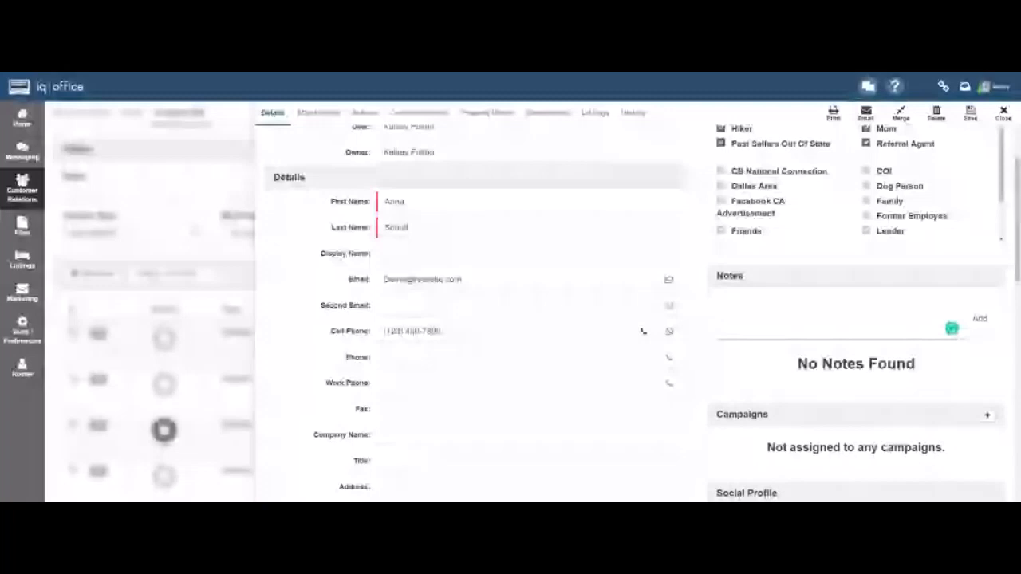
type("has a t")
type("etter")
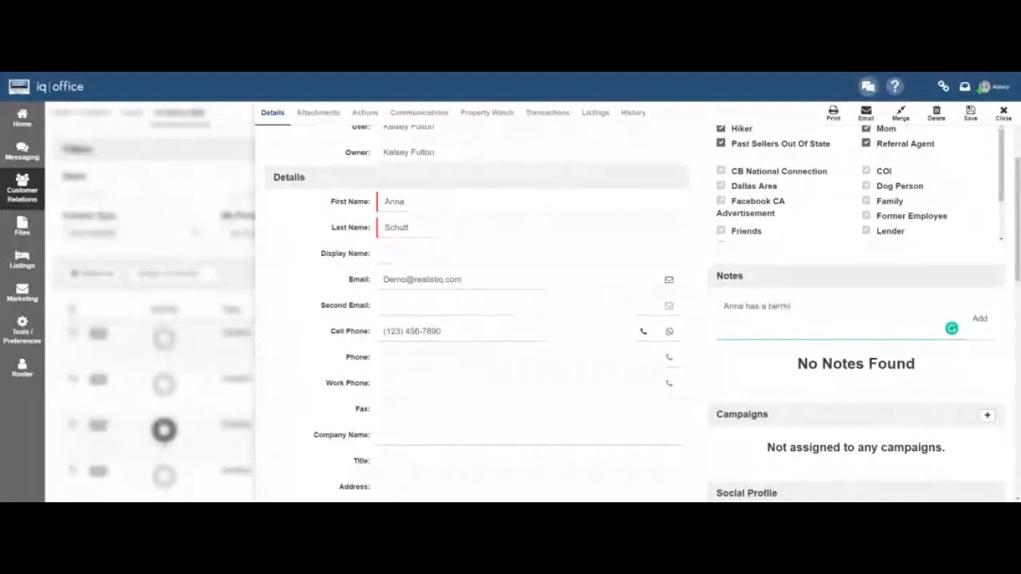
type("se Mountain dog")
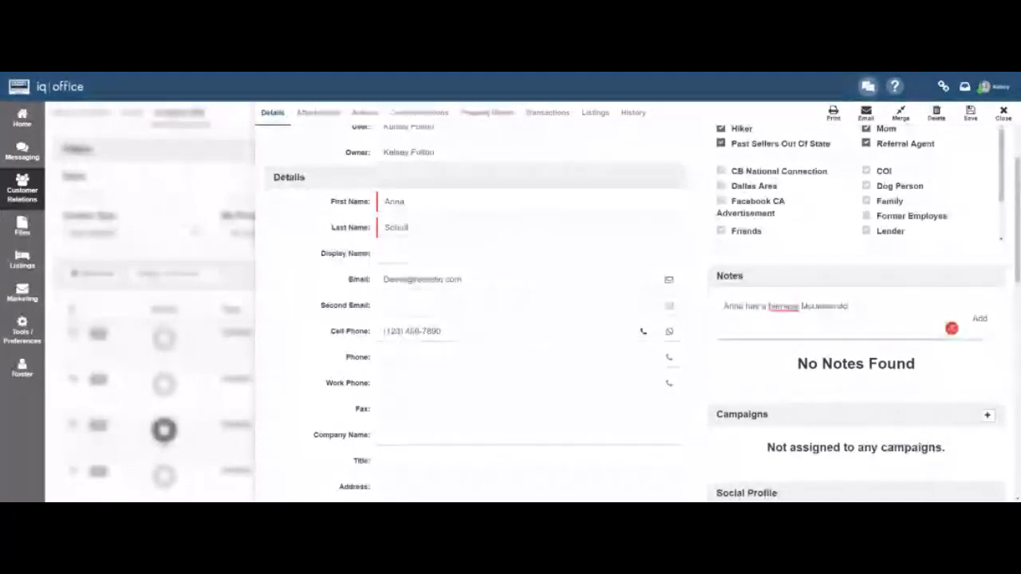
type(" named tinsy")
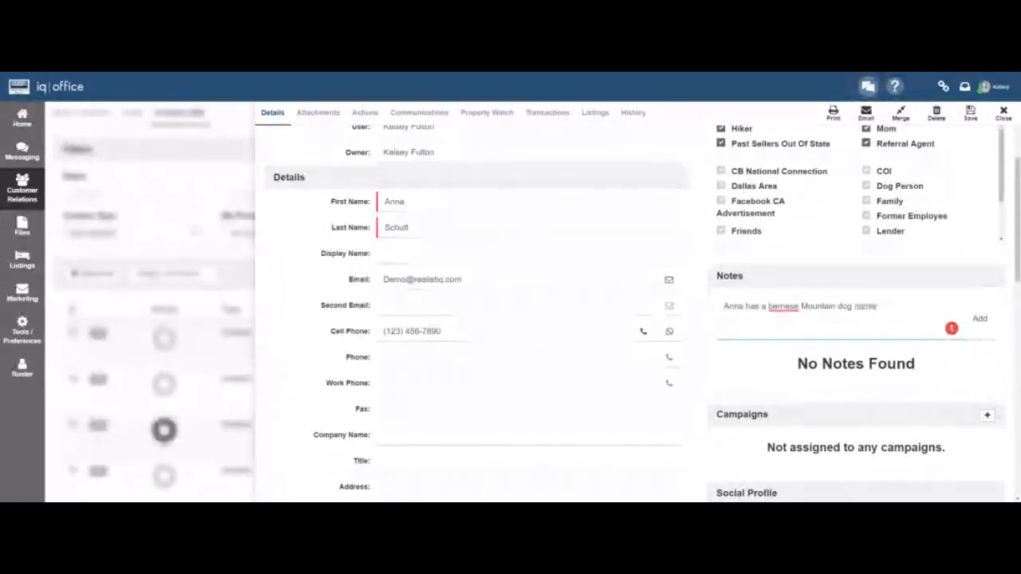
key("Return")
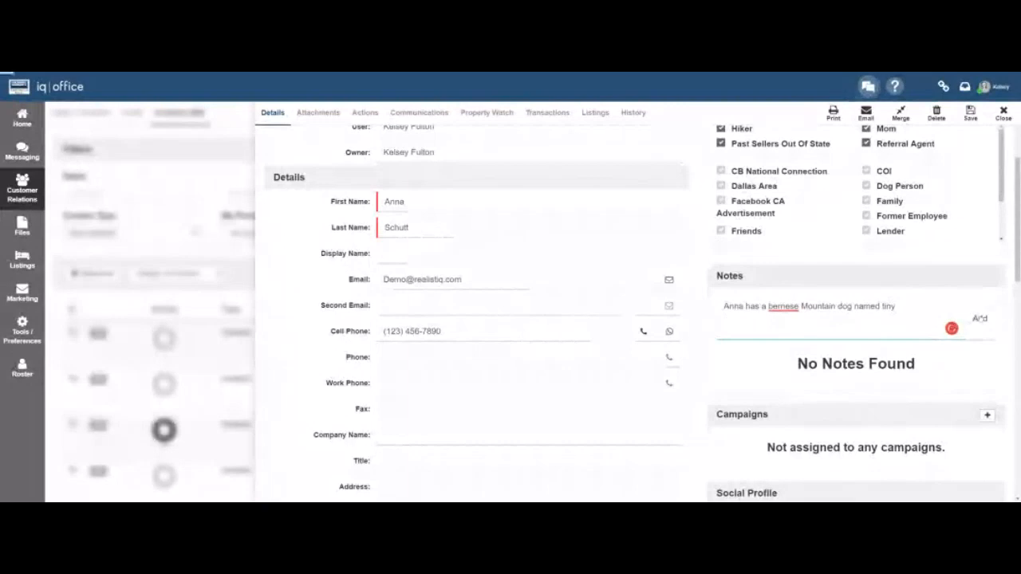
left_click(980, 318)
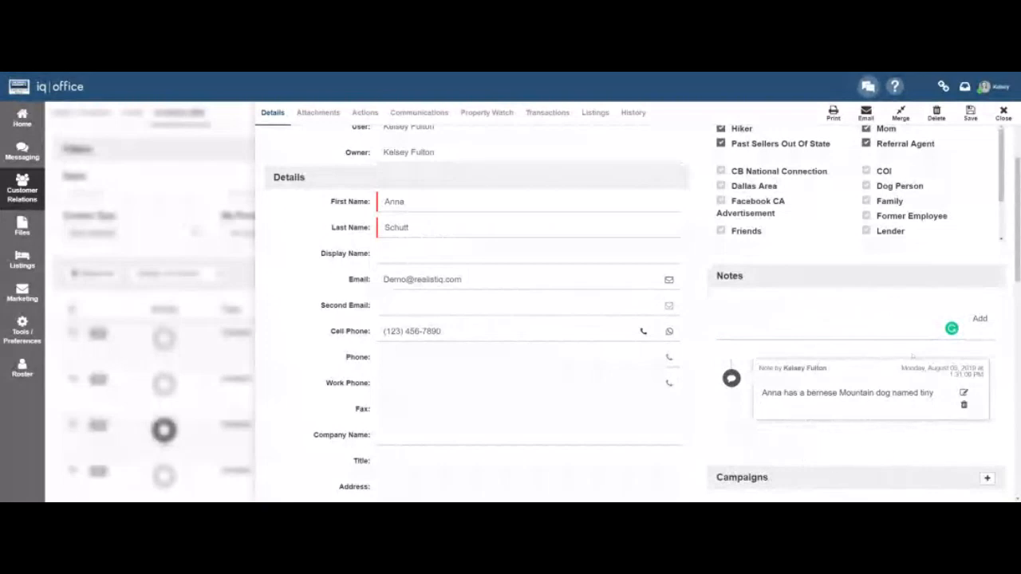
scroll(630, 303, "up", 3)
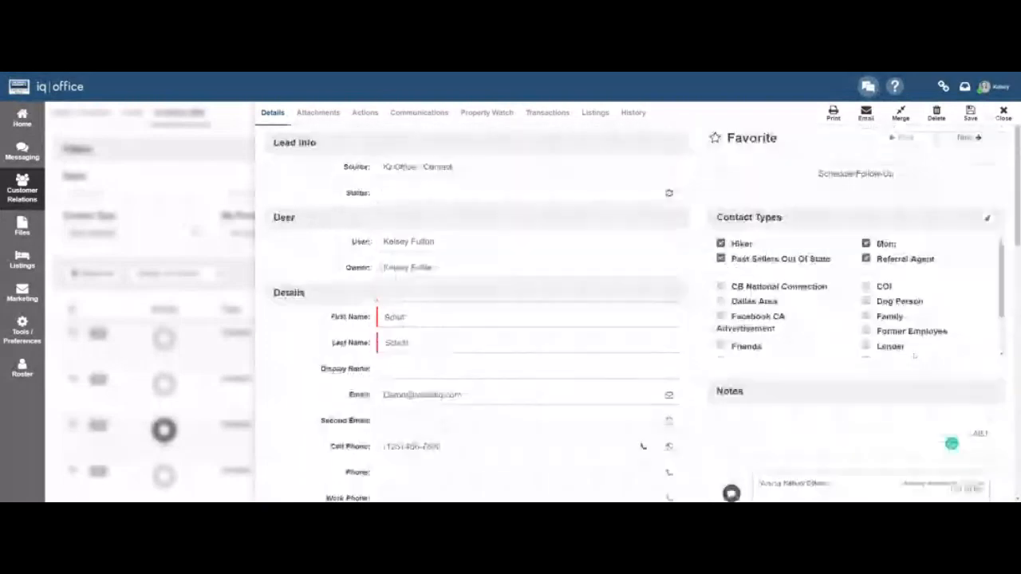
scroll(884, 369, "down", 4)
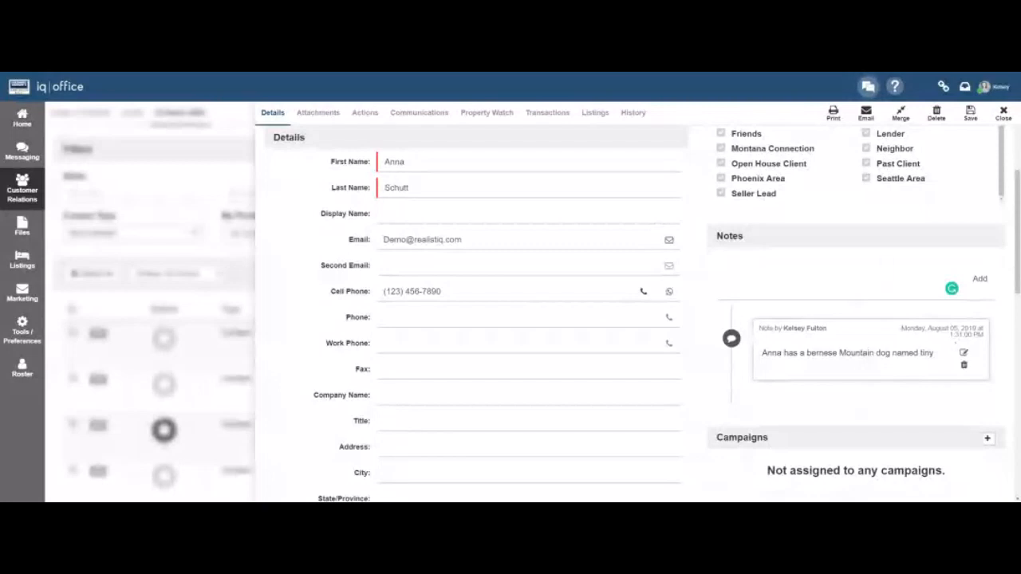
scroll(820, 322, "up", 1)
scroll(820, 323, "up", 3)
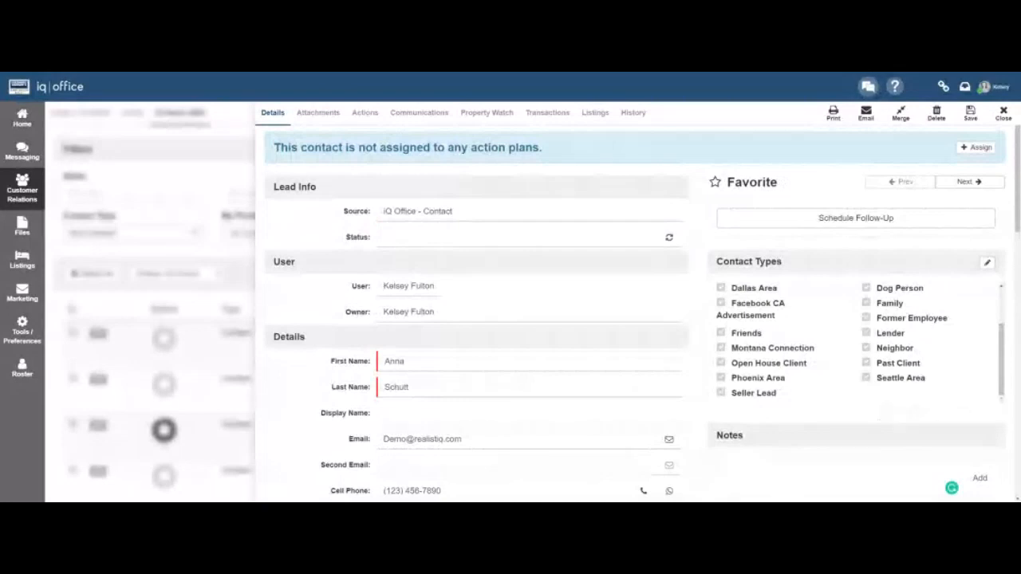
scroll(634, 319, "down", 3)
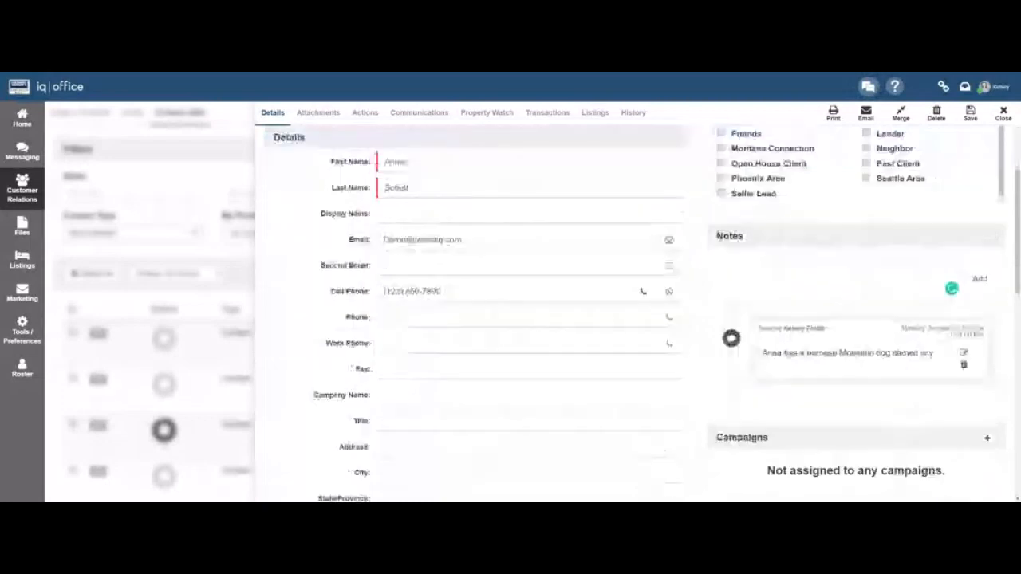
scroll(634, 319, "down", 3)
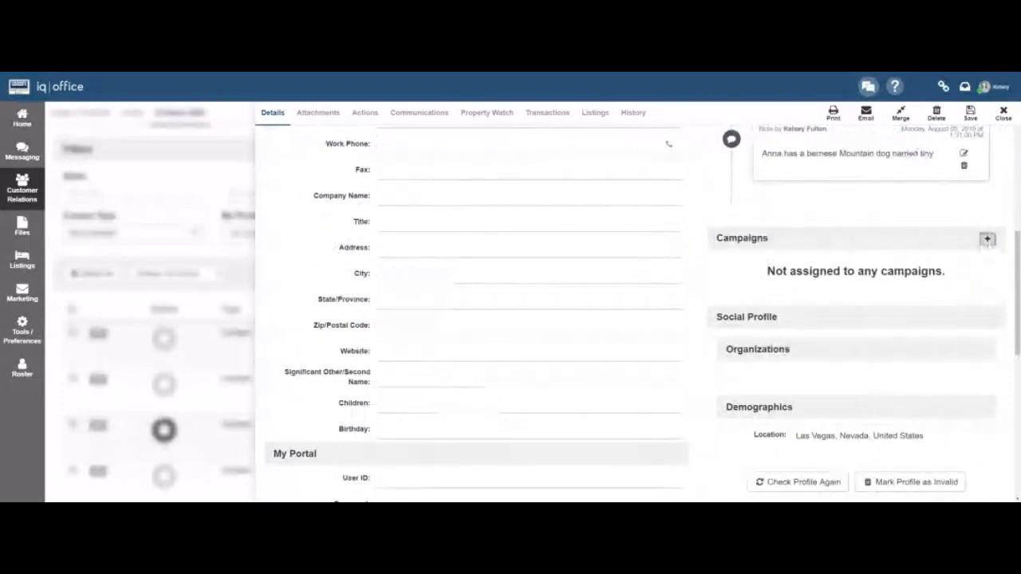
Select Gardening Tips and Seller Resources in Add To Campaigns and save them to the contact.
left_click(986, 239)
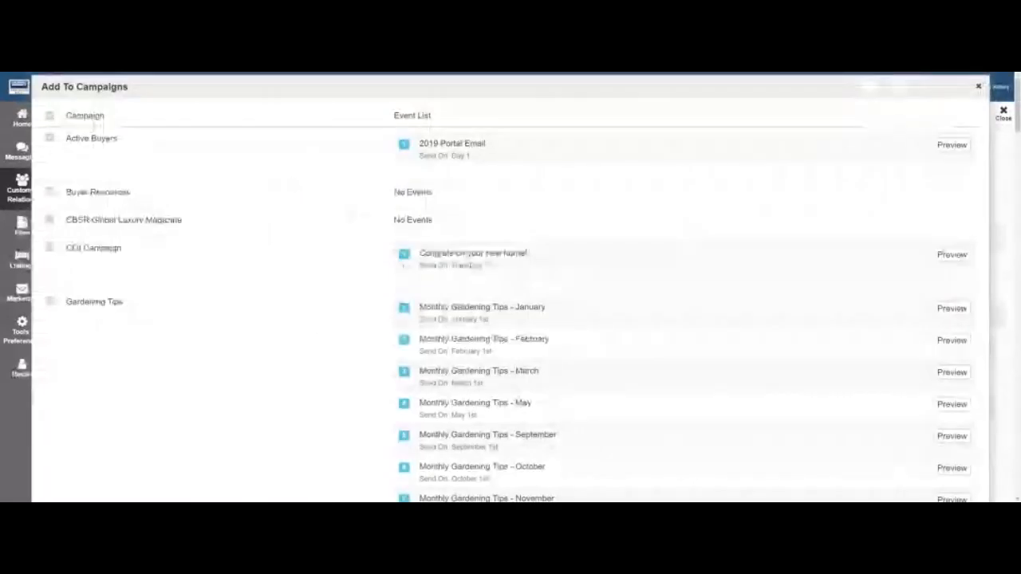
left_click(978, 86)
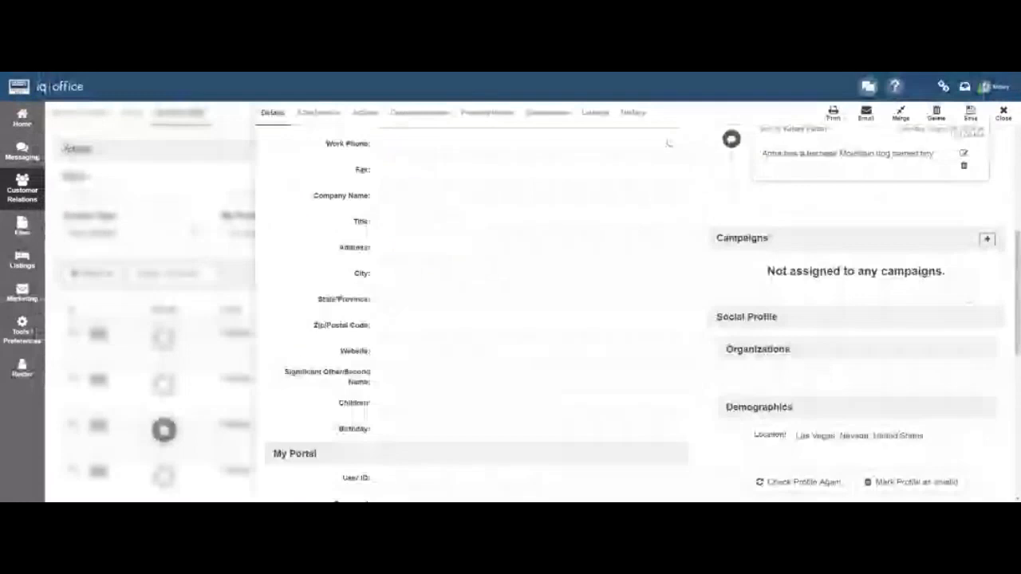
left_click(986, 239)
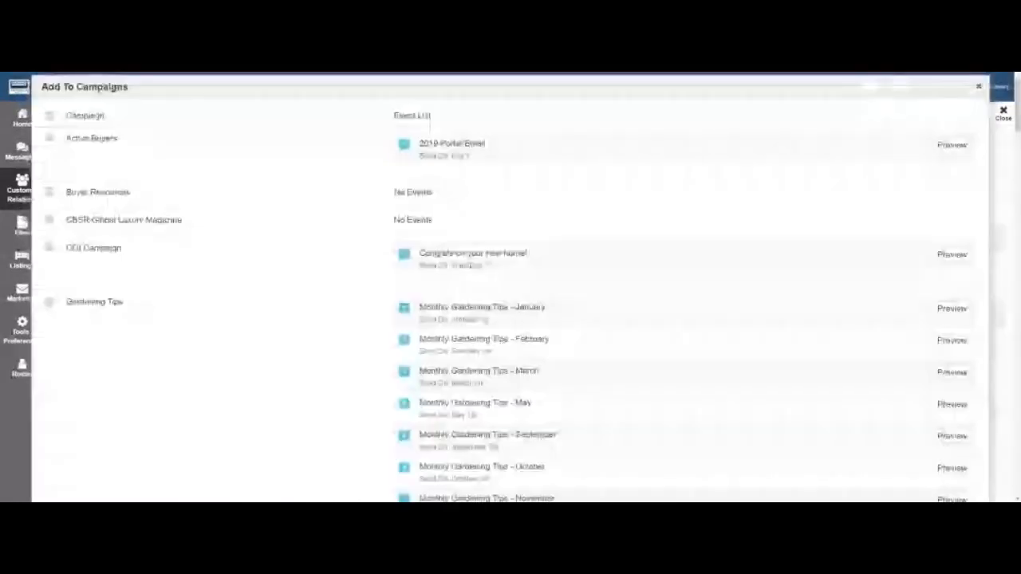
scroll(511, 287, "down", 10)
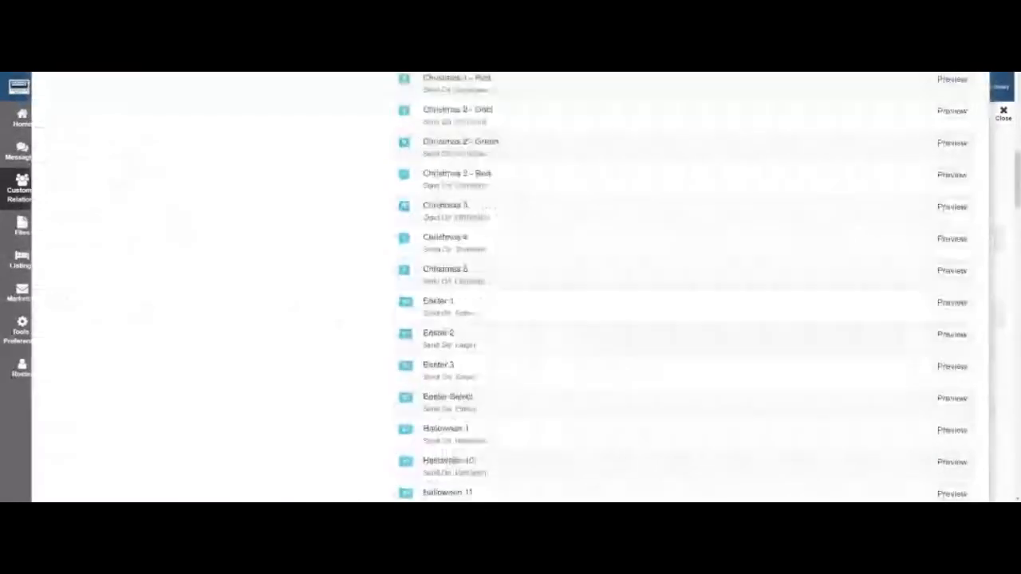
scroll(686, 287, "down", 10)
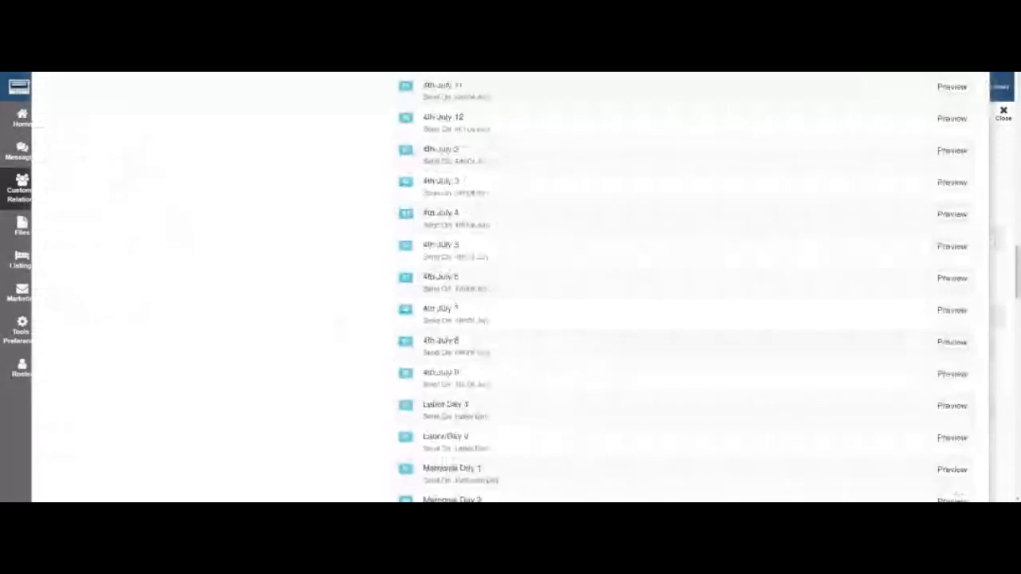
scroll(685, 287, "down", 10)
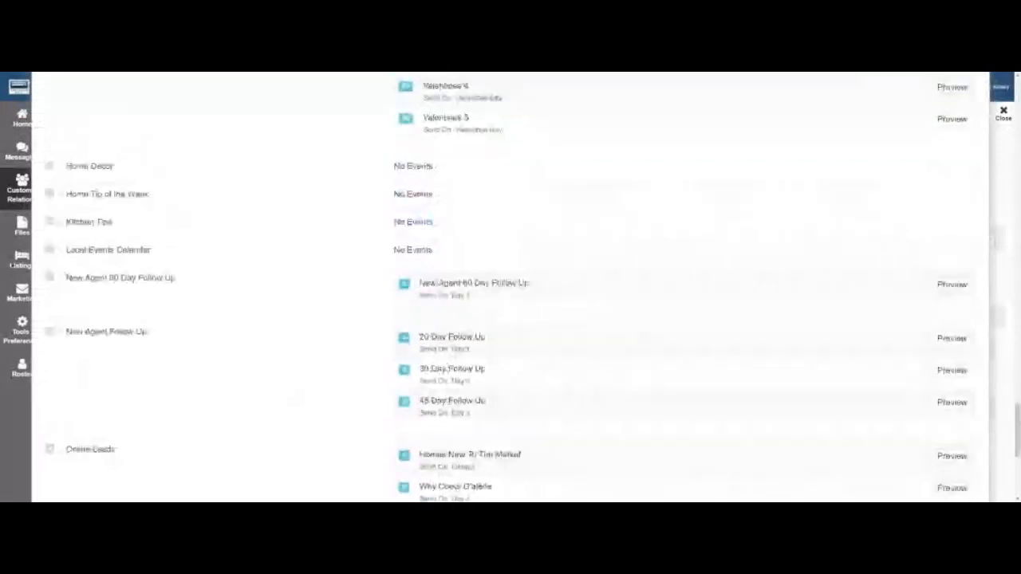
scroll(510, 288, "down", 5)
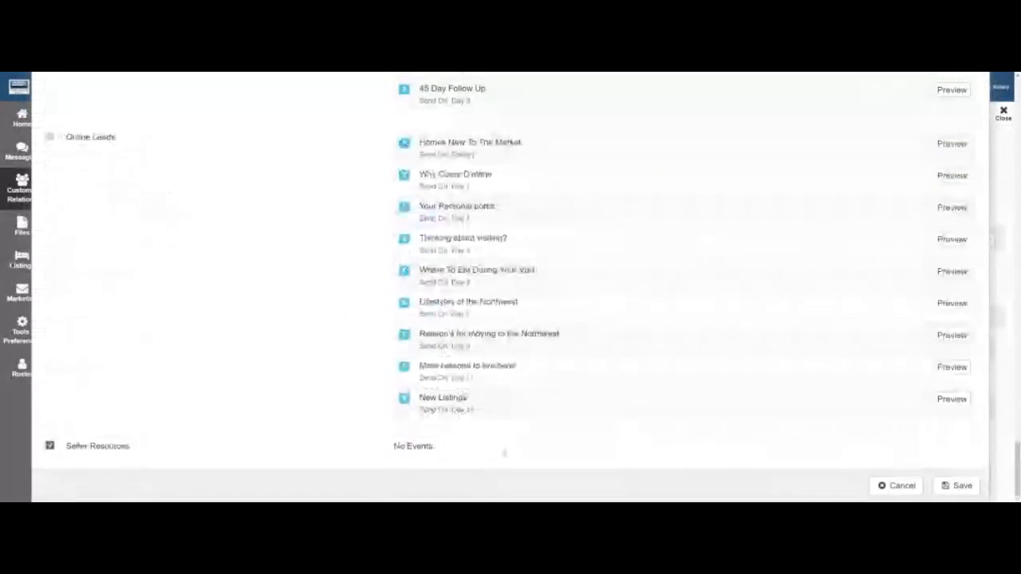
left_click(956, 485)
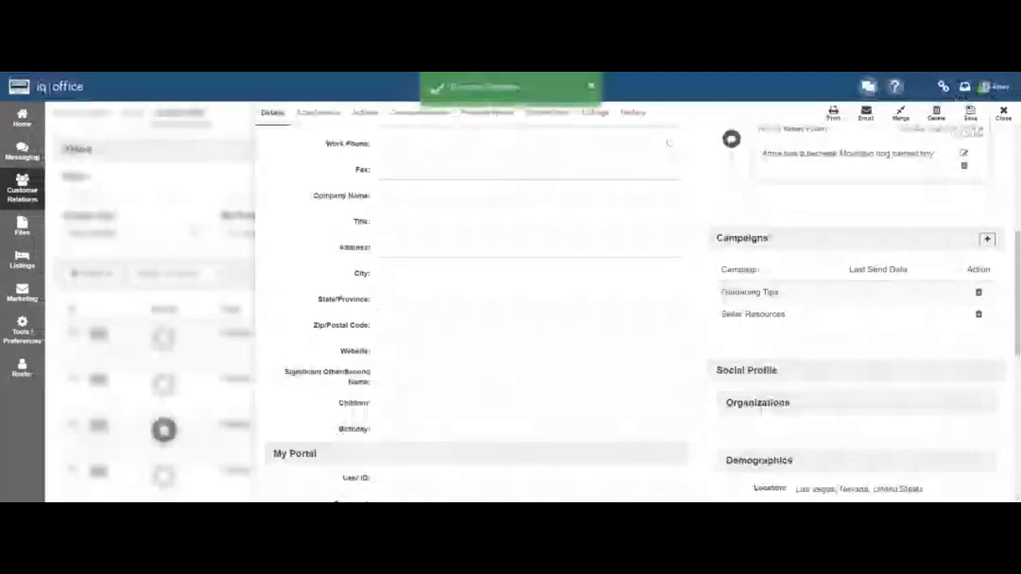
scroll(668, 143, "down", 3)
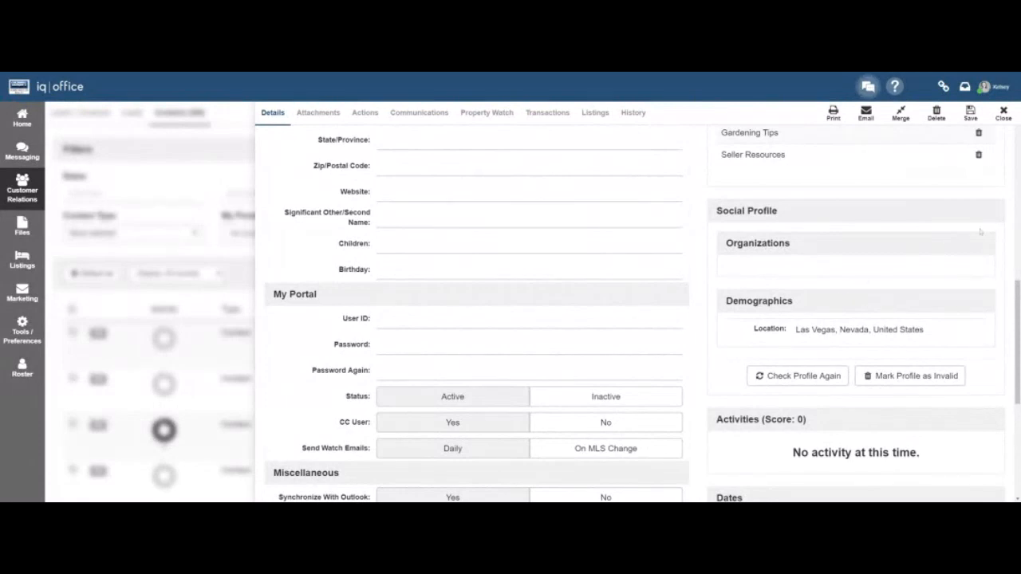
left_click(997, 116)
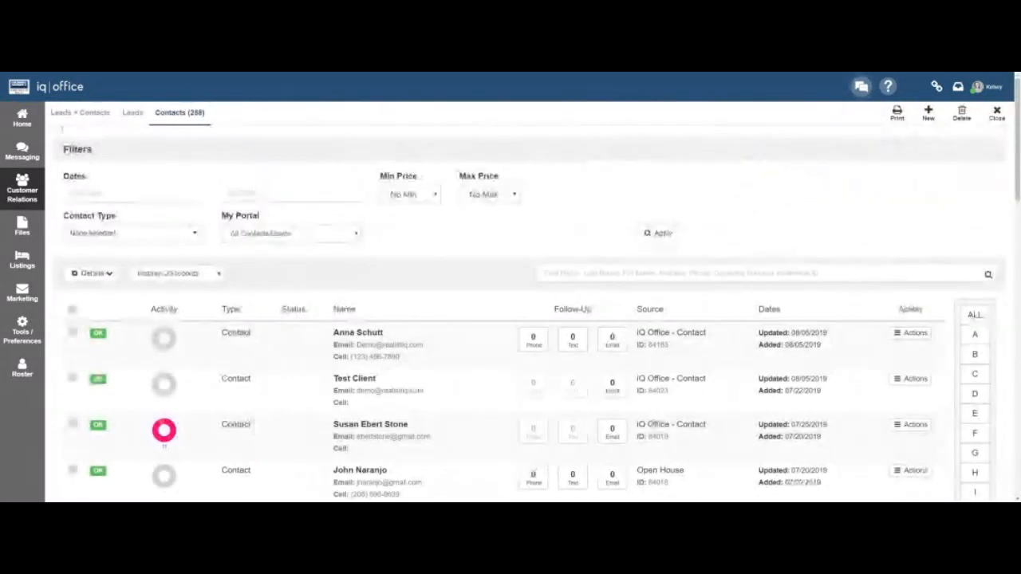
Switch to the Leads list and open the last lead's record.
left_click(130, 115)
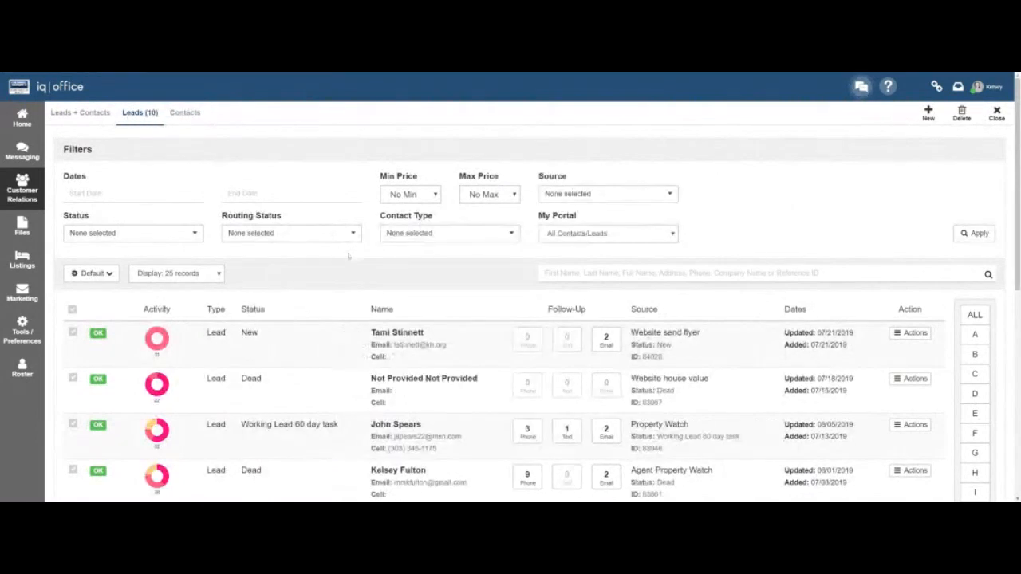
scroll(379, 297, "down", 5)
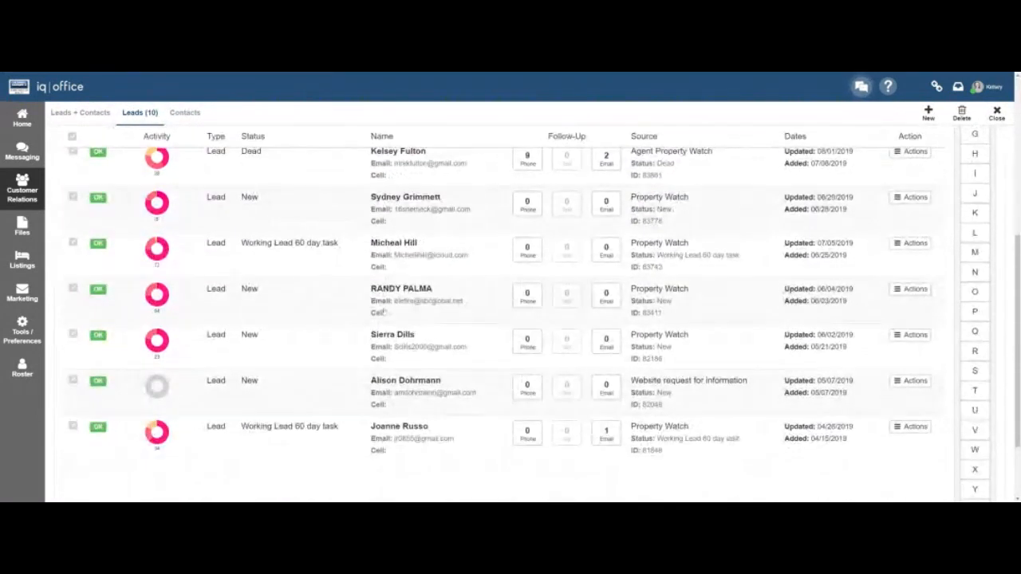
scroll(385, 312, "down", 1)
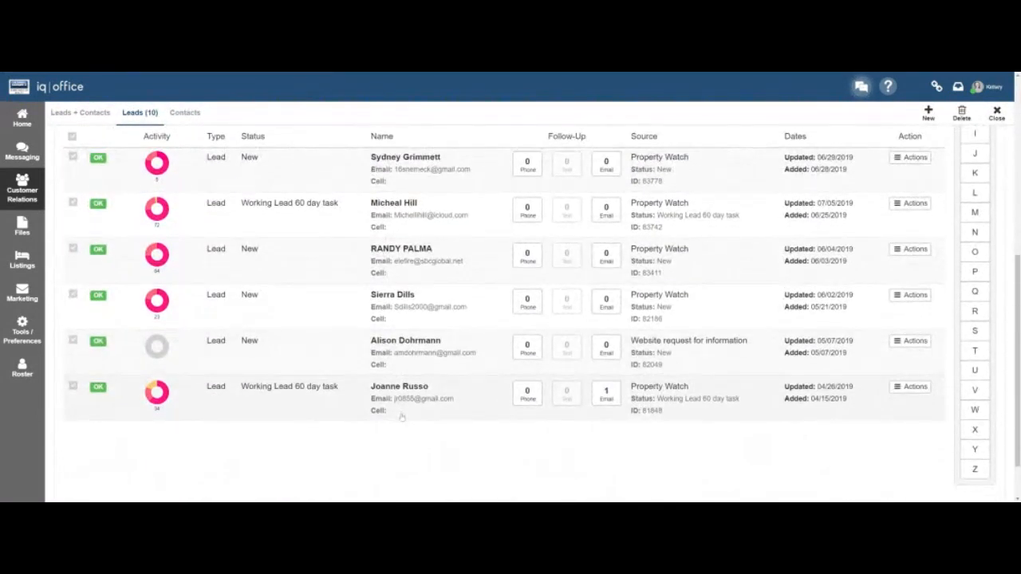
left_click(402, 417)
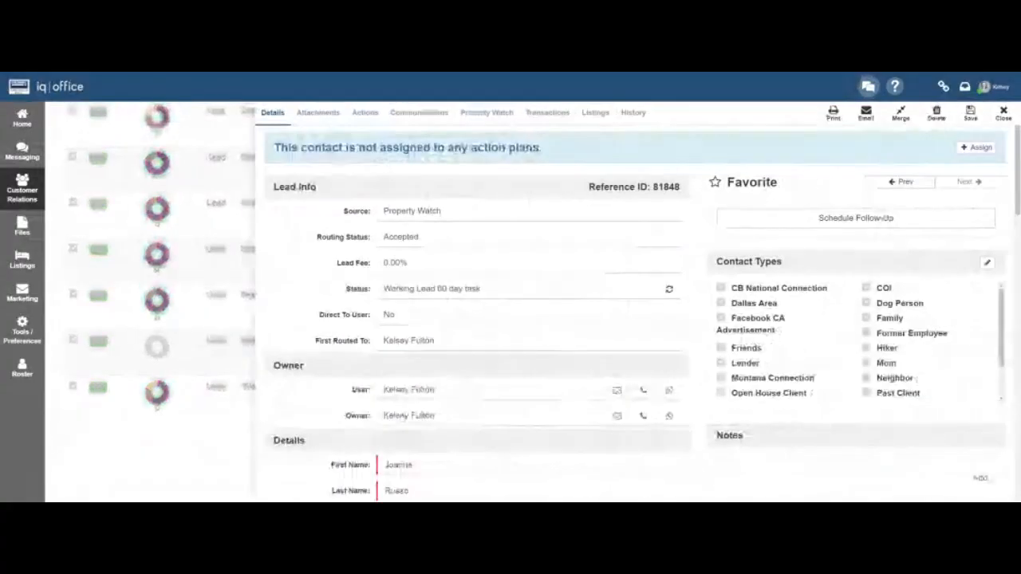
Scroll through the lead's full details, then close the record to return to the list.
scroll(402, 417, "down", 3)
scroll(772, 412, "down", 5)
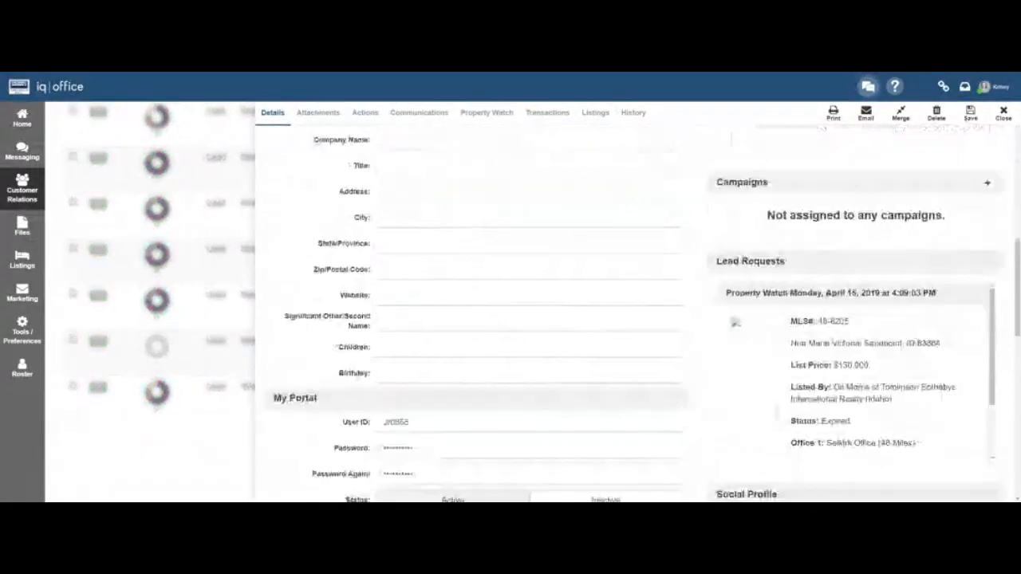
scroll(776, 412, "down", 2)
scroll(775, 412, "down", 4)
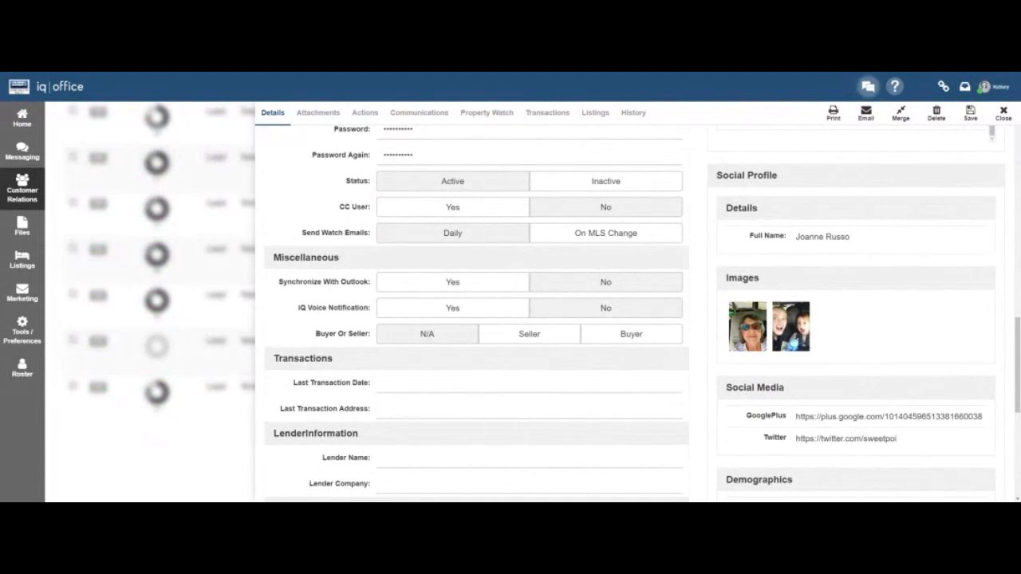
left_click(1002, 114)
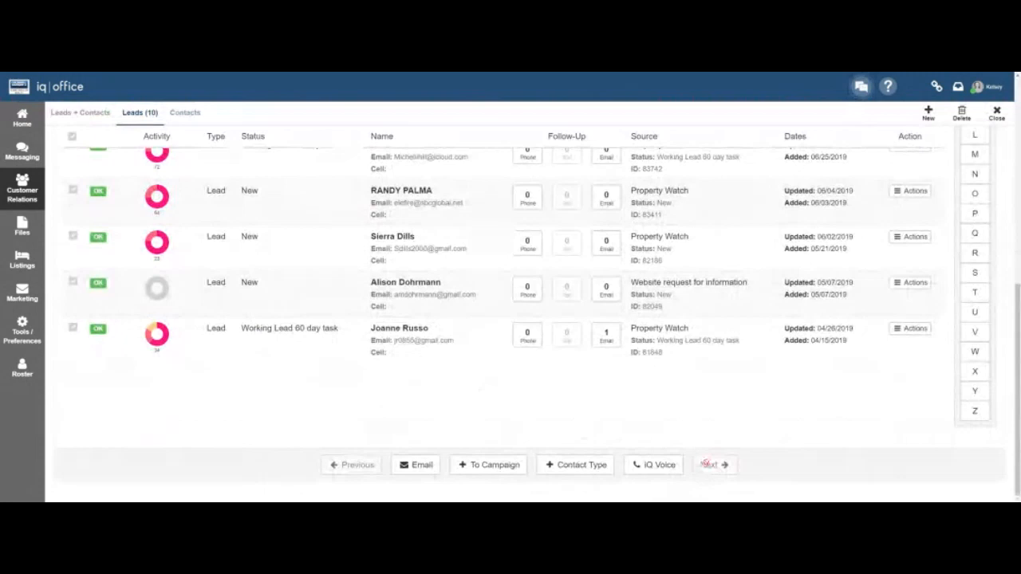
Filter Contacts to the Facebook CA Advertisement type, narrowing 288 contacts to 21.
scroll(706, 464, "up", 3)
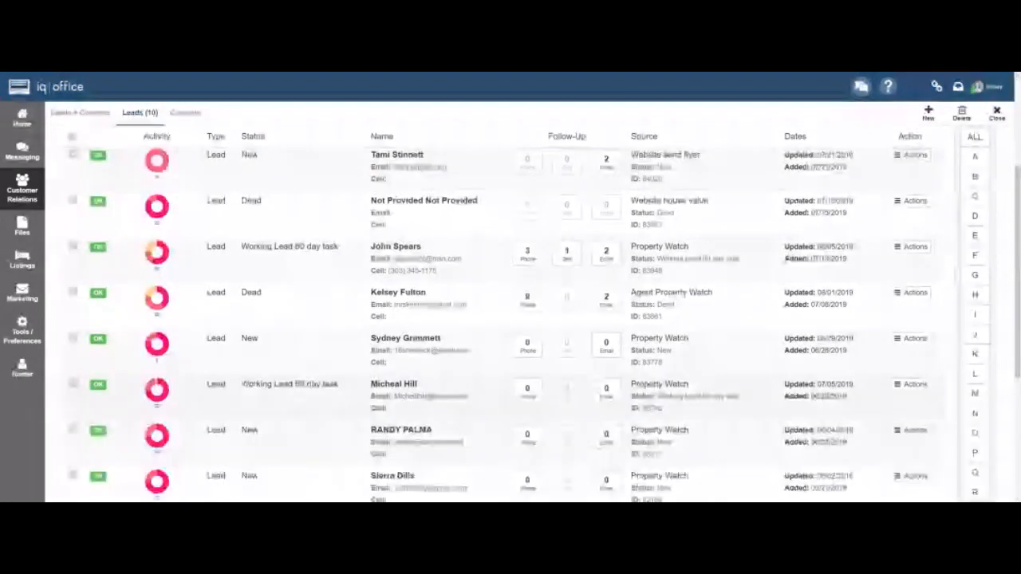
left_click(185, 114)
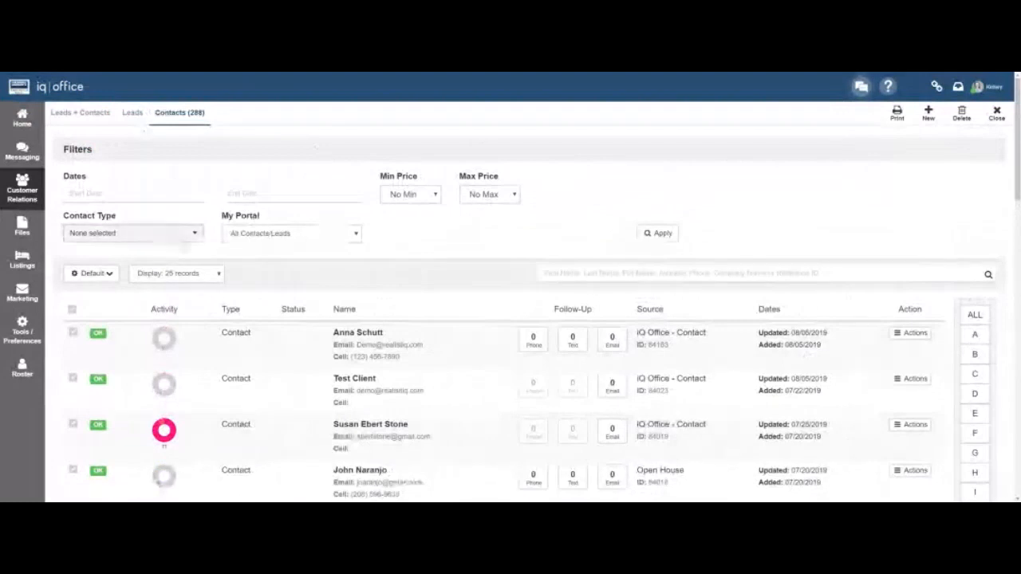
left_click(183, 237)
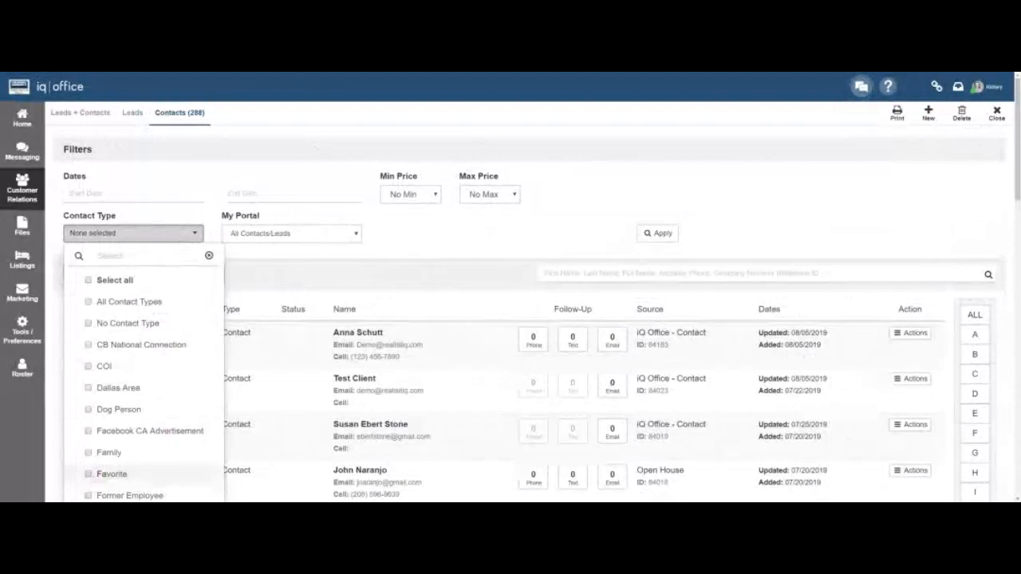
left_click(136, 430)
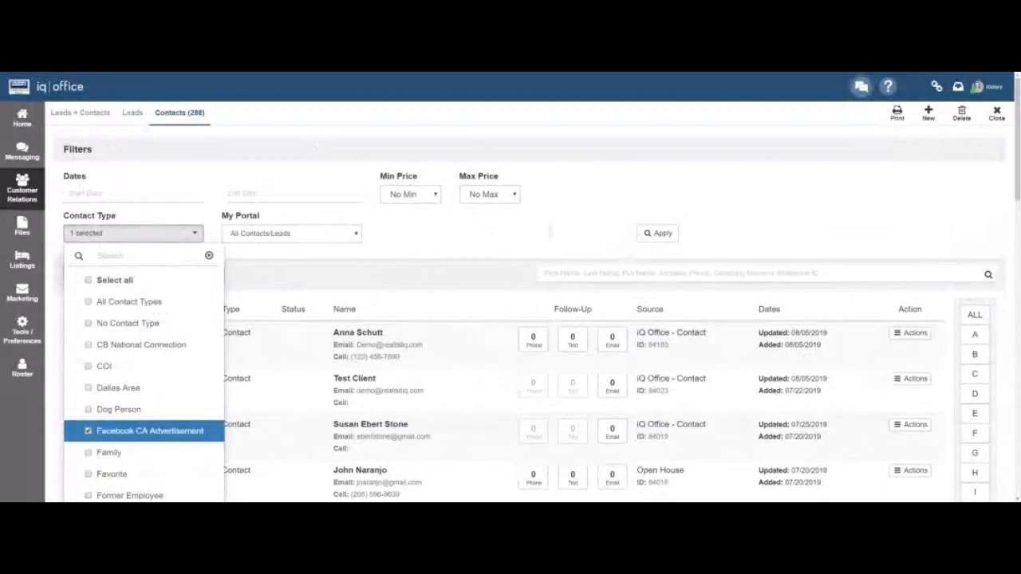
left_click(550, 232)
left_click(661, 234)
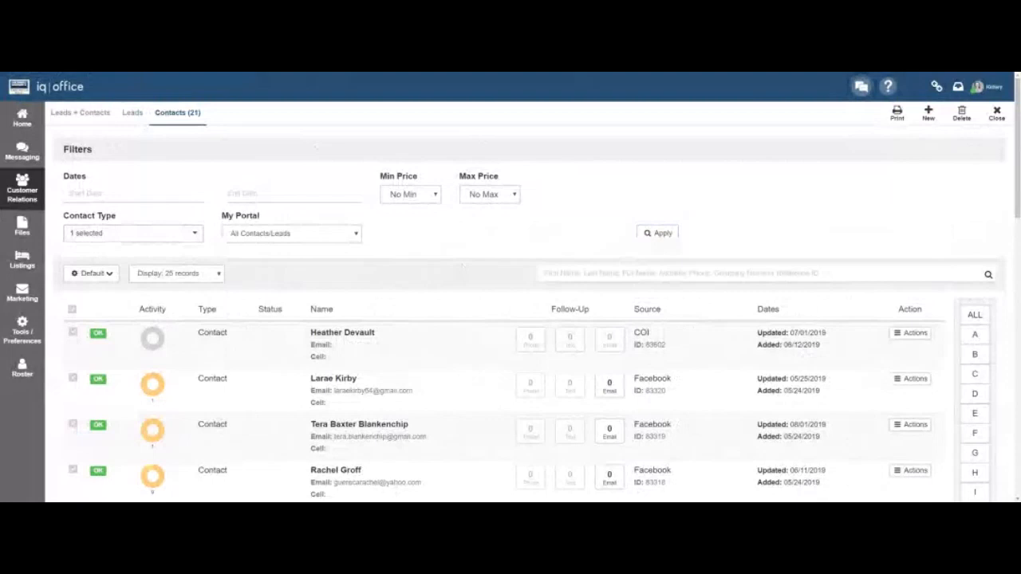
scroll(511, 319, "down", 15)
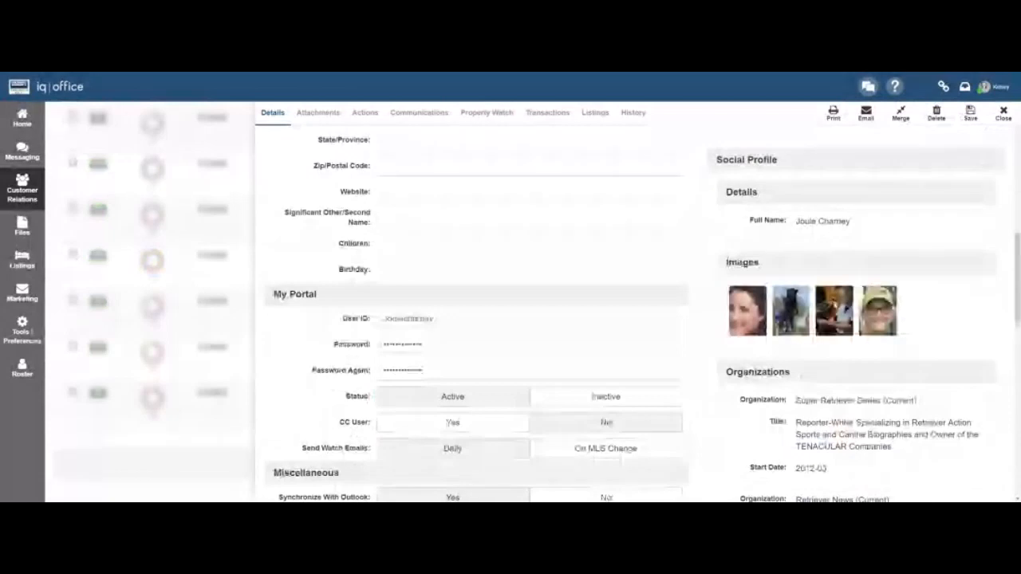
Open a filtered contact's record, review Details and Social Profile, and follow the Facebook link.
scroll(630, 319, "down", 3)
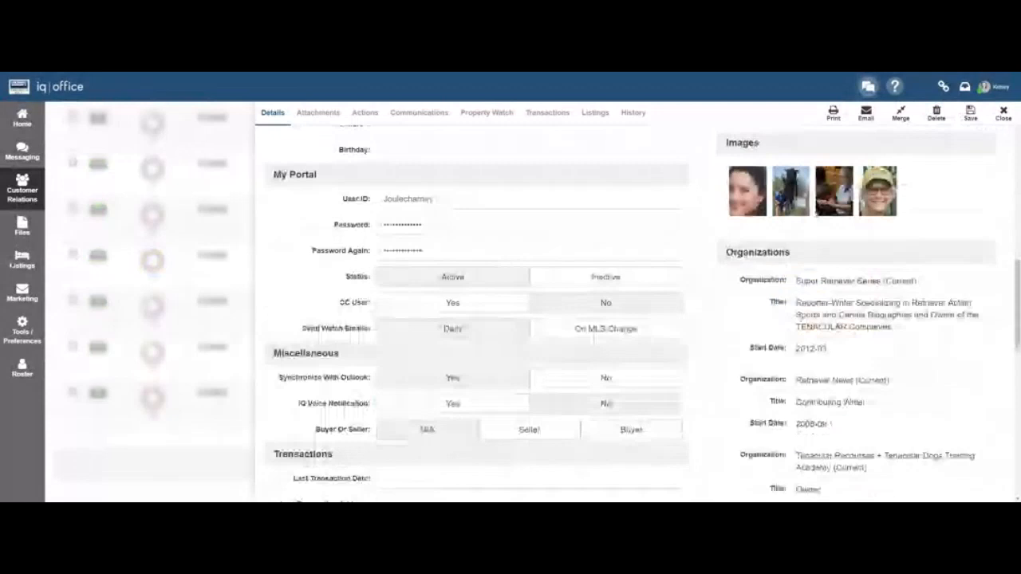
left_click_drag(740, 281, 917, 282)
left_click(917, 281)
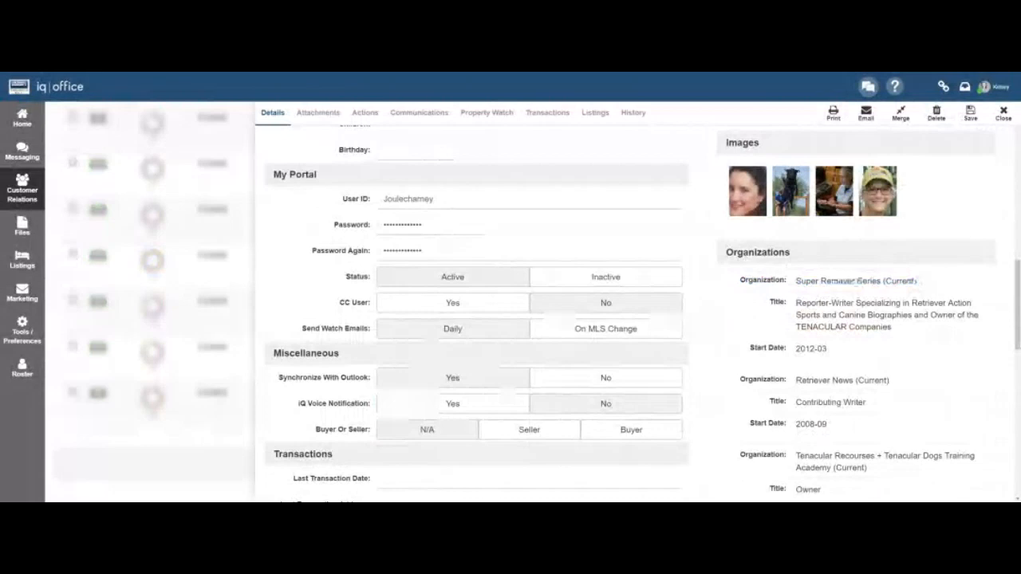
scroll(511, 319, "down", 5)
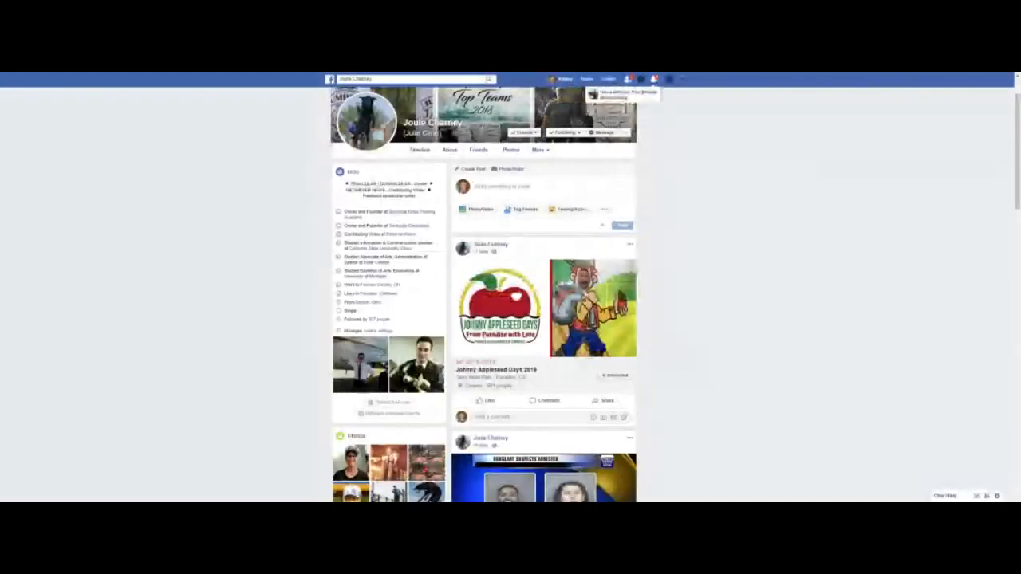
Start a Messenger chat with the contact, scroll back through older messages, then select all contact types.
left_click(601, 133)
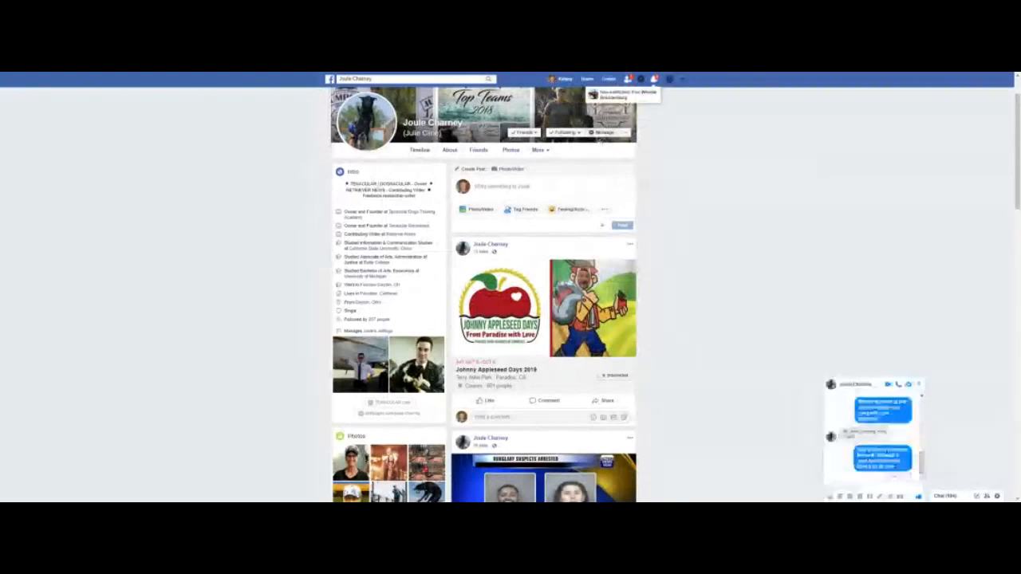
mouse_move(921, 464)
left_mouse_down()
mouse_move(922, 408)
mouse_move(922, 464)
left_mouse_up()
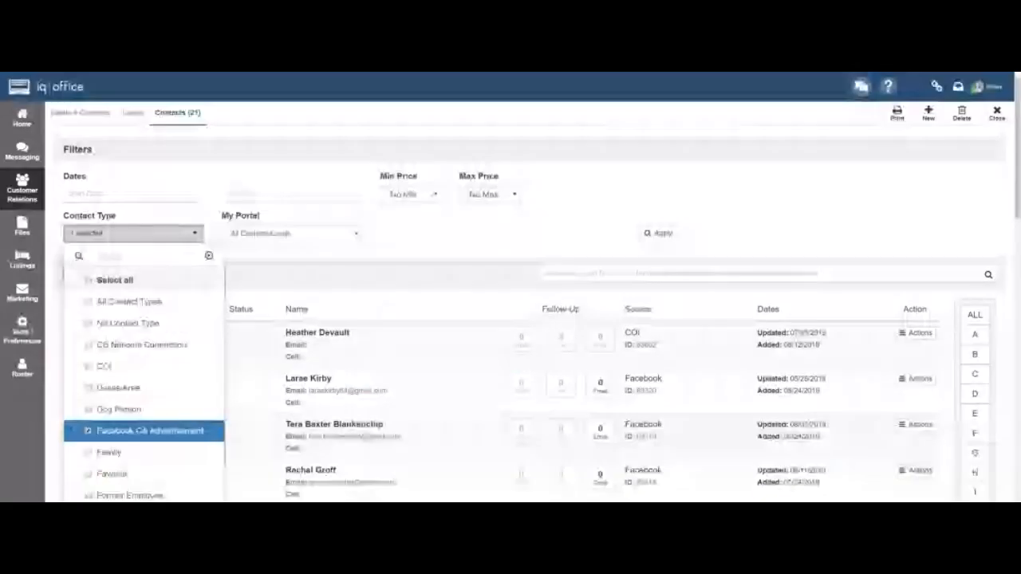
left_click(127, 276)
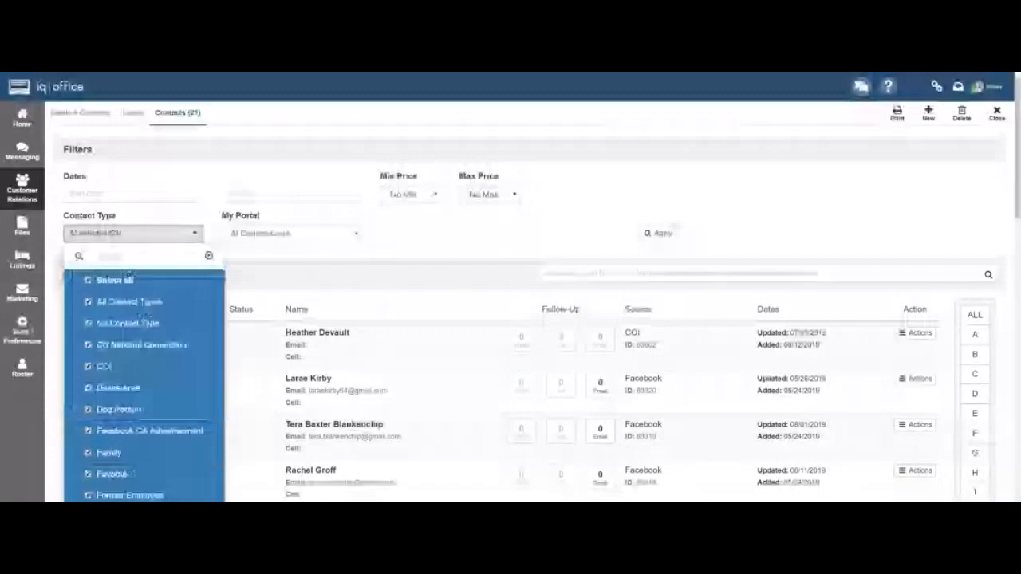
Apply the all-types filter to show all 288 contacts and open the first contact's record.
left_click(657, 233)
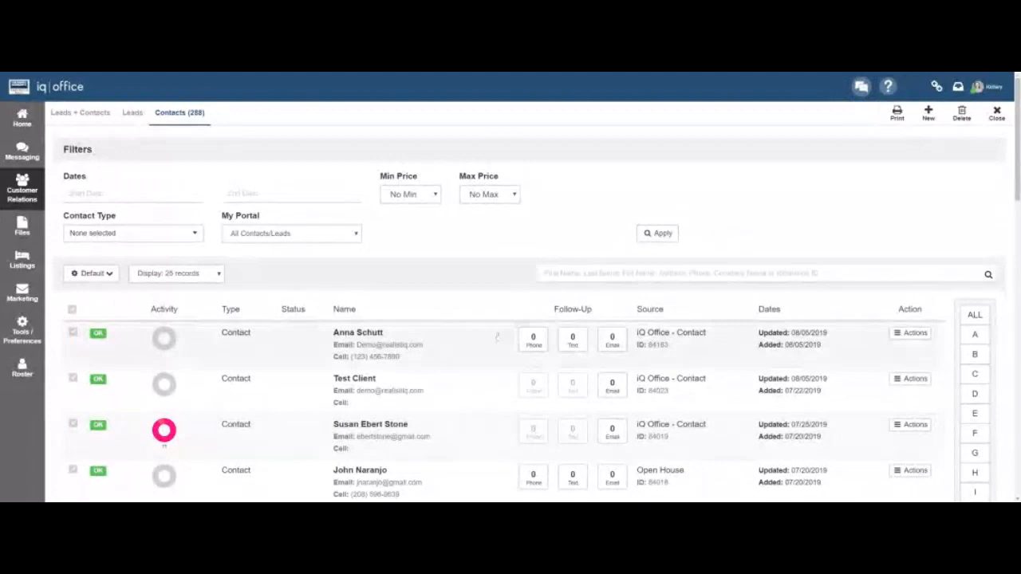
left_click(496, 337)
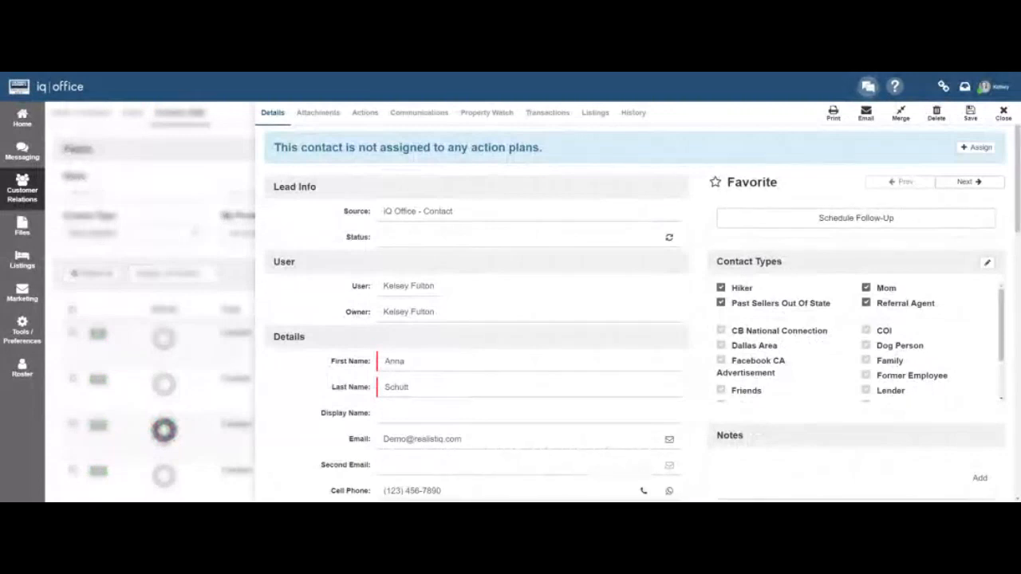
scroll(857, 343, "down", 1)
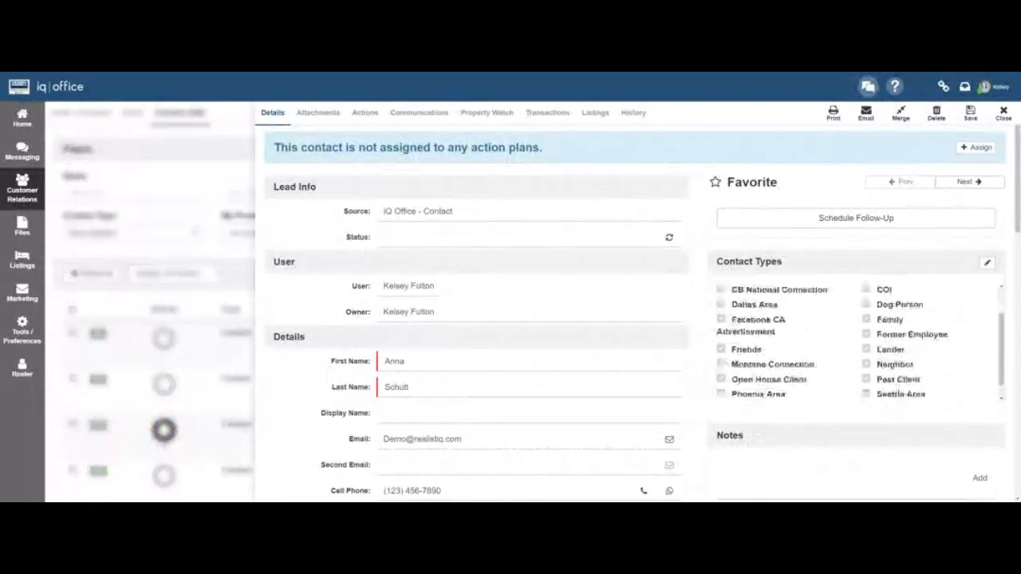
scroll(630, 311, "down", 6)
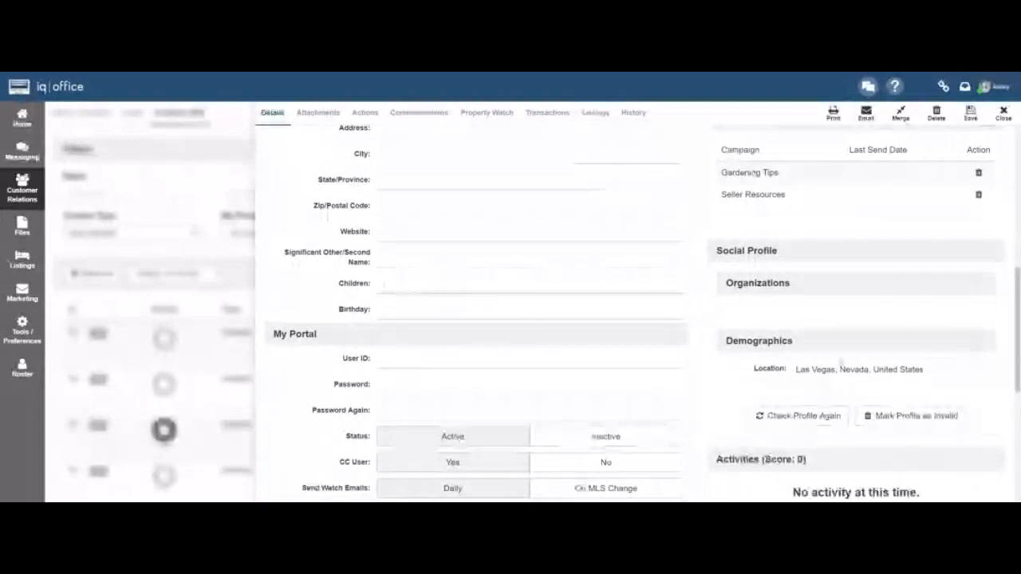
scroll(479, 318, "down", 3)
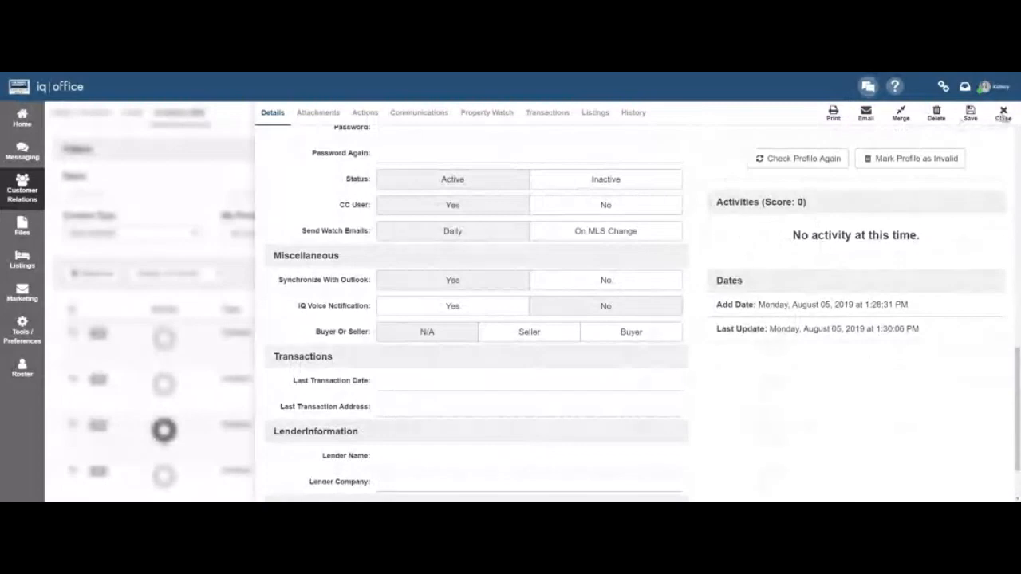
Open the third contact's record and view details of its 10 Website Searches.
left_click(1003, 113)
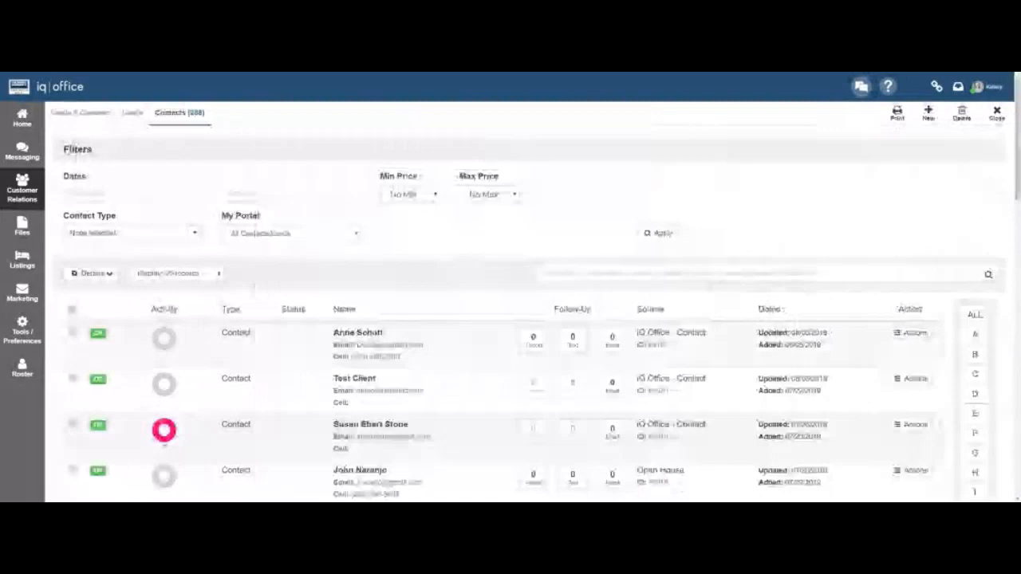
left_click(164, 431)
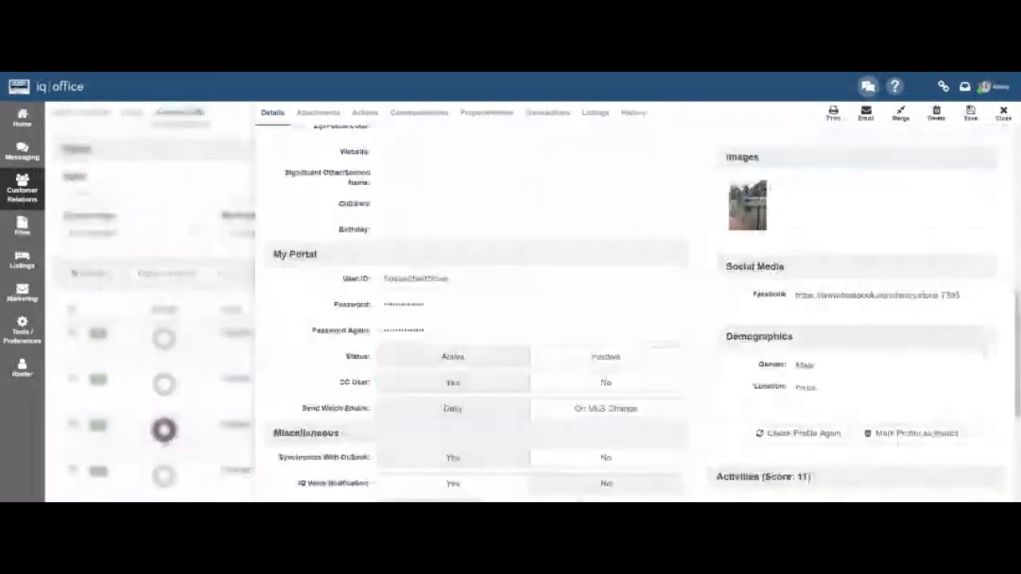
scroll(511, 319, "down", 3)
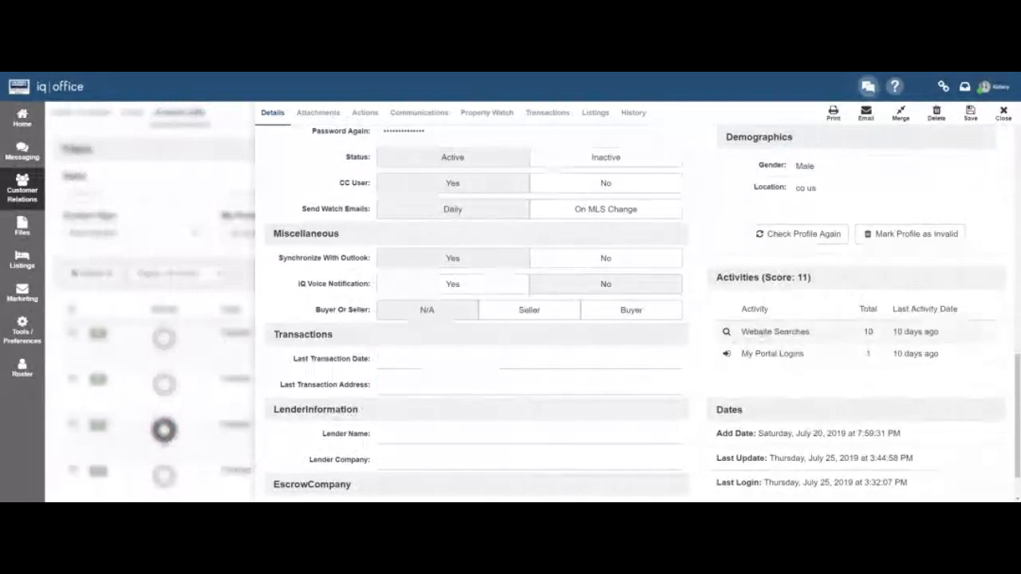
left_click(761, 333)
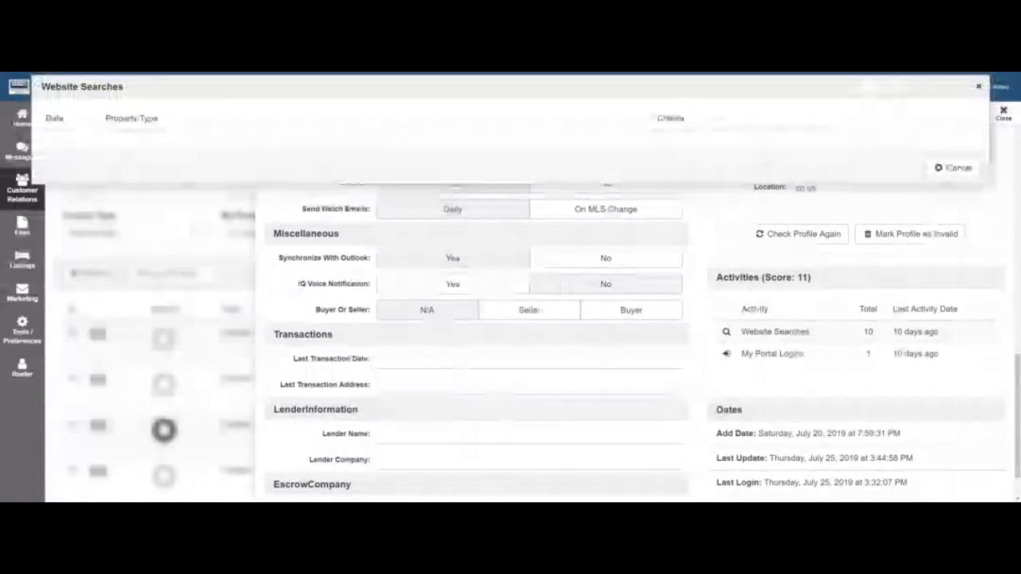
left_click(953, 167)
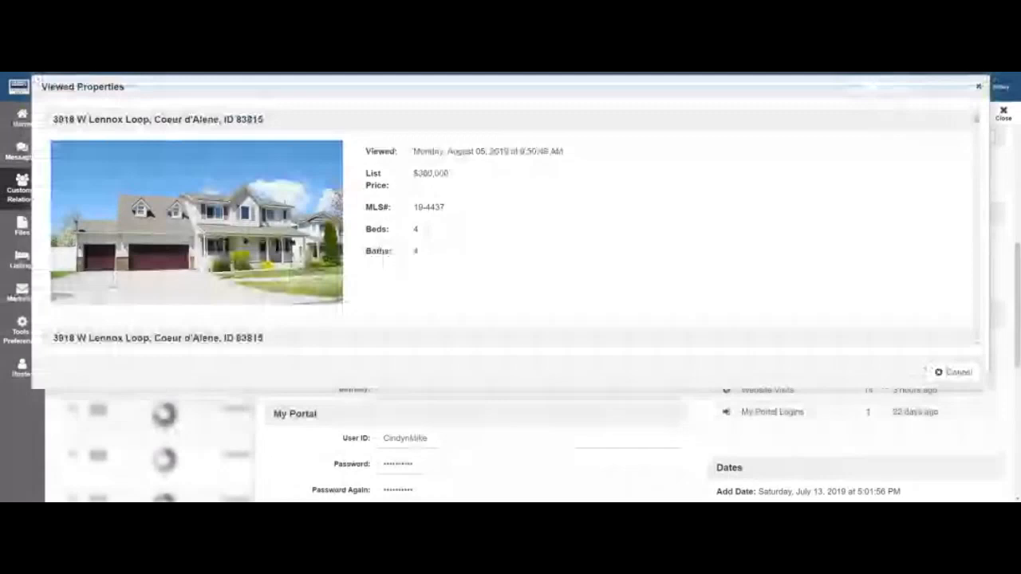
scroll(510, 231, "down", 3)
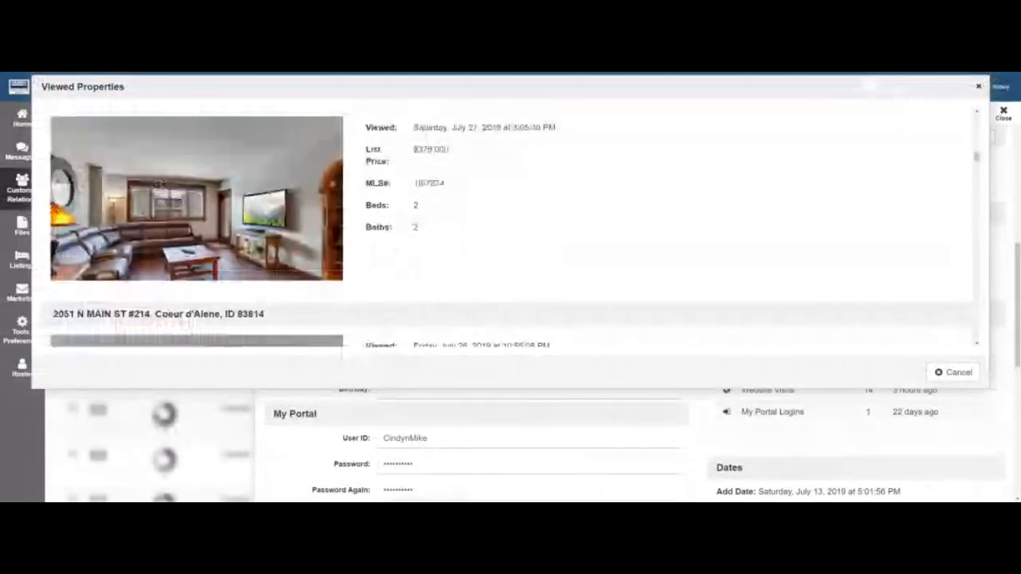
scroll(510, 231, "down", 3)
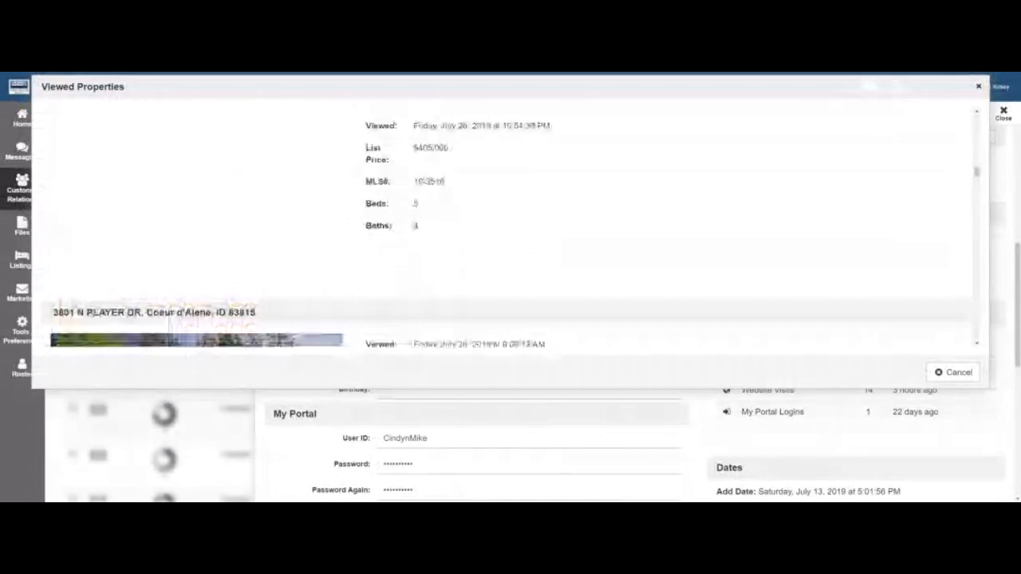
scroll(510, 231, "down", 6)
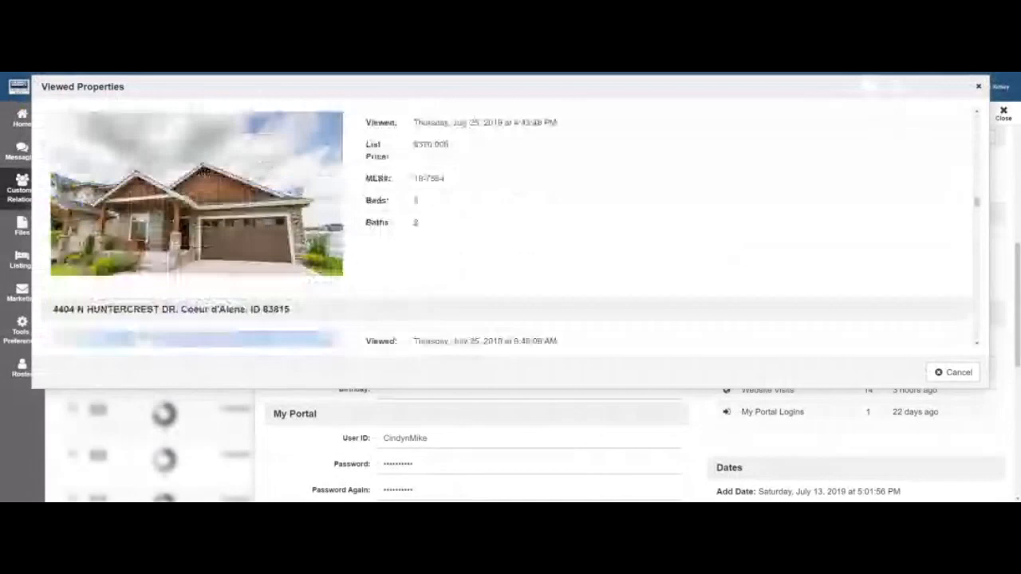
Close Viewed Properties, cancel the My Portal account dialog, and scroll the contact's details down to My Portal.
left_click(978, 86)
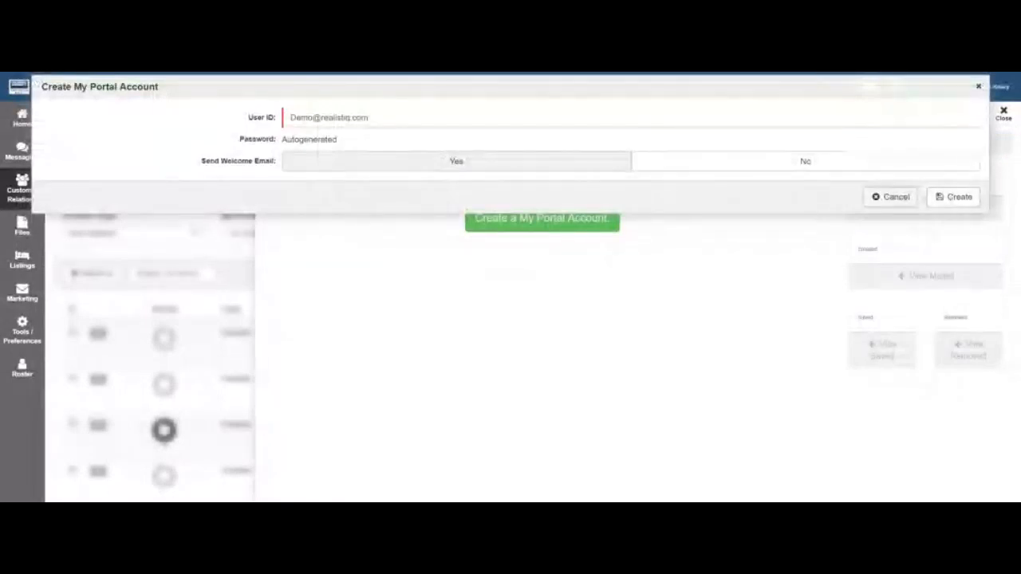
left_click(890, 197)
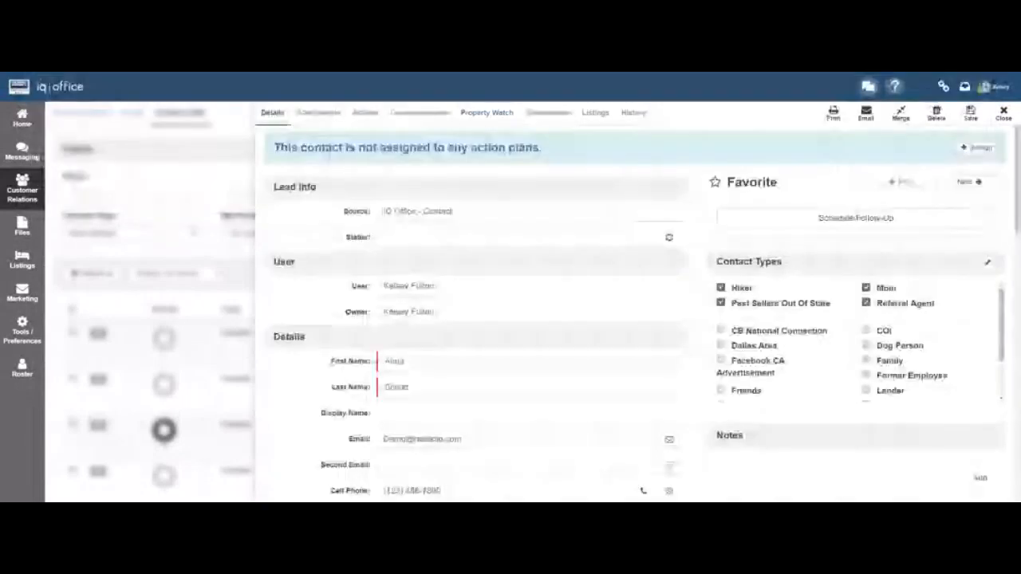
scroll(857, 342, "down", 2)
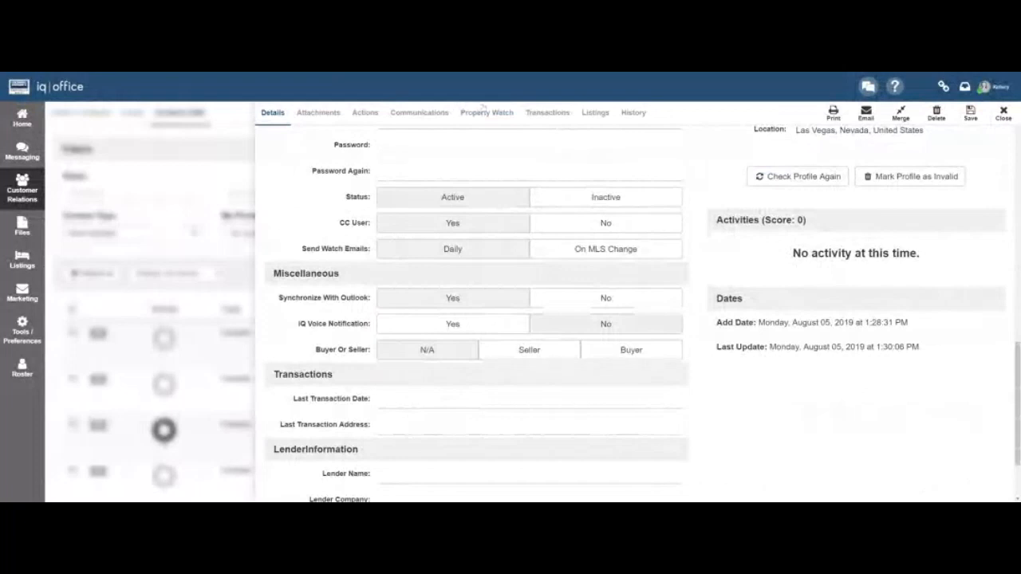
Open the contact's Property Watch page and dismiss the My Portal account popup.
left_click(484, 112)
left_click(543, 218)
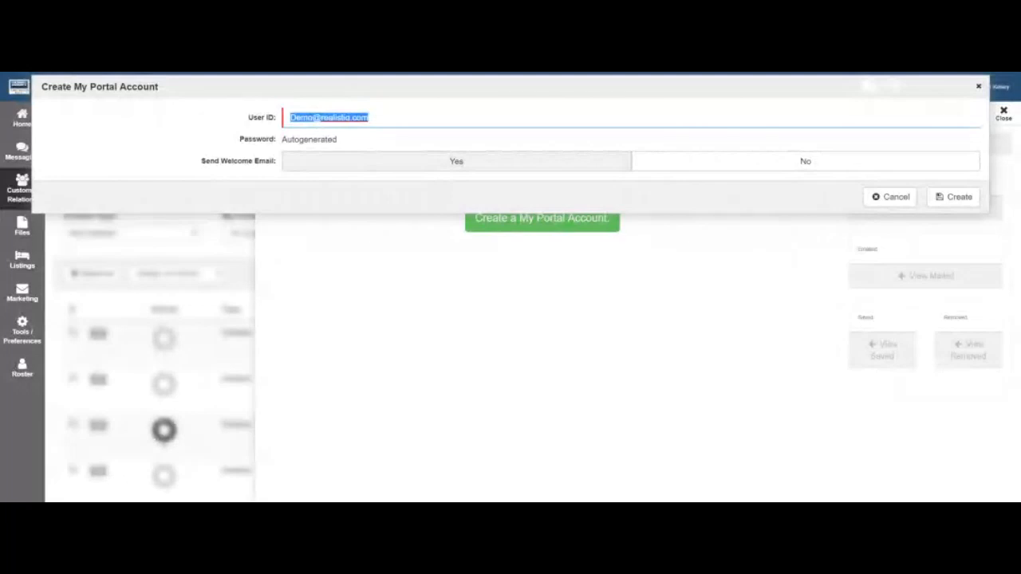
key("Escape")
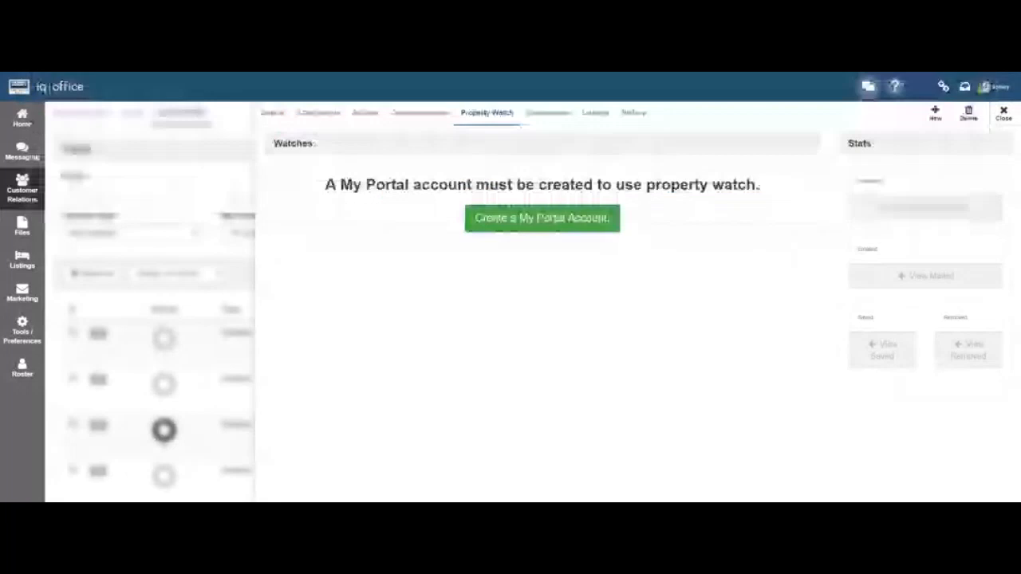
Review the contact's Details form, then return to the Property Watch page.
left_click(269, 113)
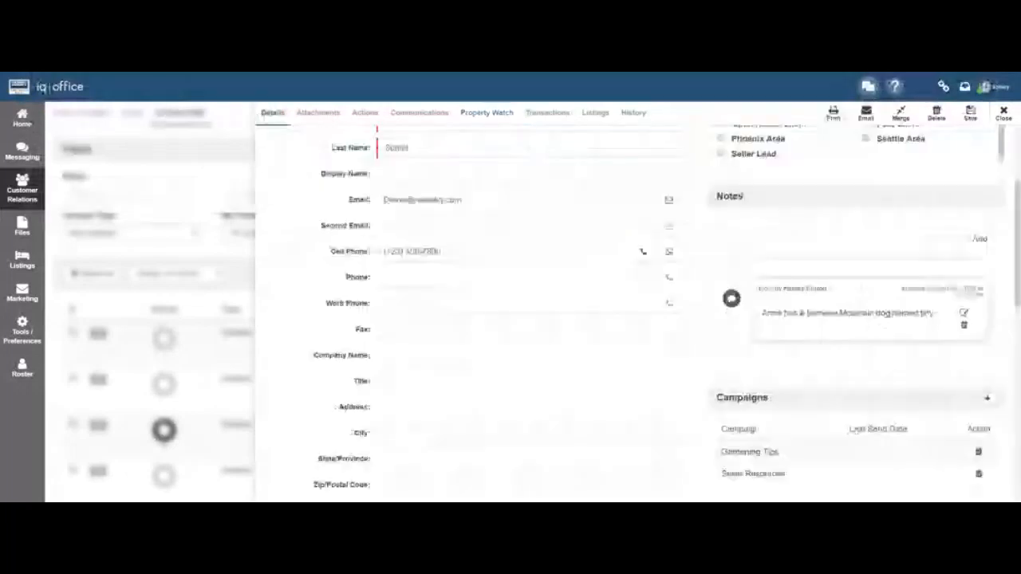
scroll(470, 319, "down", 3)
scroll(471, 319, "down", 1)
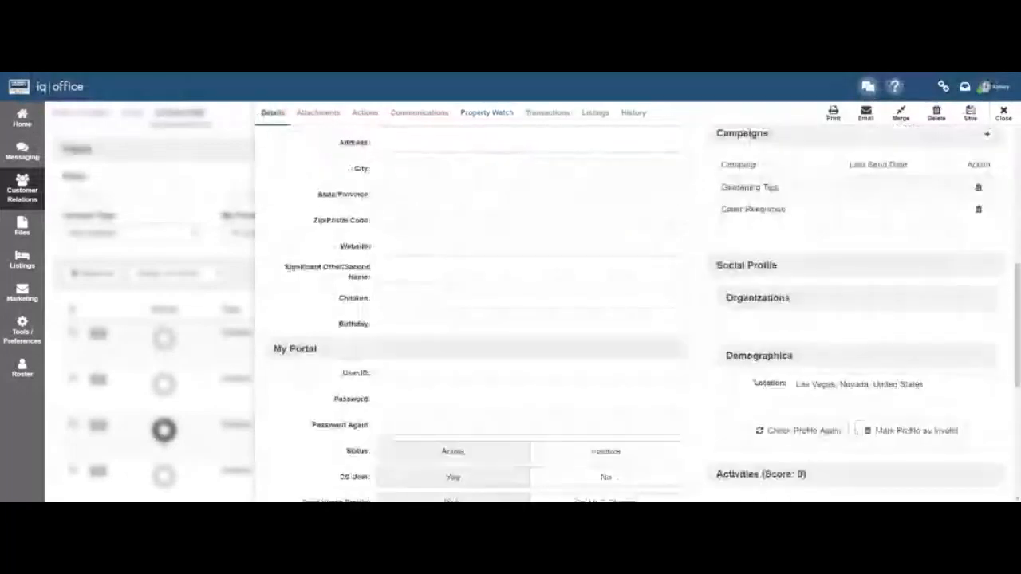
scroll(470, 319, "down", 3)
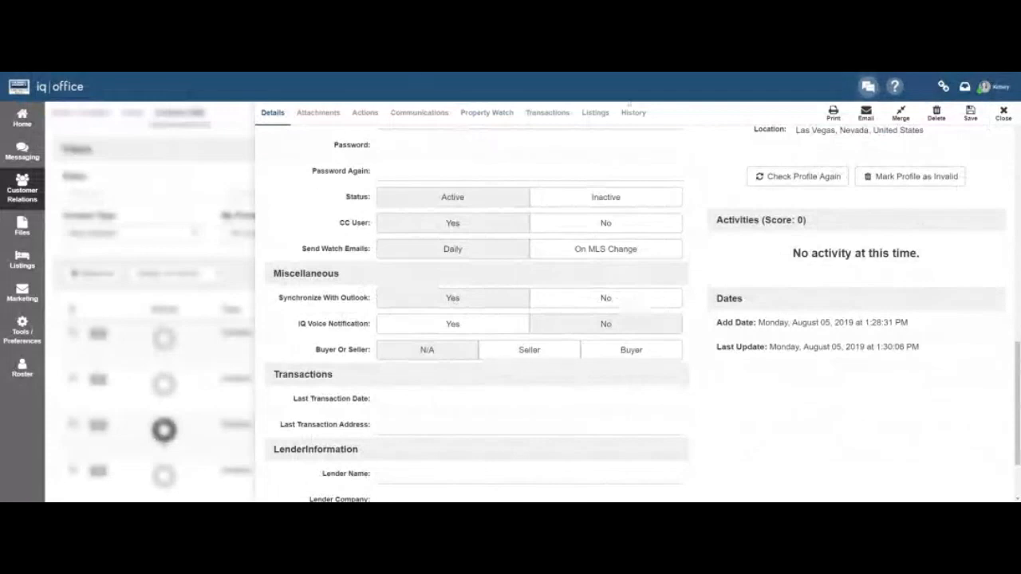
left_click(487, 116)
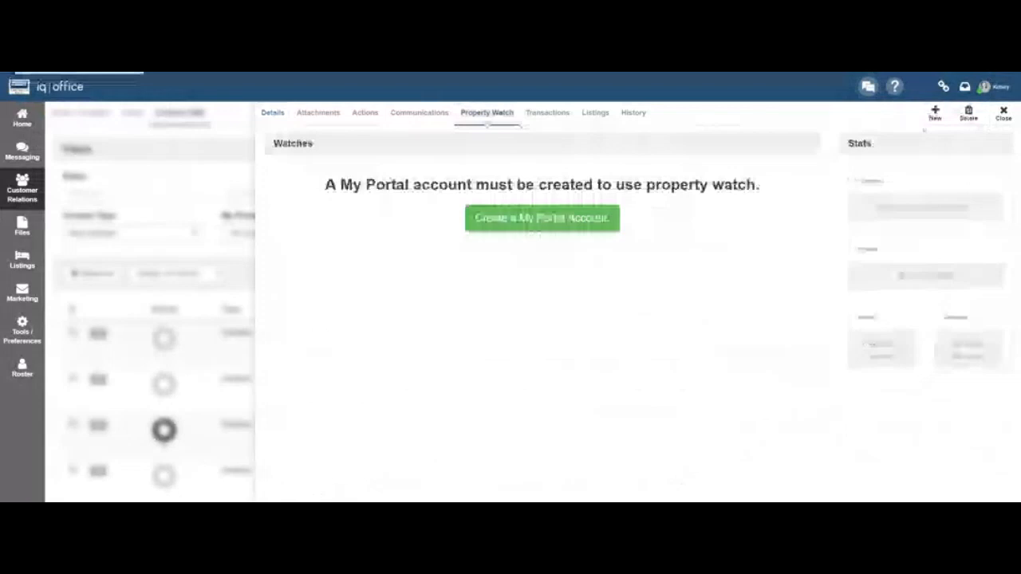
Show the 1 to 3 BR Condos watch with 106 matched properties full screen, then close the panel.
left_click(542, 218)
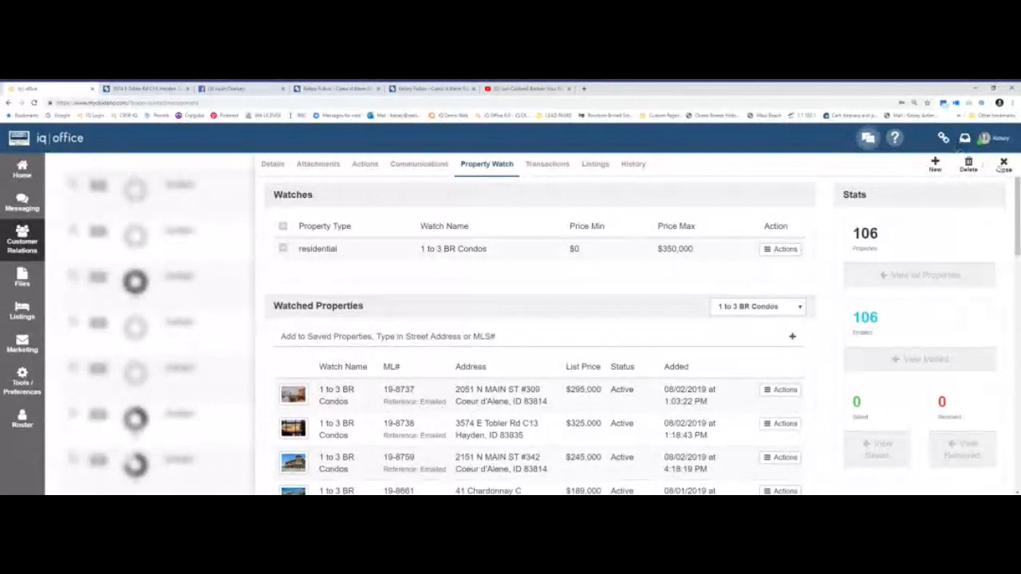
key("F11")
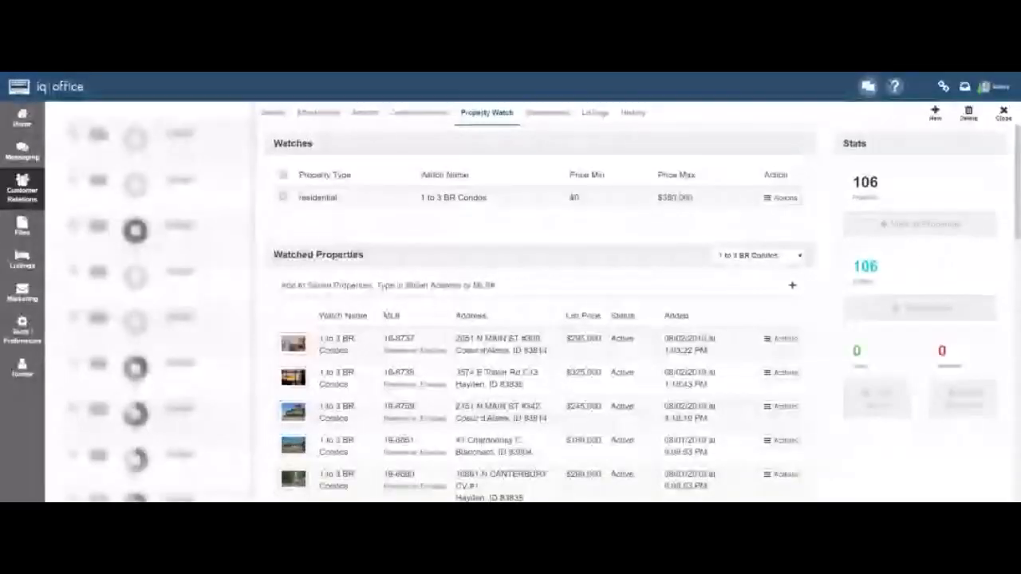
left_click(1003, 111)
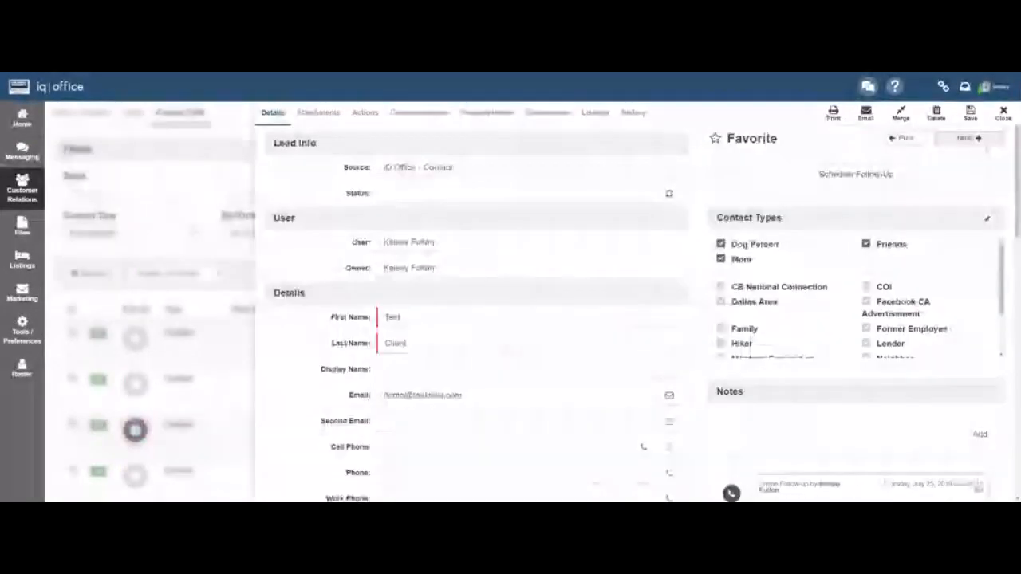
Go to the previous contact, highlight that no action plans are assigned, and list plans to assign.
left_click(903, 140)
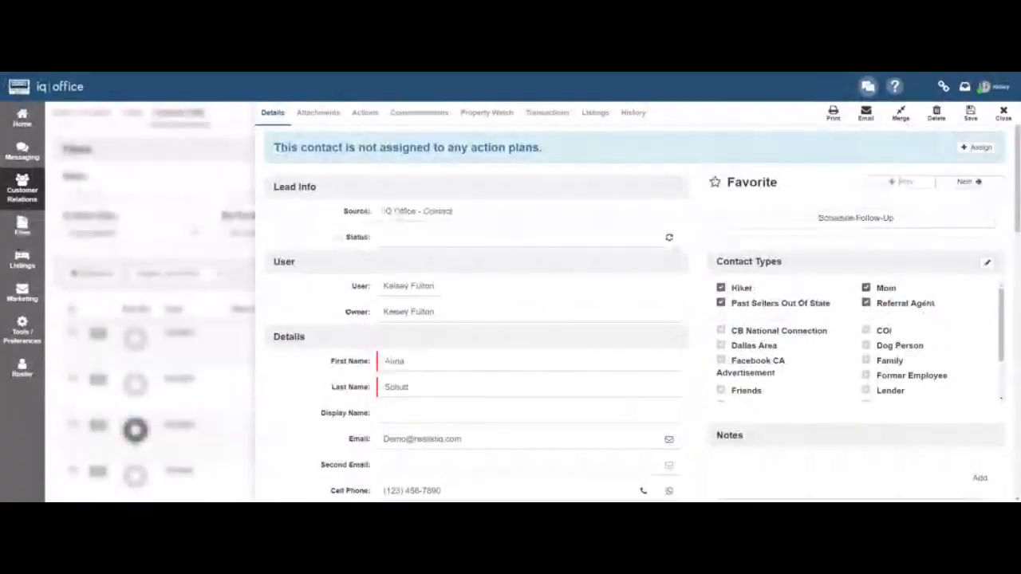
left_click_drag(273, 147, 543, 149)
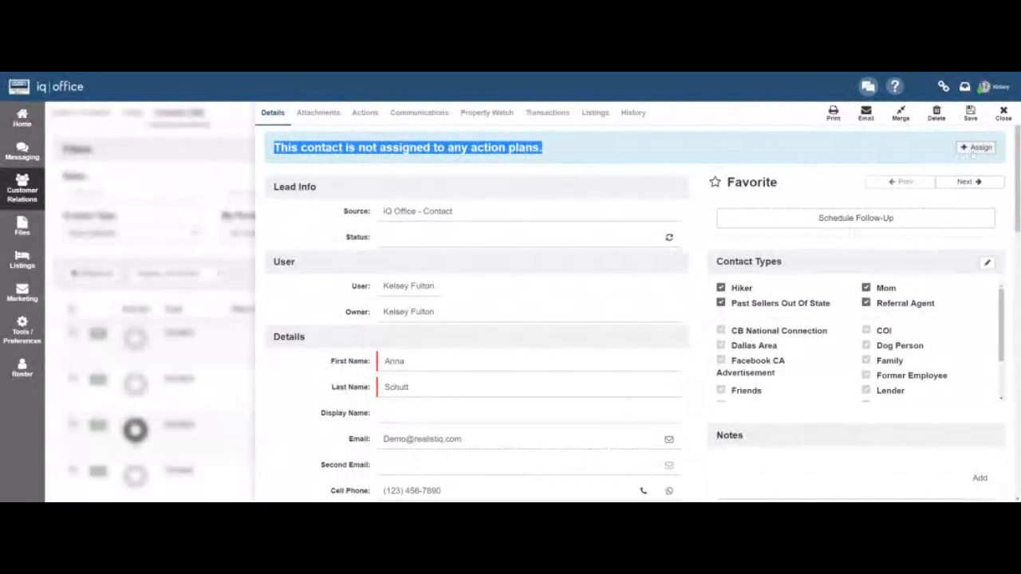
left_click(974, 149)
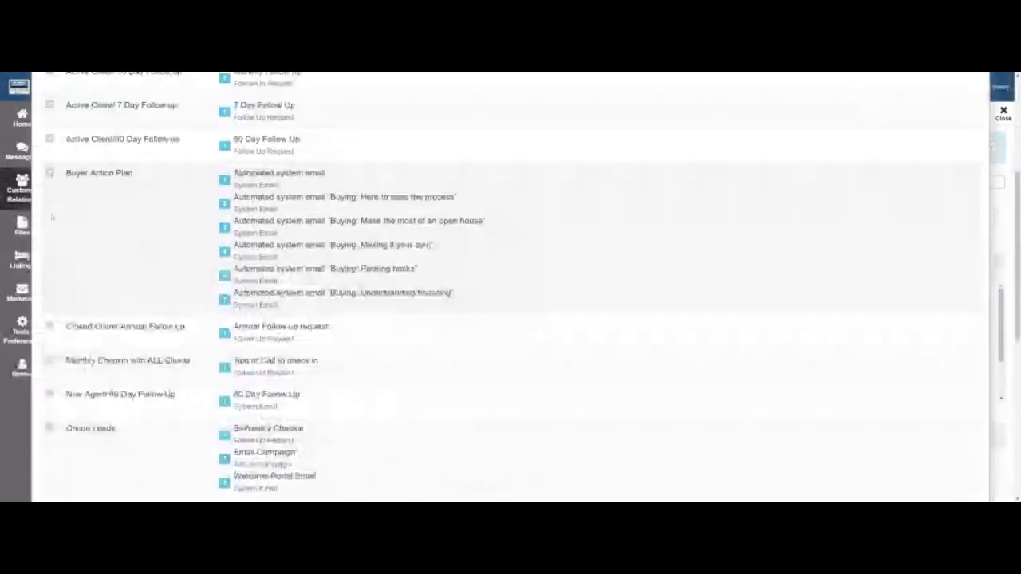
Tick the Open House Potential action plan and save the assignment.
scroll(510, 287, "down", 2)
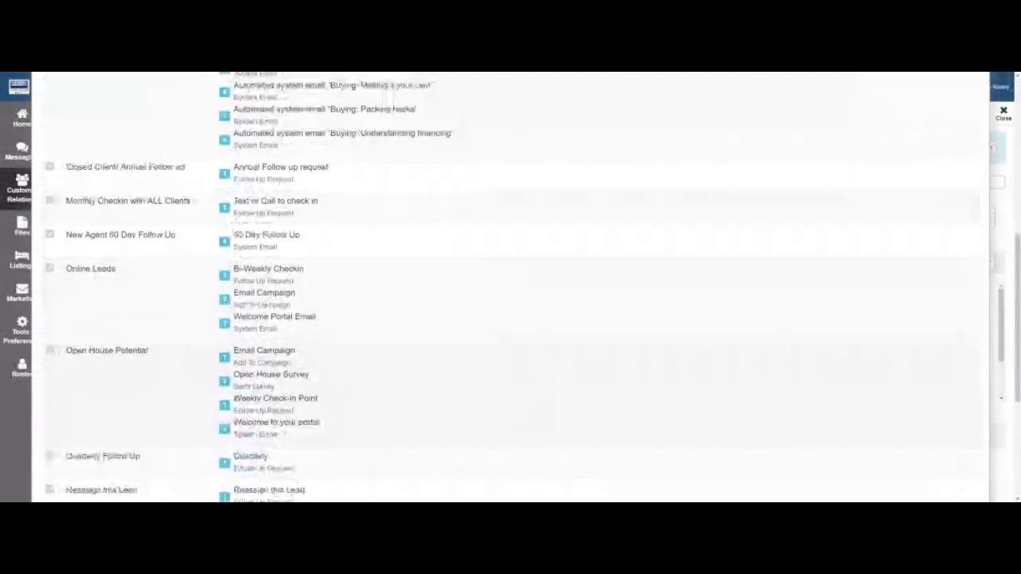
left_click(50, 351)
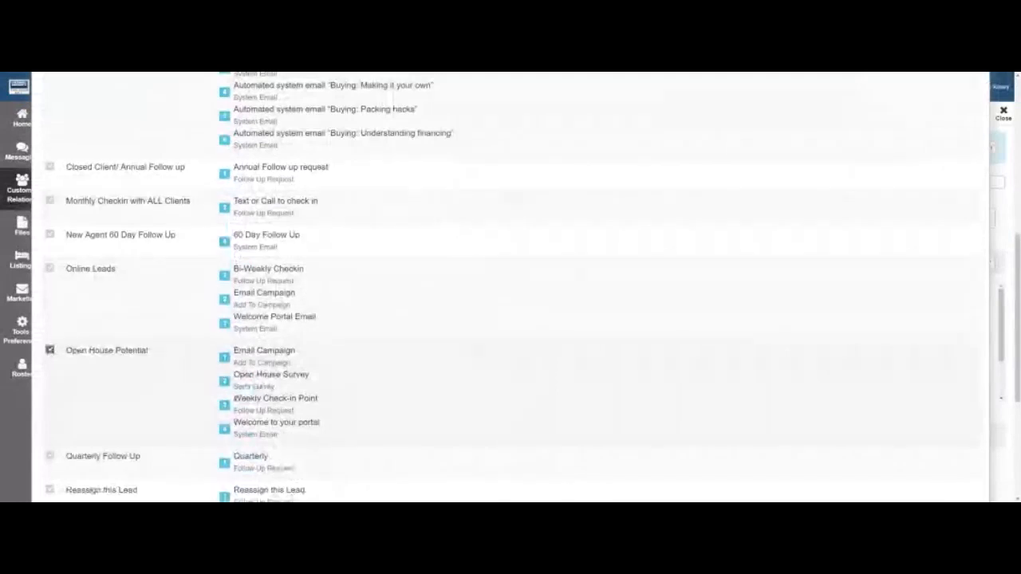
scroll(511, 287, "down", 3)
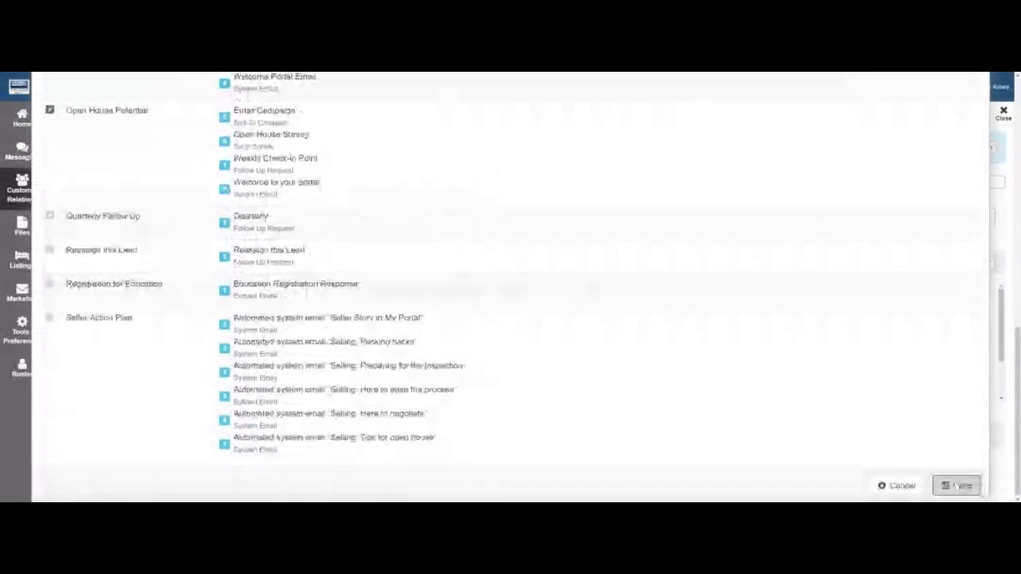
left_click(955, 485)
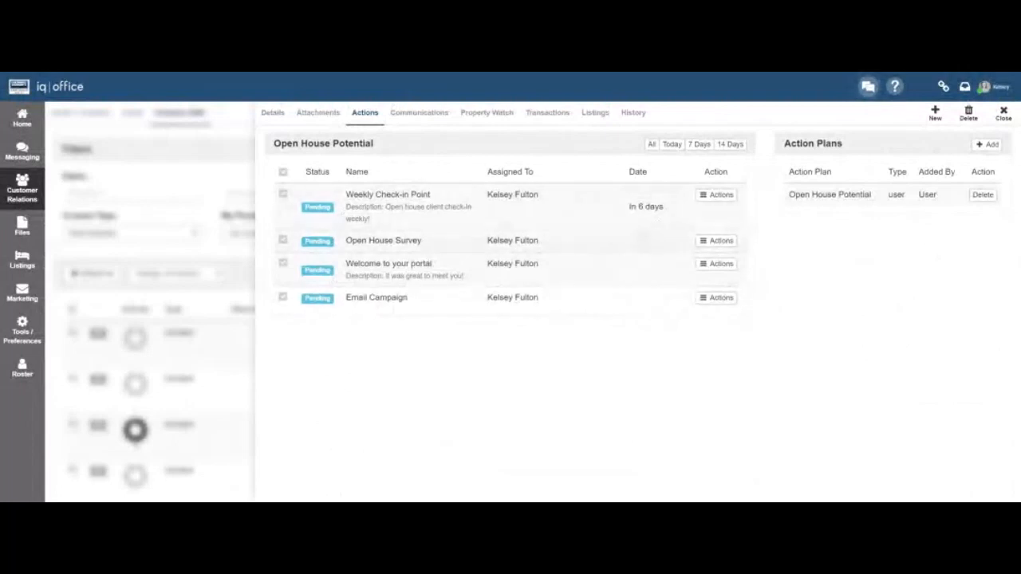
Close the contact record and highlight the Weekly Check-in Point task in the Home To Do list.
left_click(1003, 114)
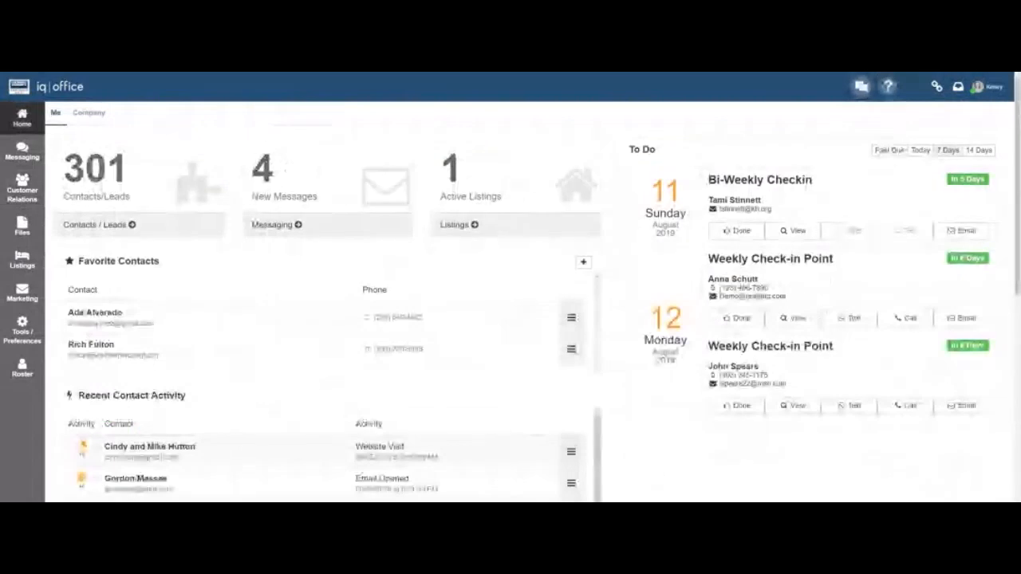
triple_click(752, 259)
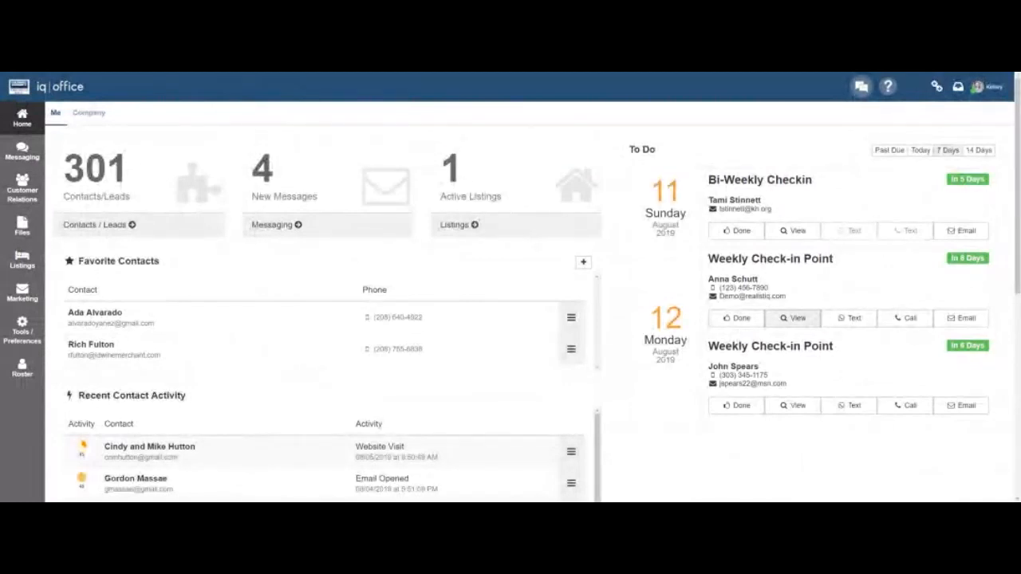
Open the Weekly Check-in Point contact and add a 'Daughter's 17th Birthday call' follow-up due 08/16/2019.
left_click(807, 319)
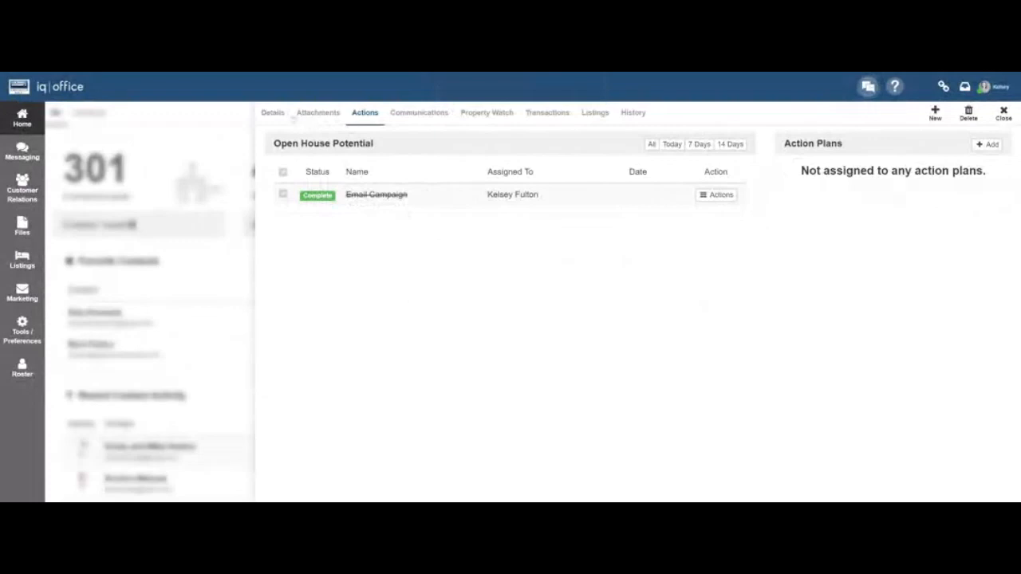
left_click(273, 113)
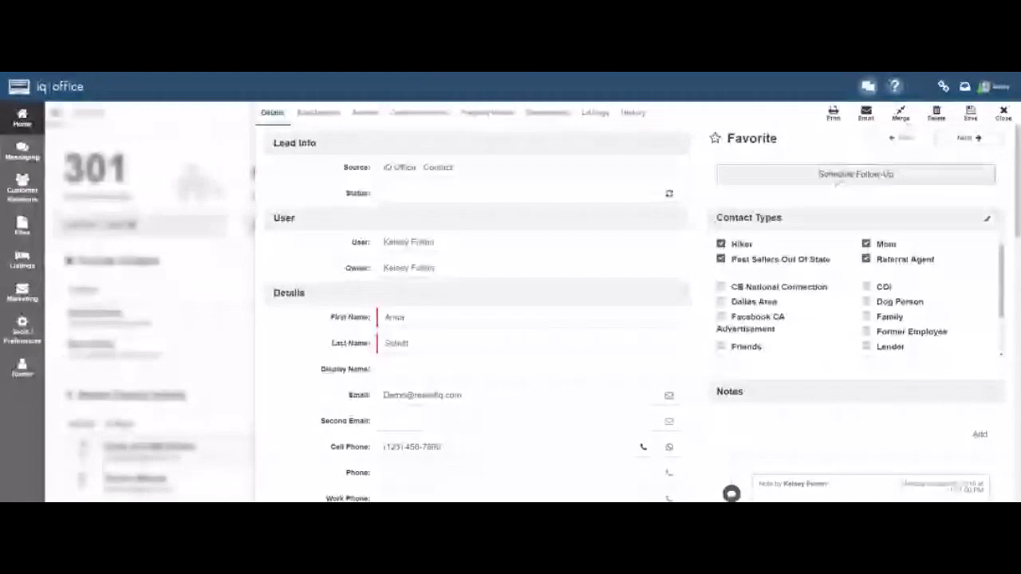
left_click(839, 177)
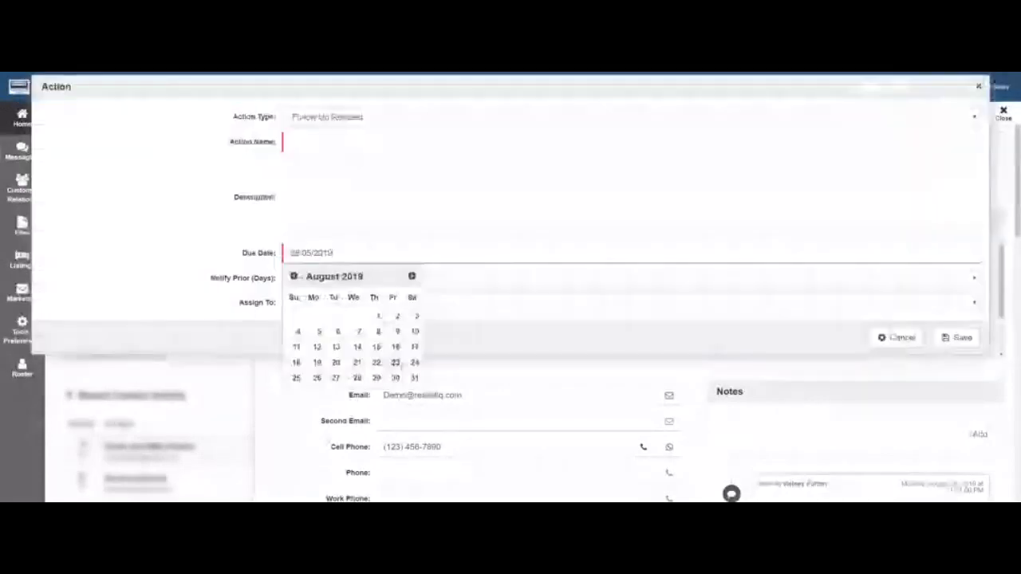
left_click(319, 142)
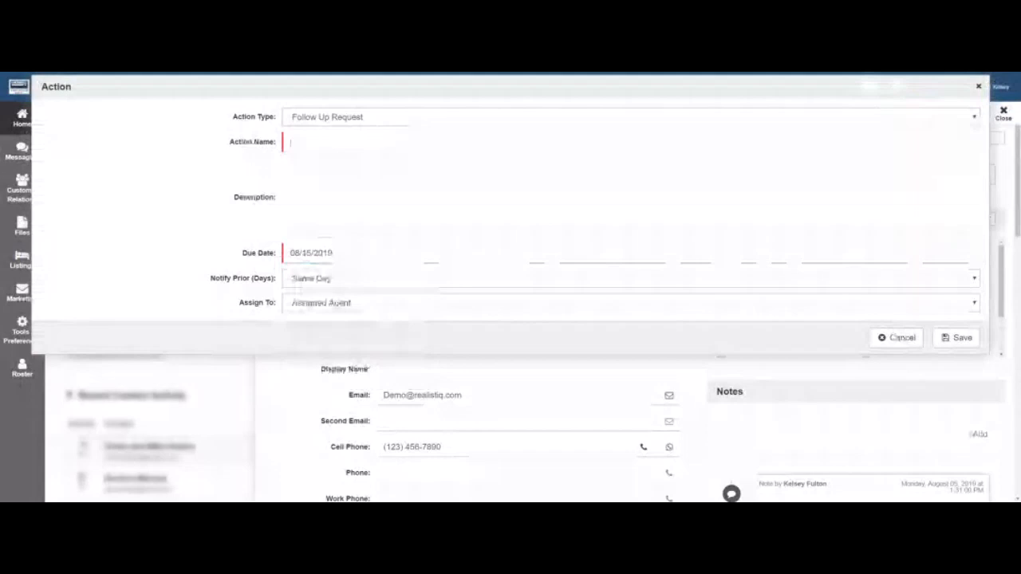
type("Dau")
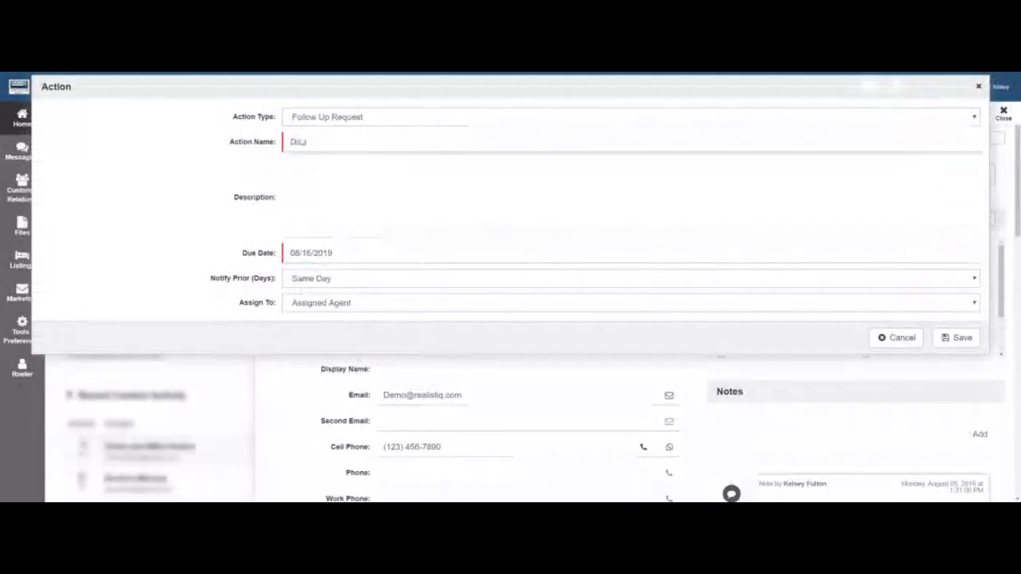
type("ghter's")
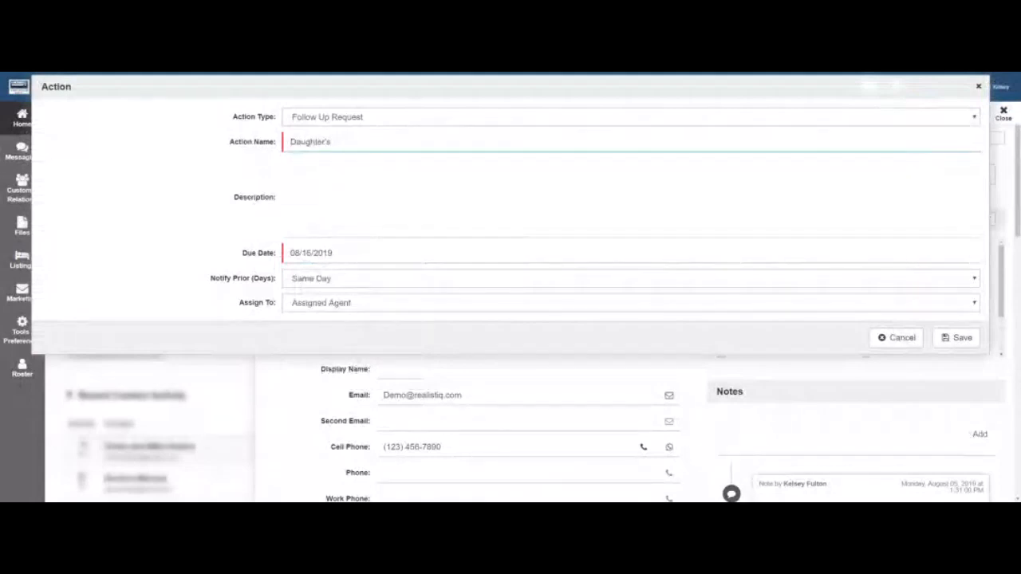
type(" Bith Birthday")
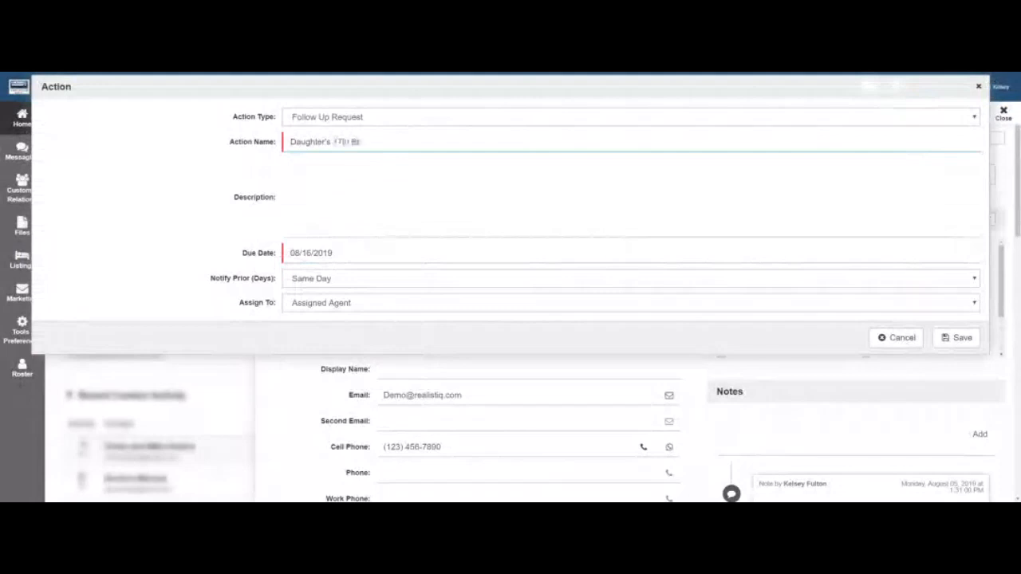
type(" call")
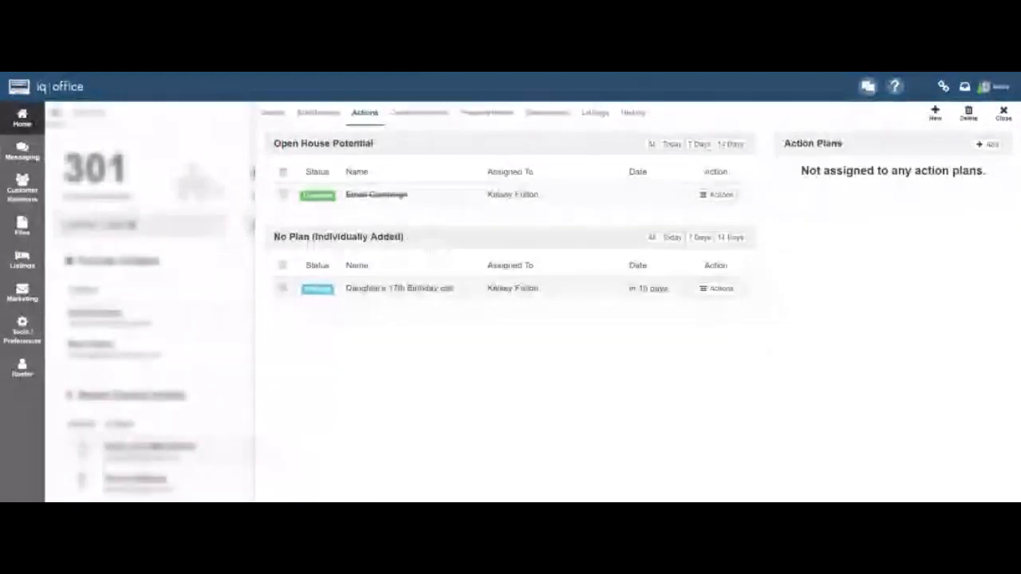
left_click(716, 289)
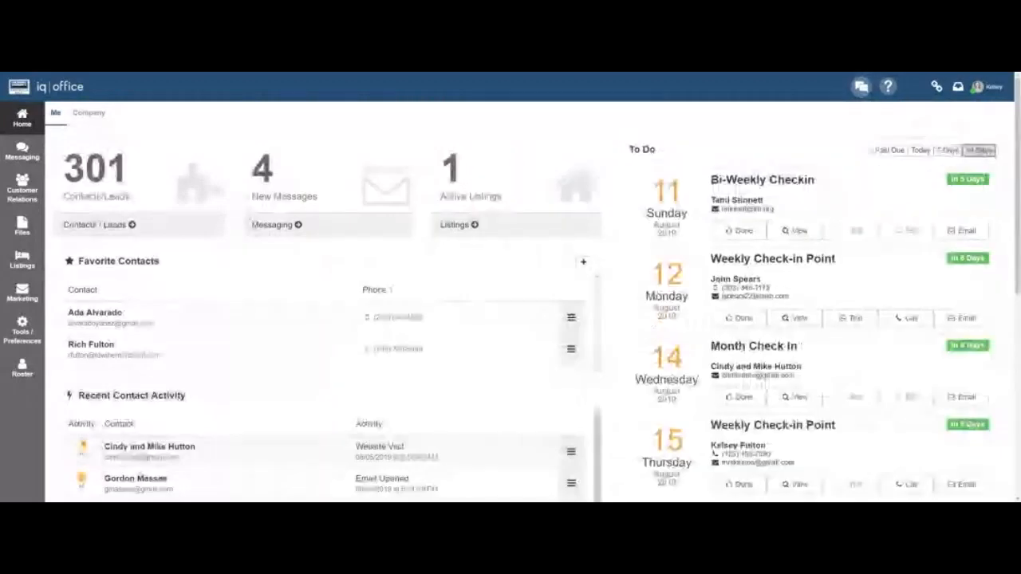
Add a 'Follow Up again' follow-up request due 09/12/2019 and save it.
scroll(793, 372, "down", 3)
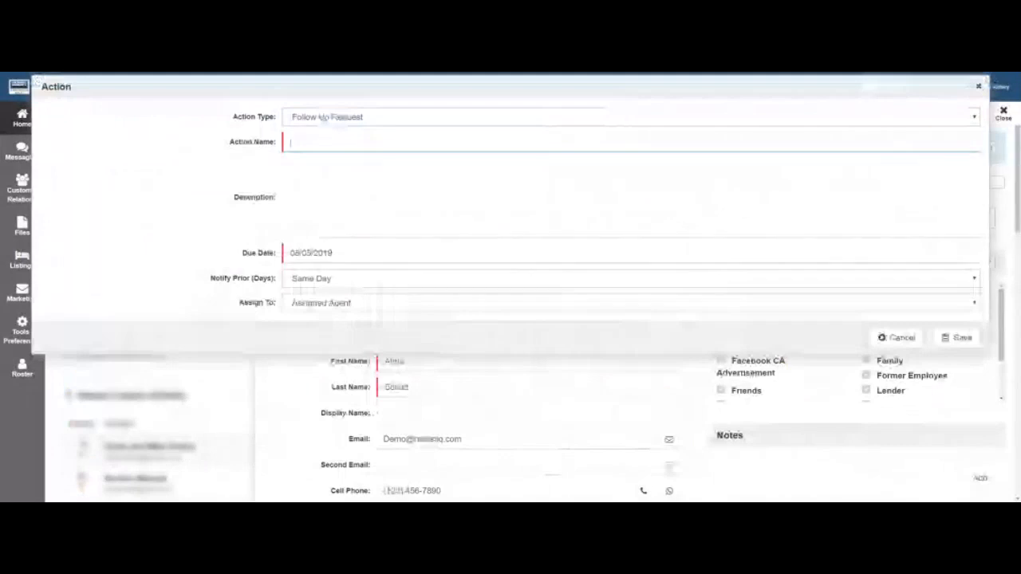
type("Follow")
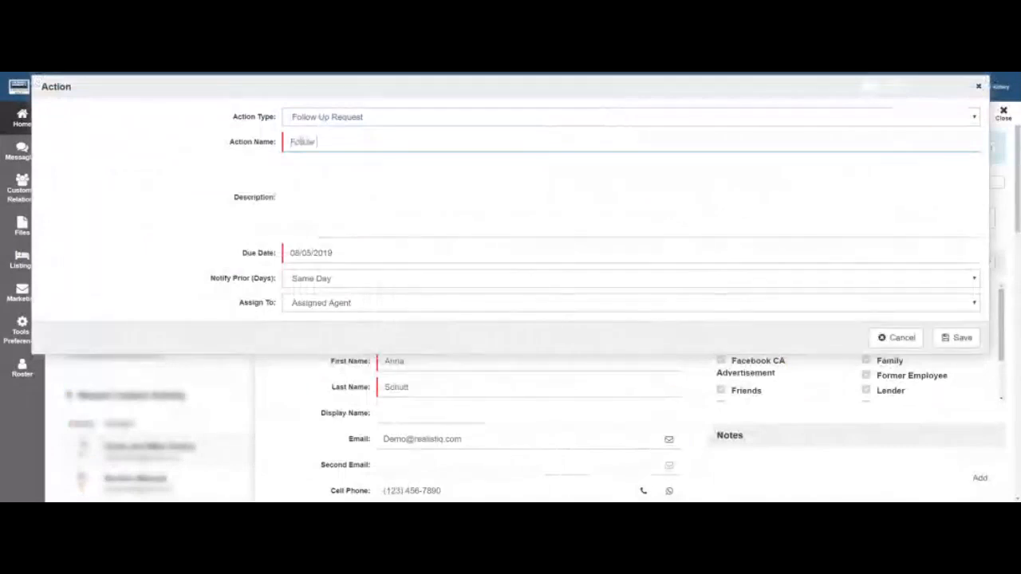
type(" Up again")
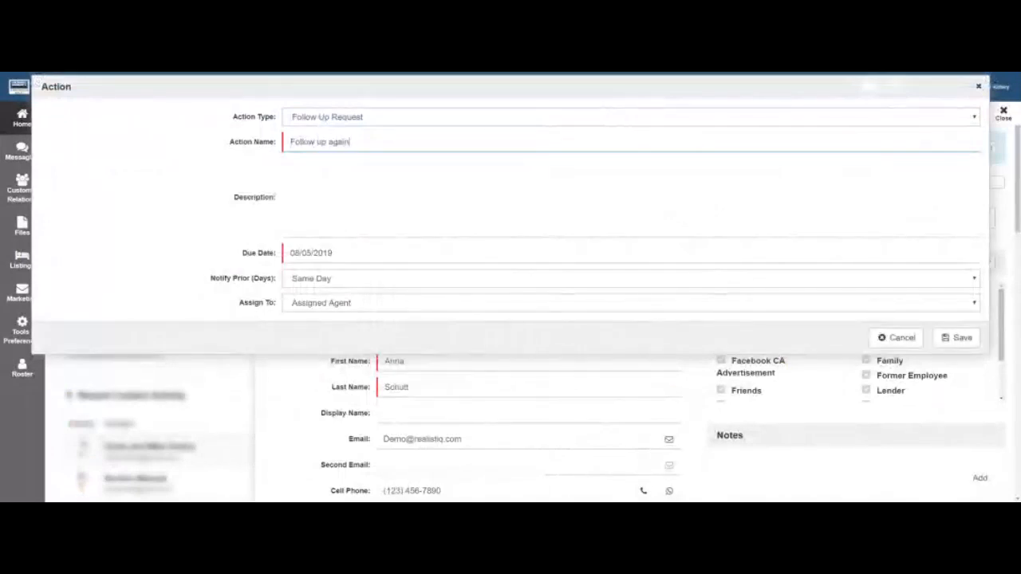
left_click(392, 254)
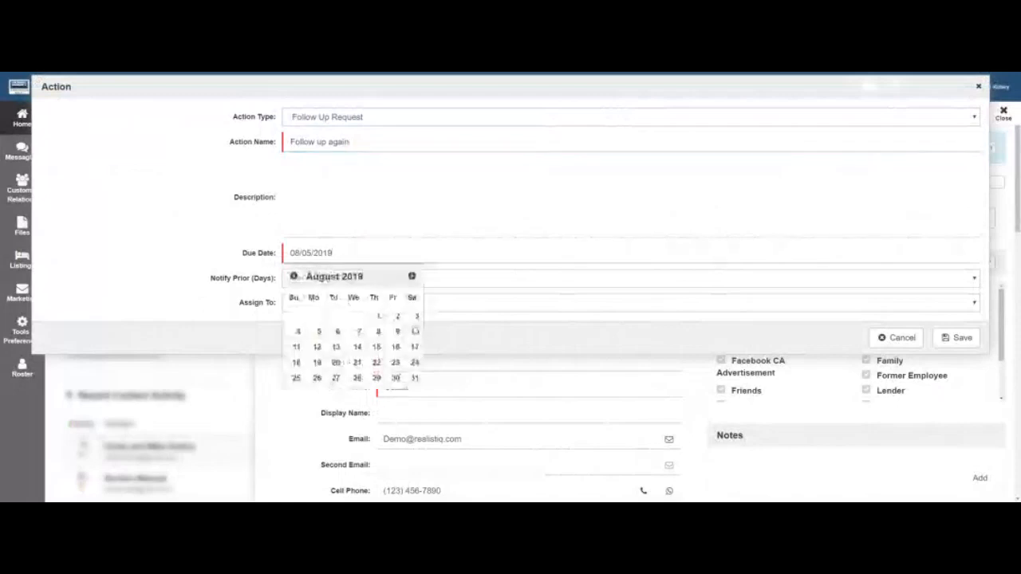
left_click(411, 276)
left_click(373, 332)
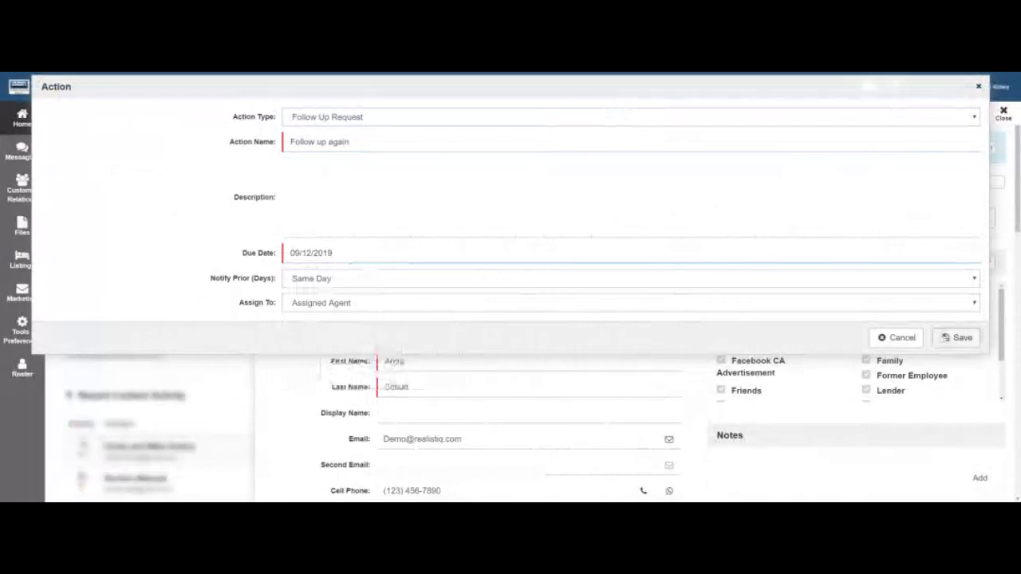
left_click(956, 338)
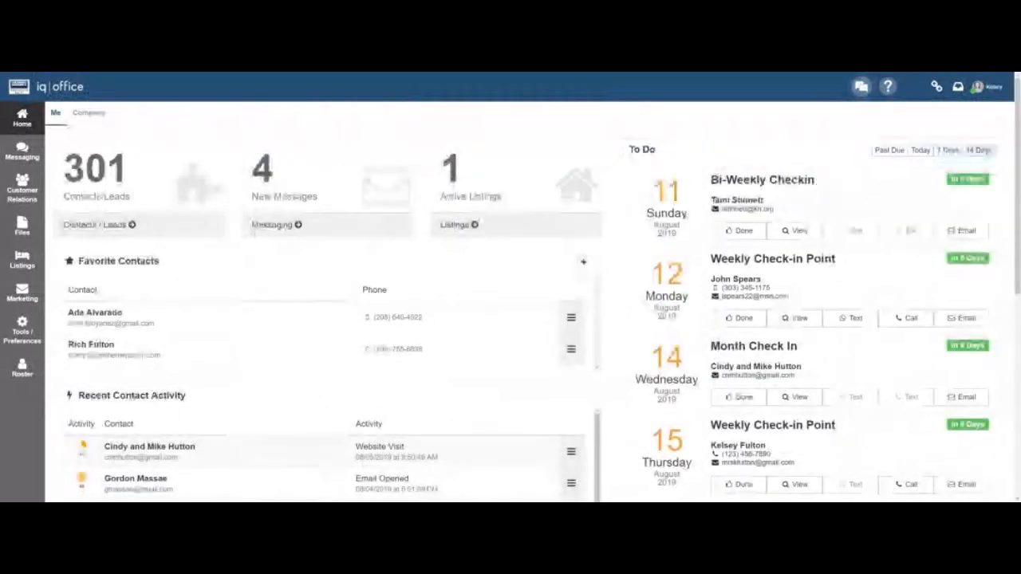
Mark the birthday call to-do done with a phone note saying the call was made and chatted.
scroll(536, 287, "down", 1)
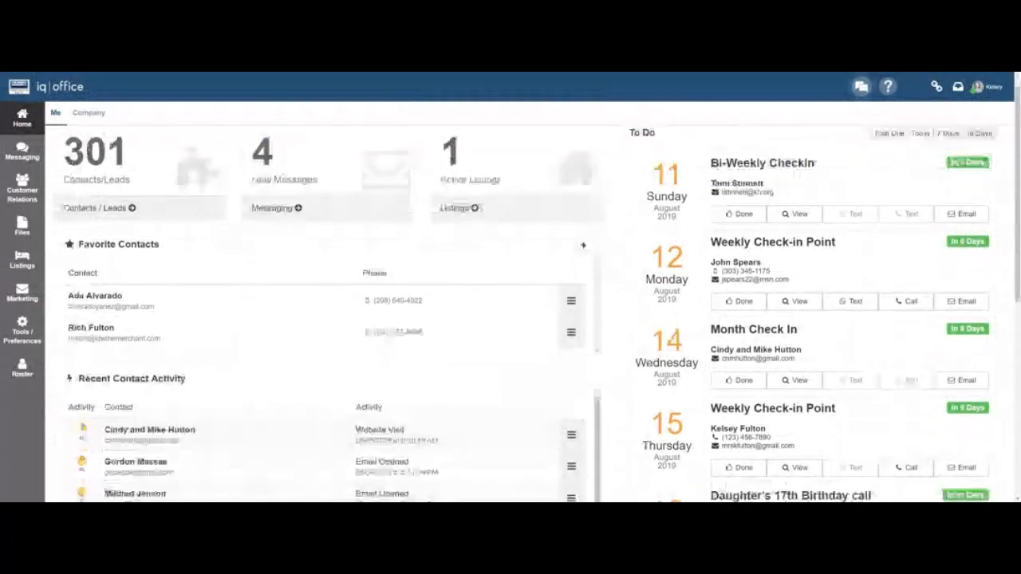
scroll(511, 303, "down", 3)
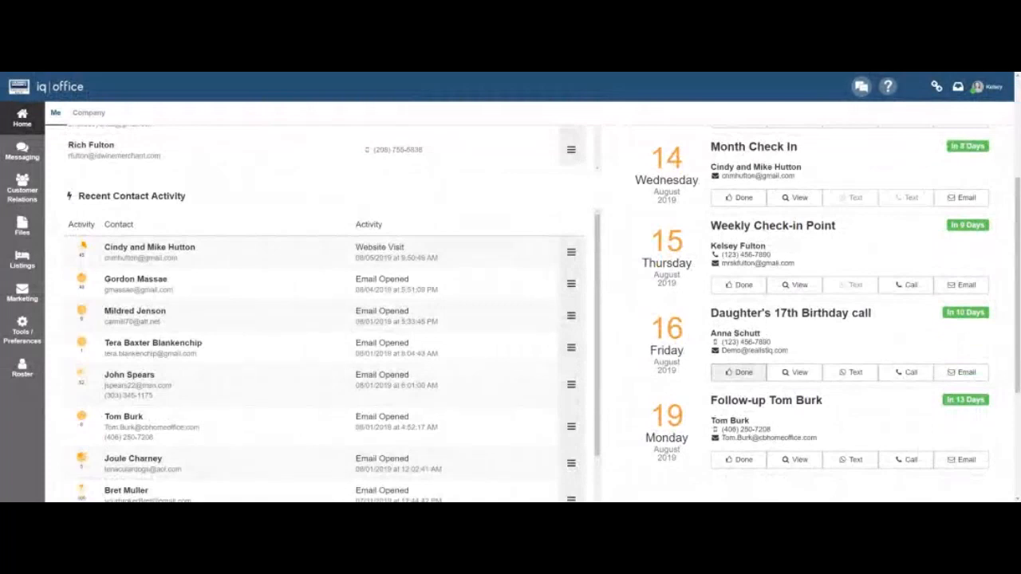
left_click(739, 372)
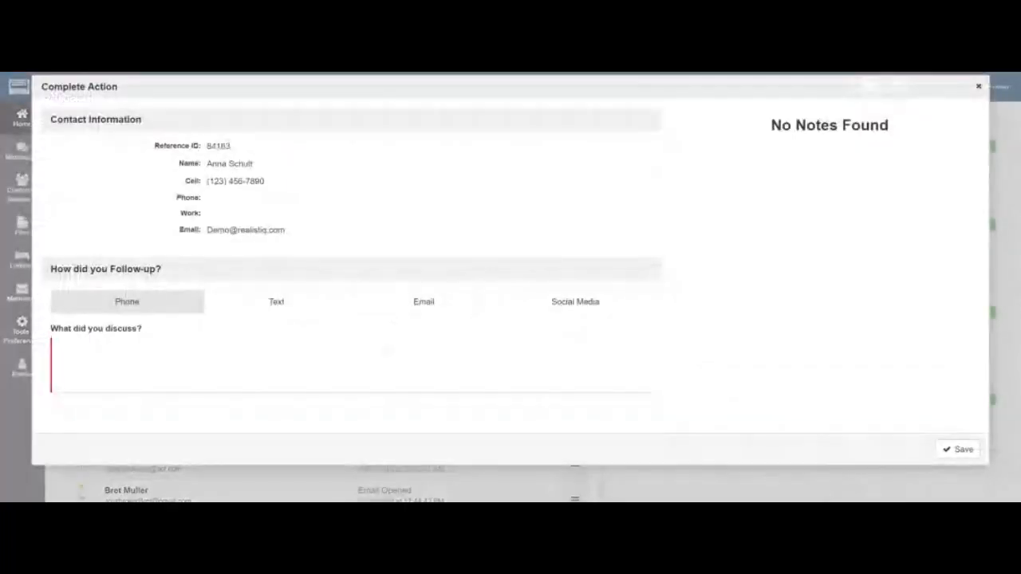
type("Calle")
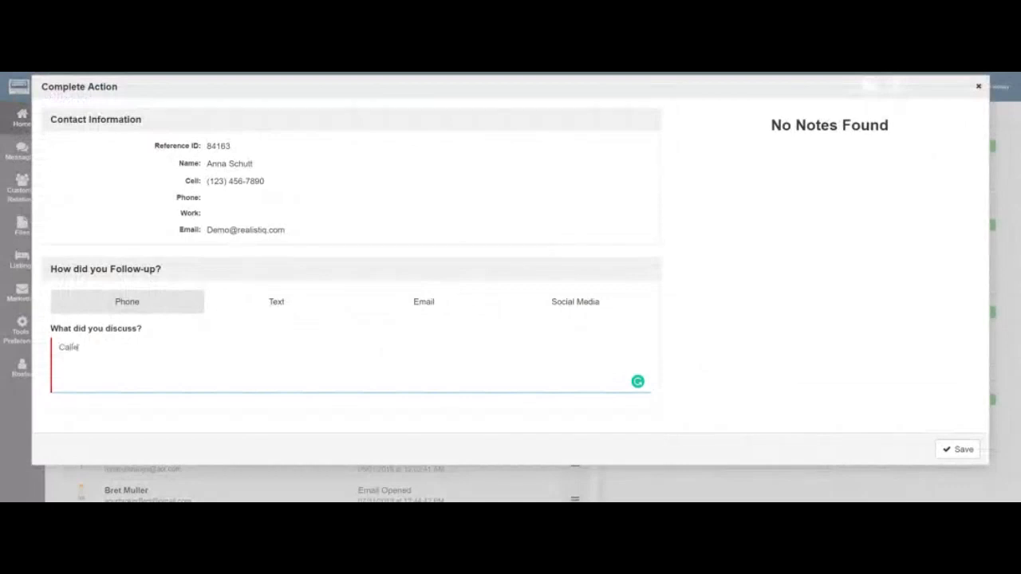
type("d and dhatted")
left_click(958, 449)
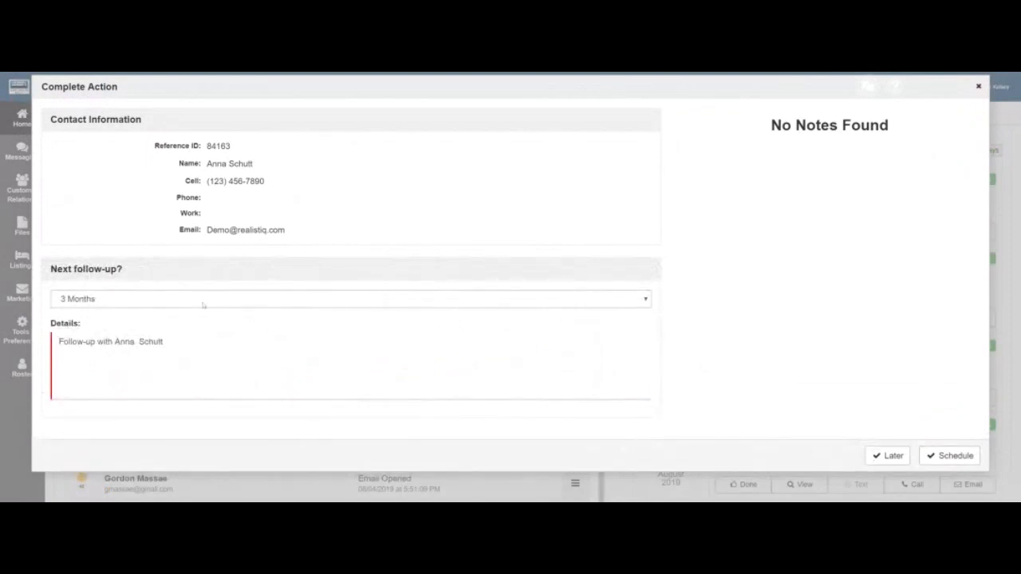
Schedule the next follow-up in 3 months with details 'Check in 3 months later'.
left_click(637, 387)
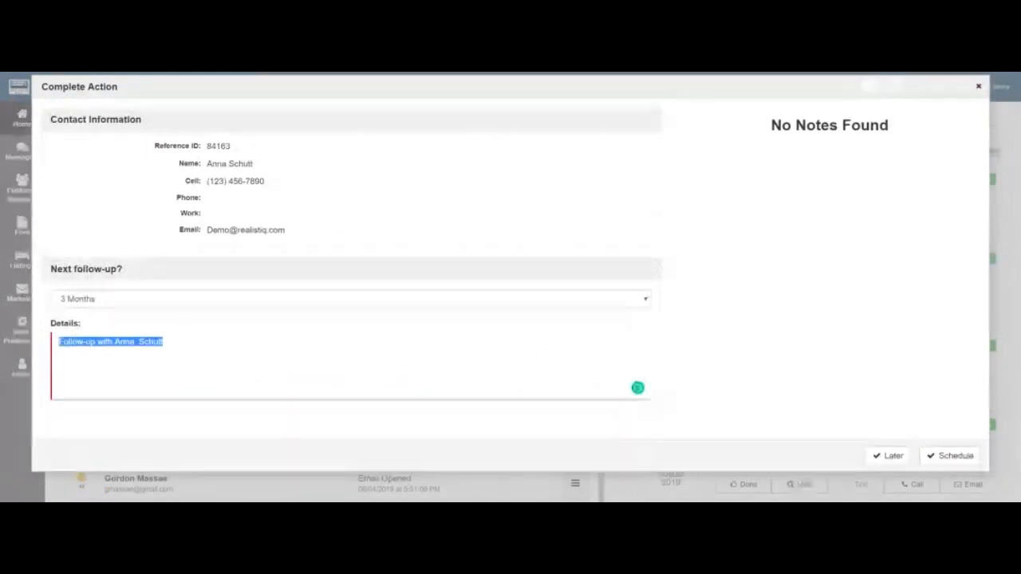
type("Check in")
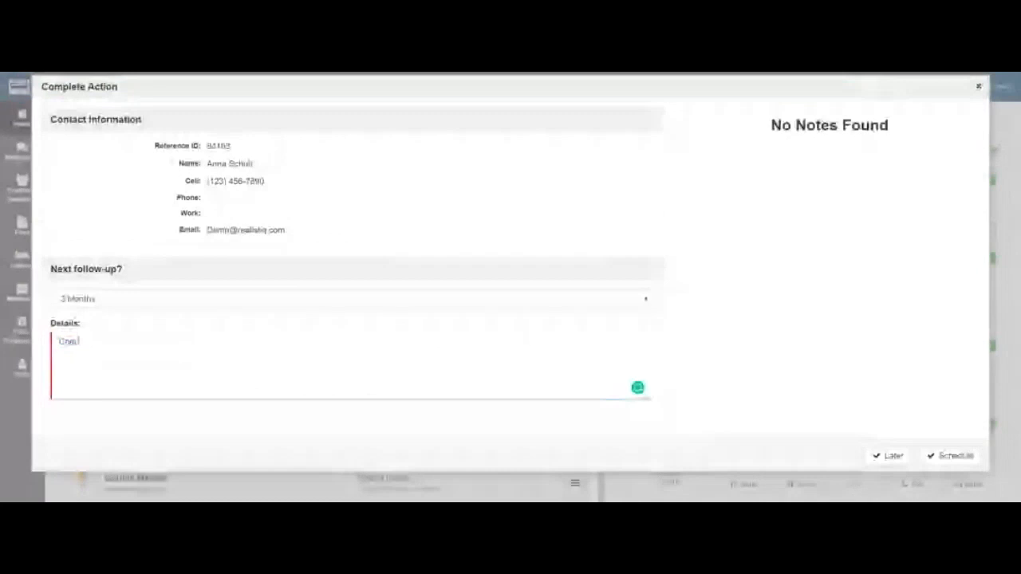
type(" 3 mo")
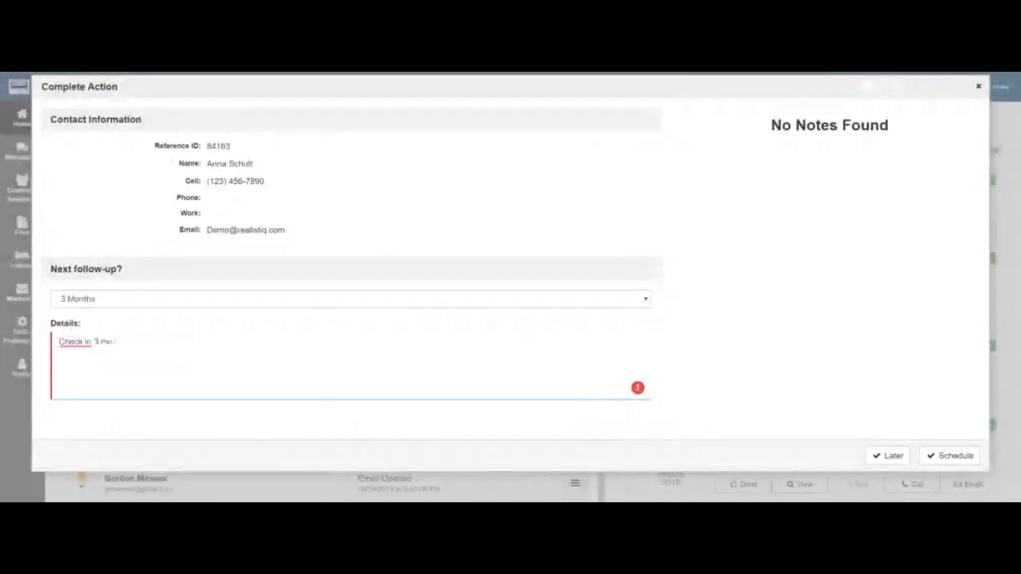
type("nths later")
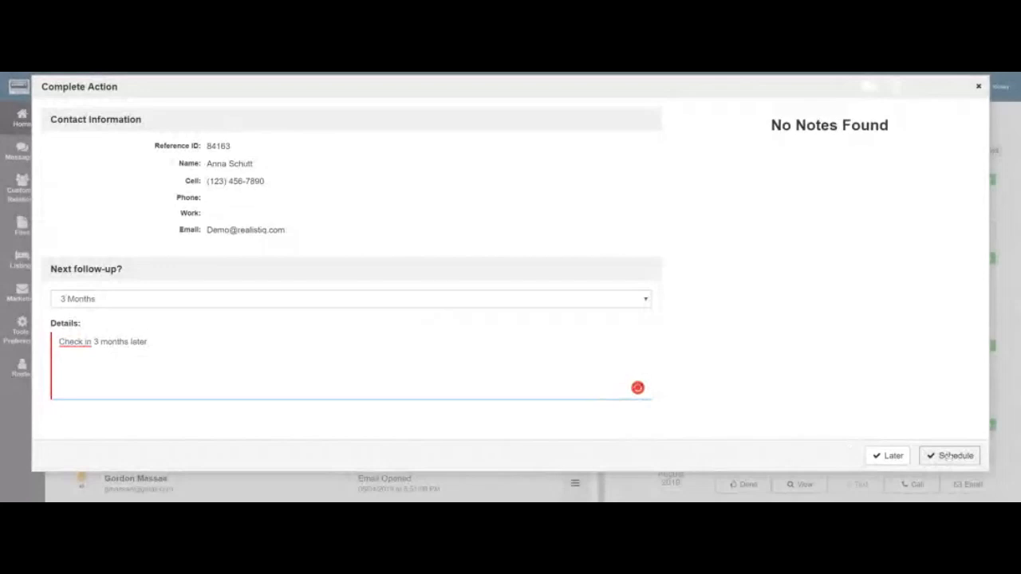
left_click(945, 456)
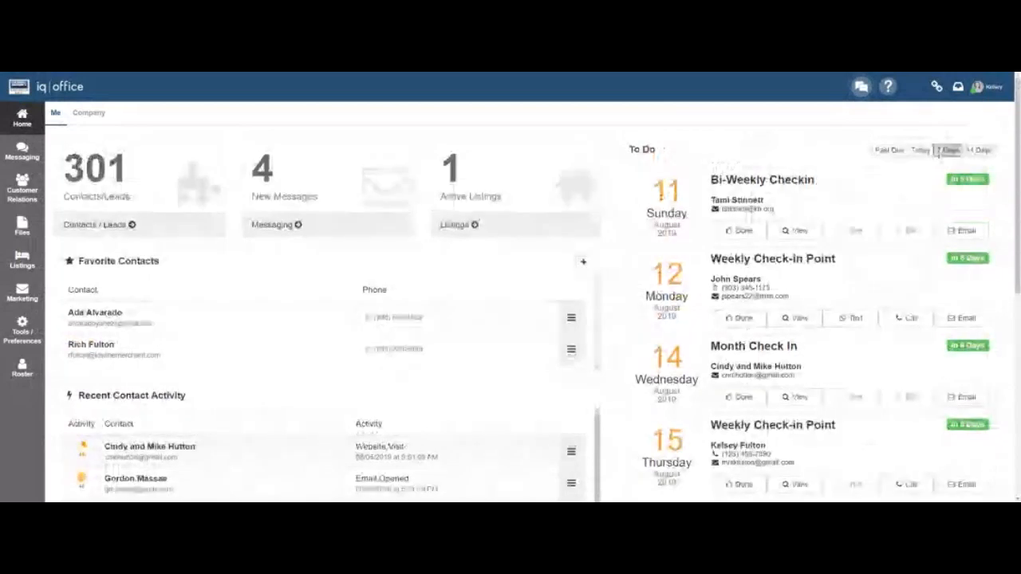
Filter To Do to 7 days, review the Bi-Weekly Checkin lead's scheduled actions, then close it.
left_click(946, 151)
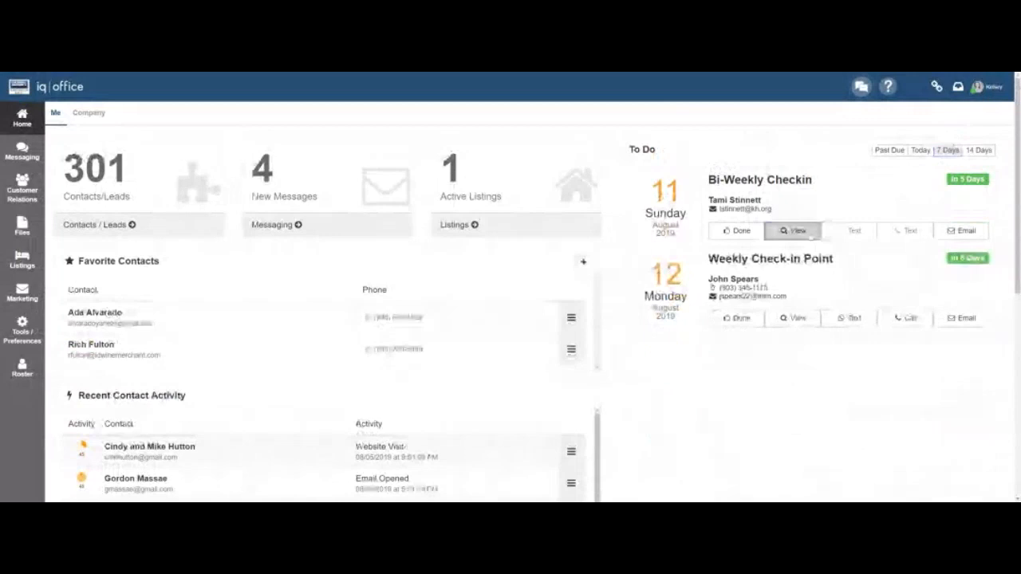
left_click(797, 231)
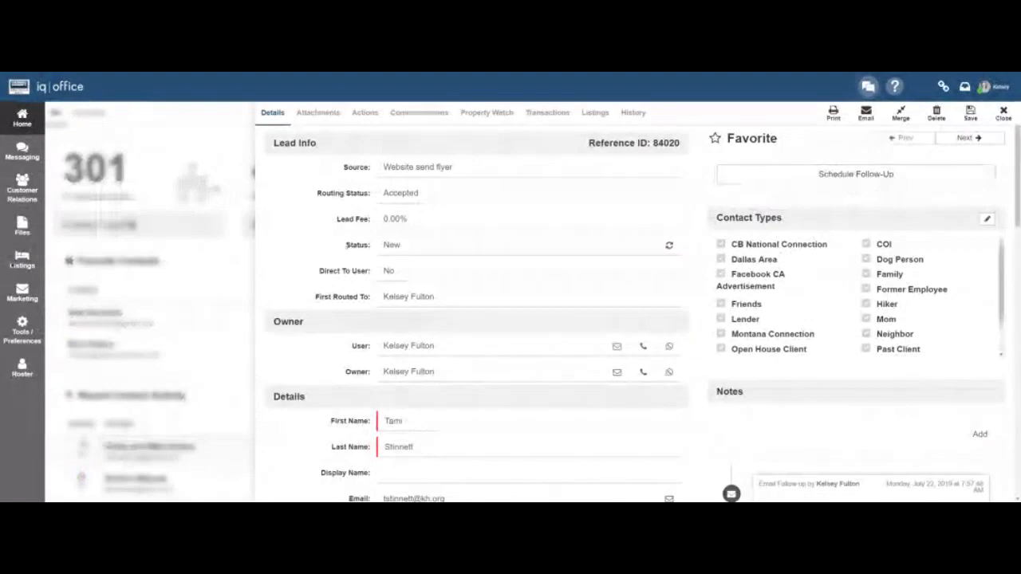
left_click(367, 117)
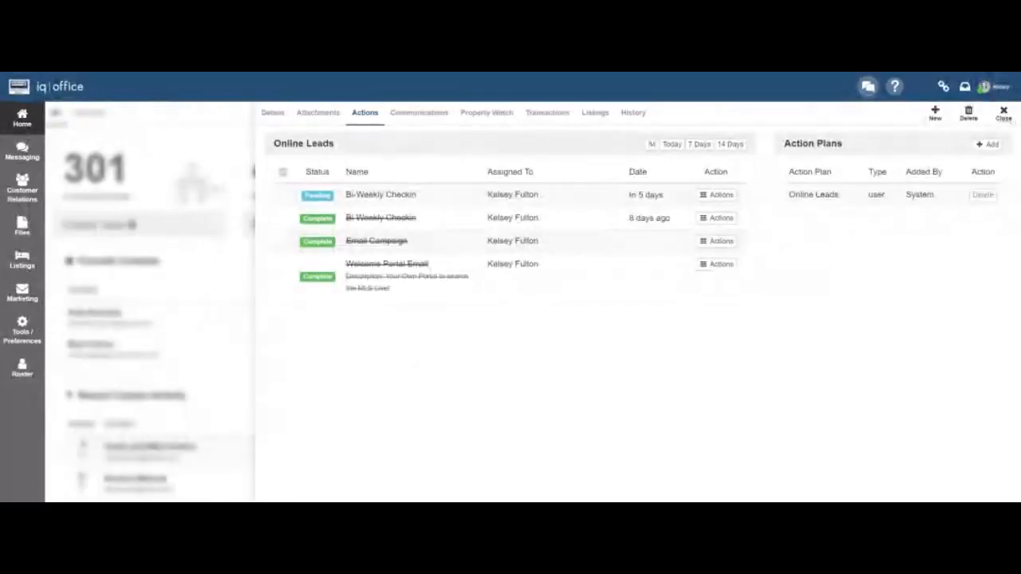
left_click(1004, 113)
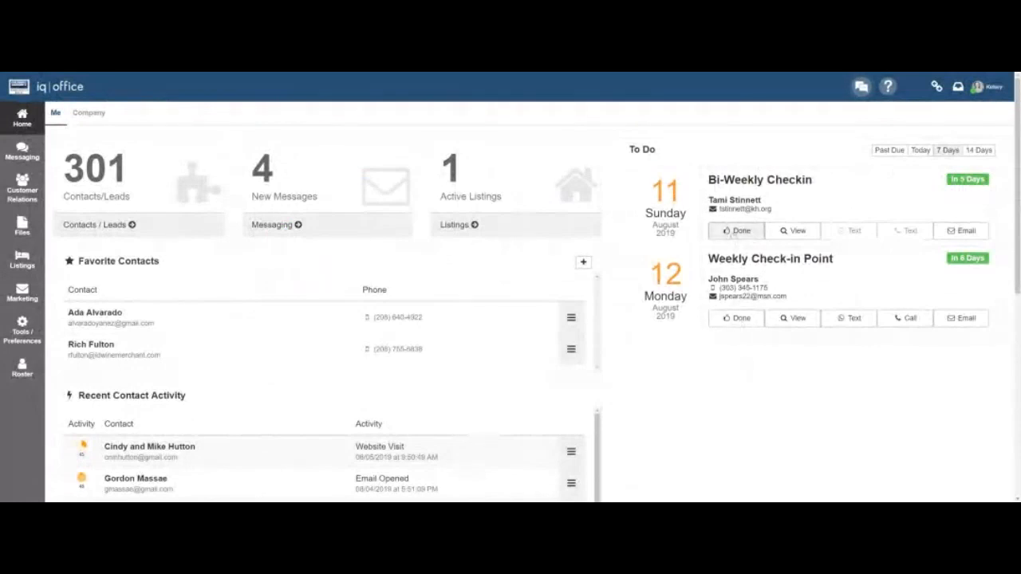
Complete the Thursday 15 Weekly Check-in with phone note 'TEST' and status Dead, and save it.
left_click(979, 151)
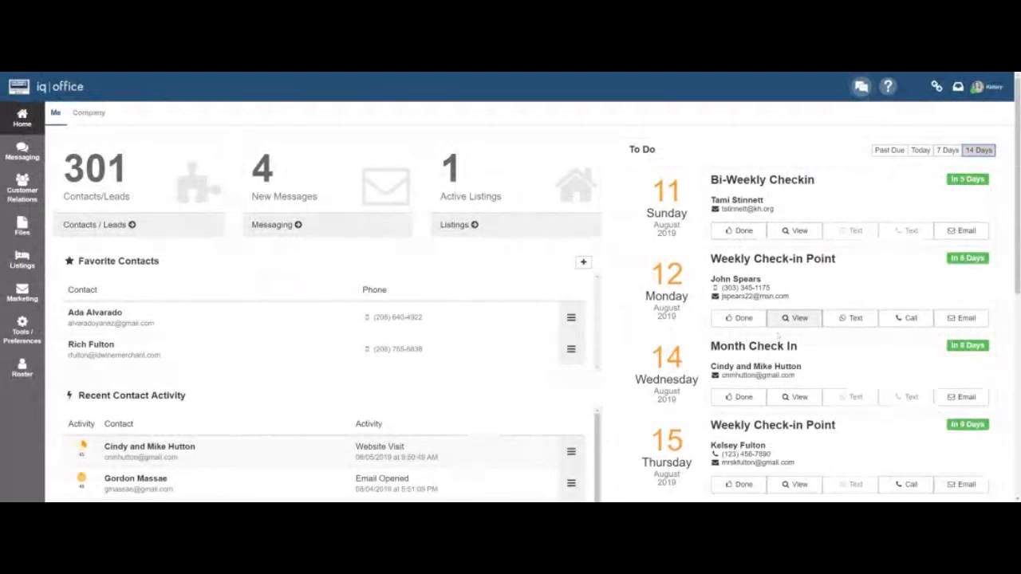
scroll(797, 317, "down", 1)
scroll(798, 317, "down", 3)
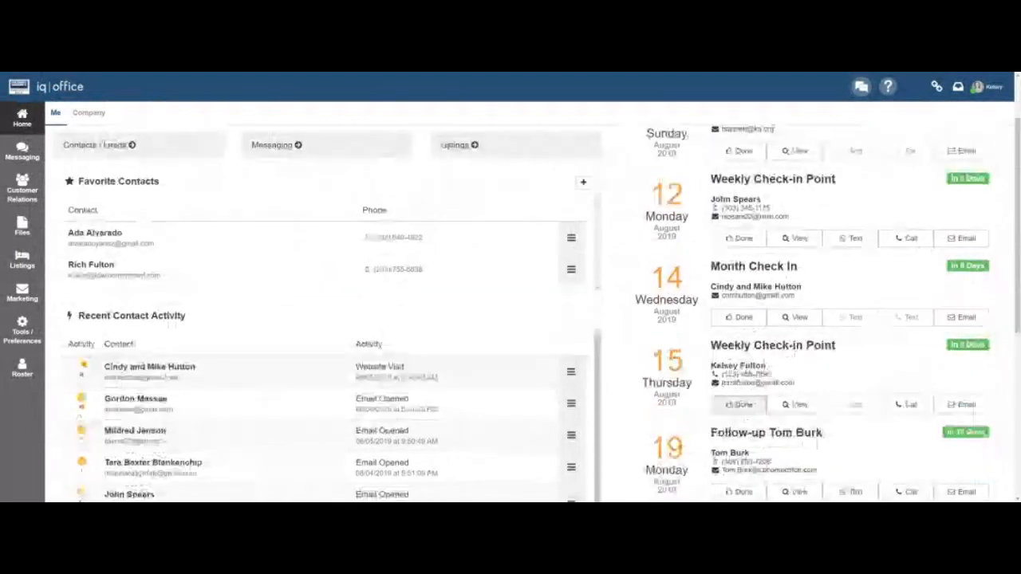
left_click(739, 404)
type("TEST")
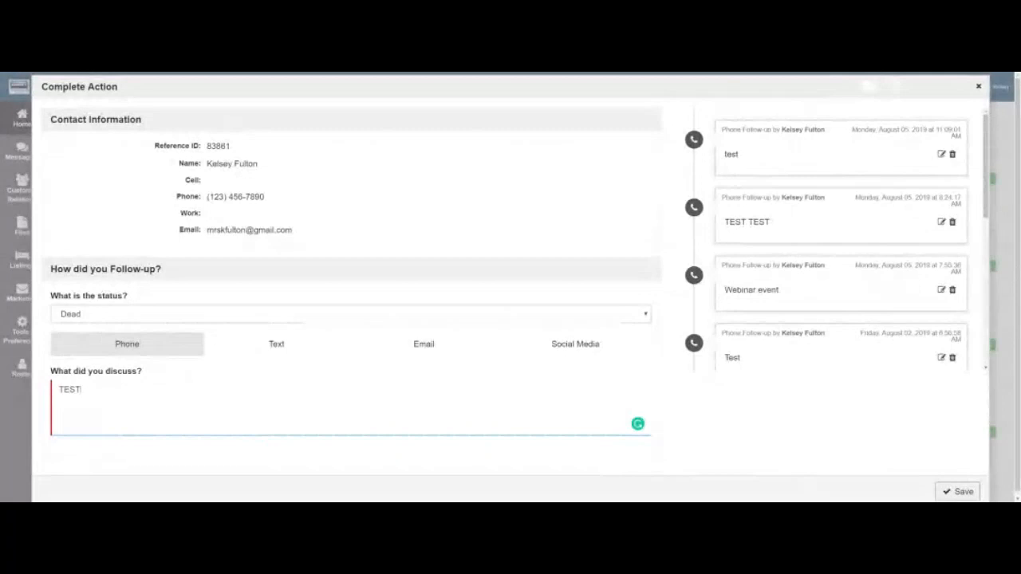
left_click(947, 490)
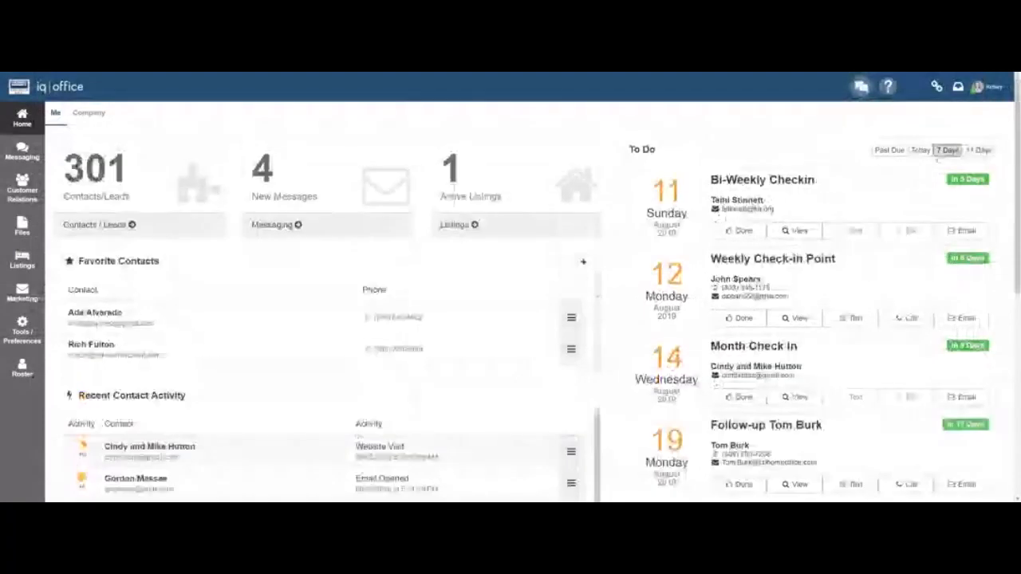
Show the 14 Days To Do list, now without the completed Thursday 15 check-in.
left_click(979, 150)
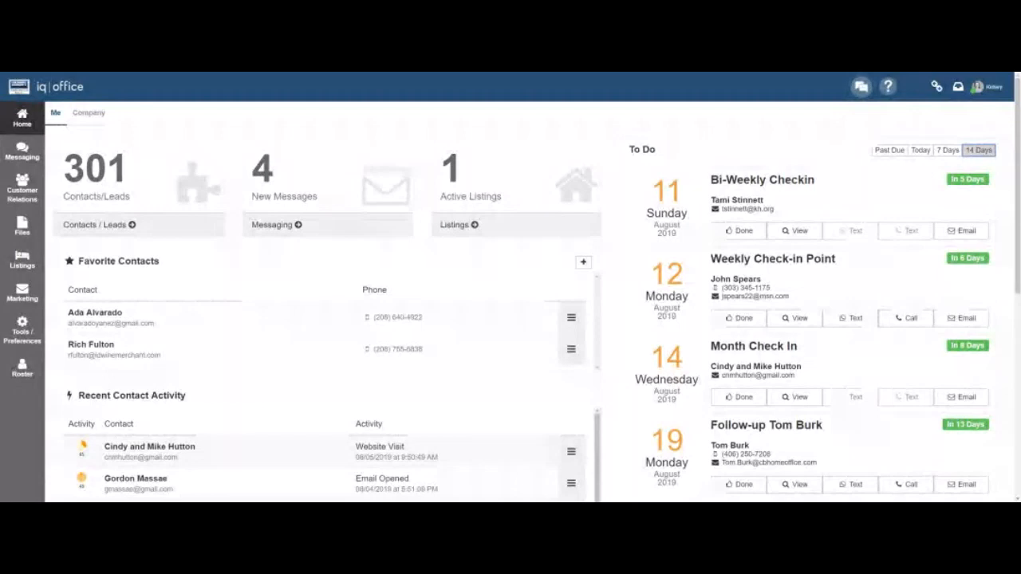
Dismiss the account menu and bring up the Customer Relations flyout from the sidebar.
left_click(981, 86)
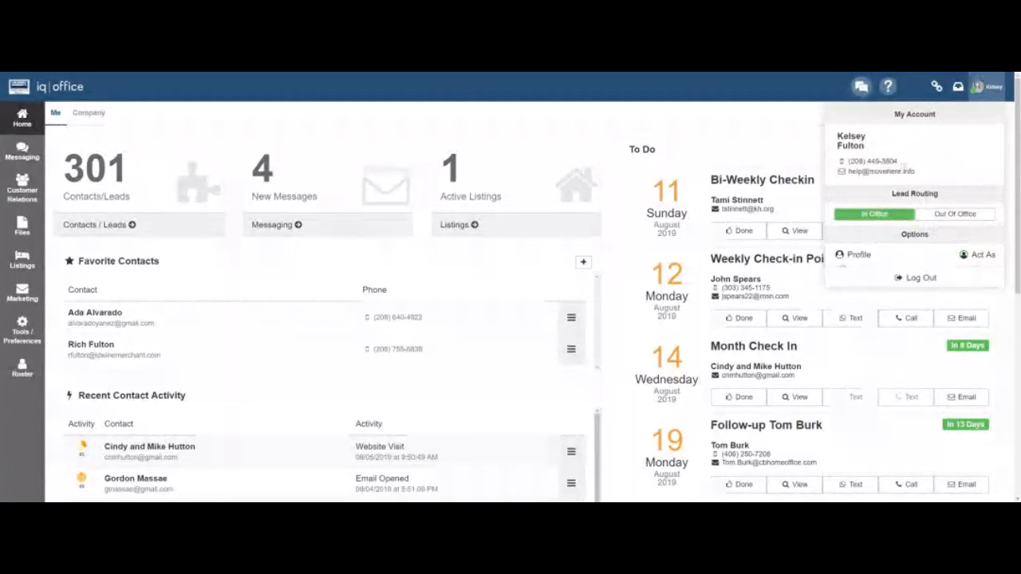
left_click(986, 88)
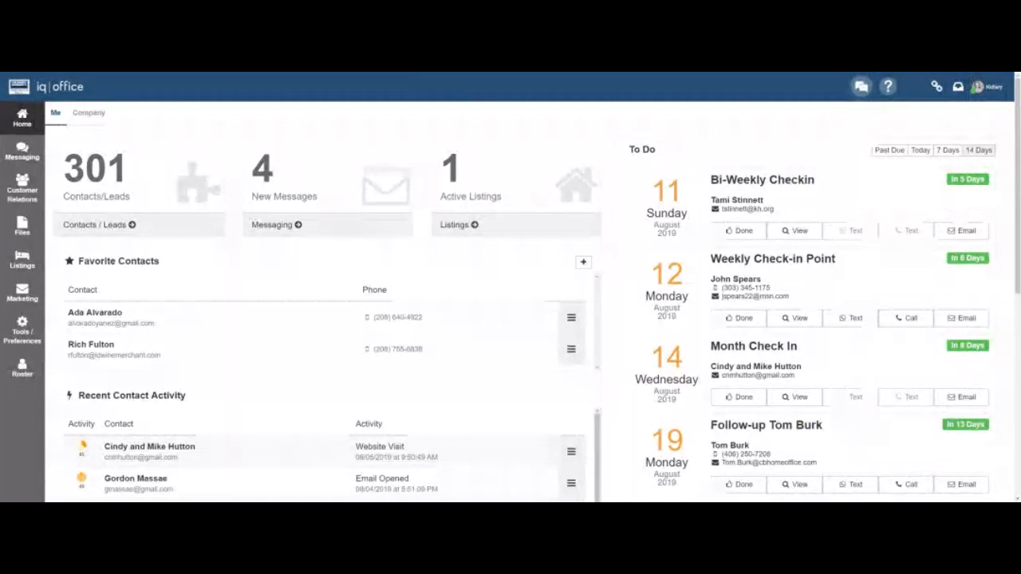
left_click(977, 86)
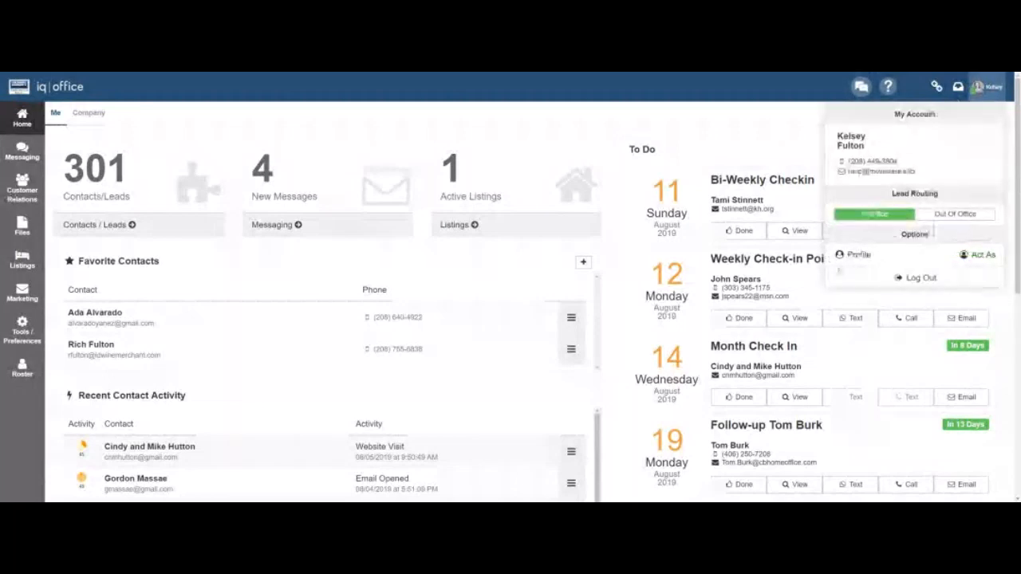
left_click(988, 93)
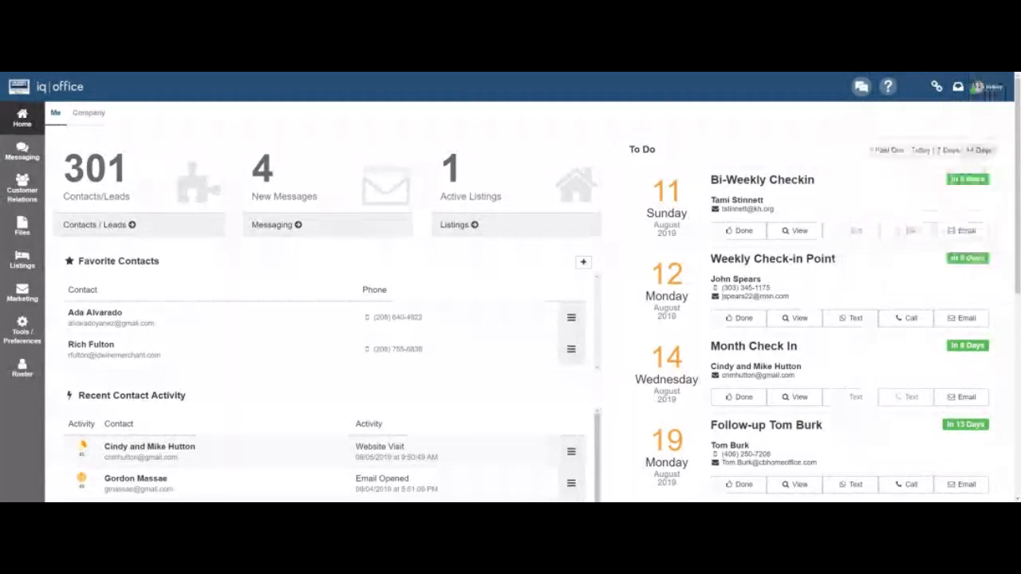
left_click(19, 191)
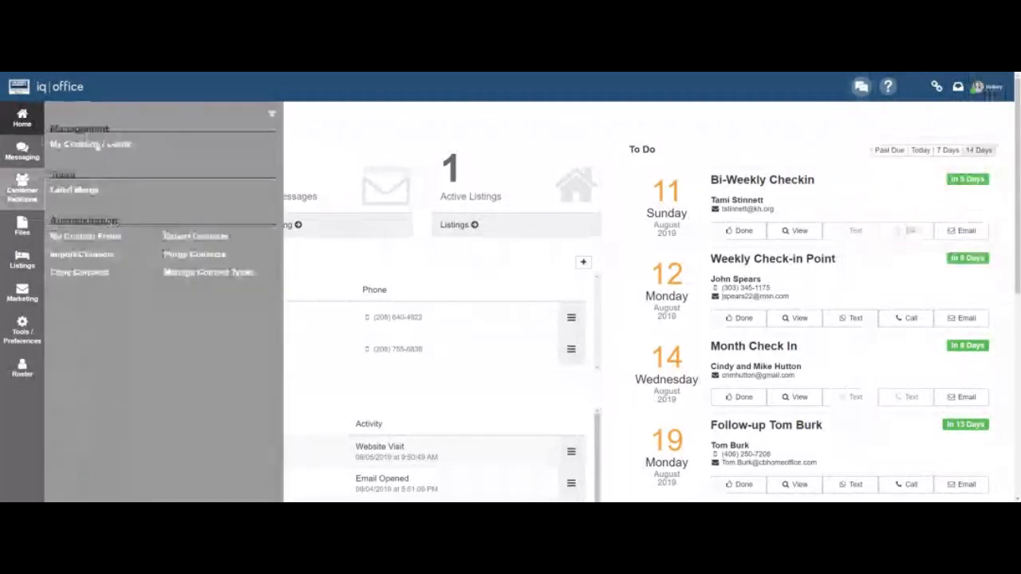
Open My Contacts / Leads and review the first contact's Actions and Details tabs.
left_click(97, 145)
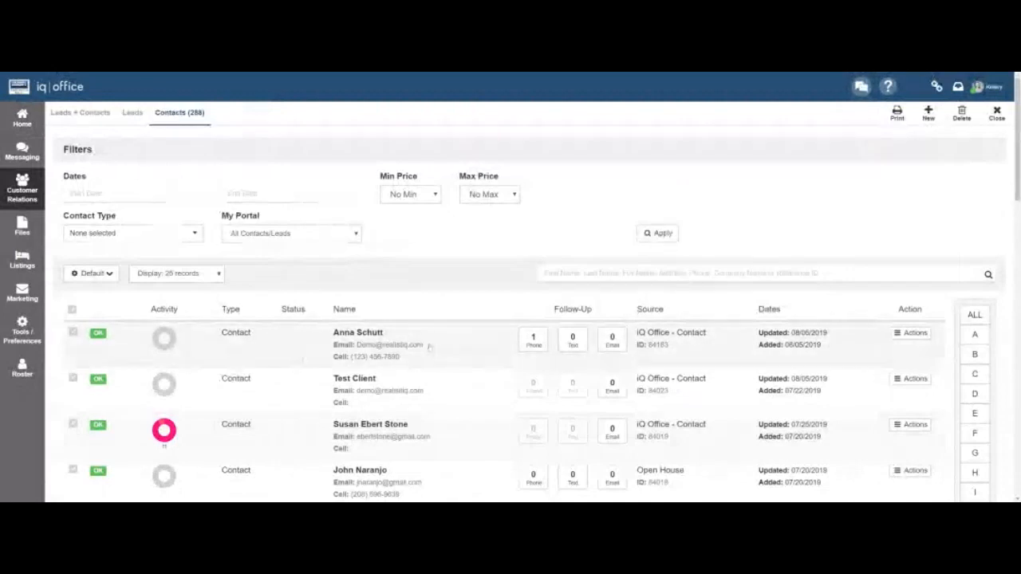
left_click(428, 346)
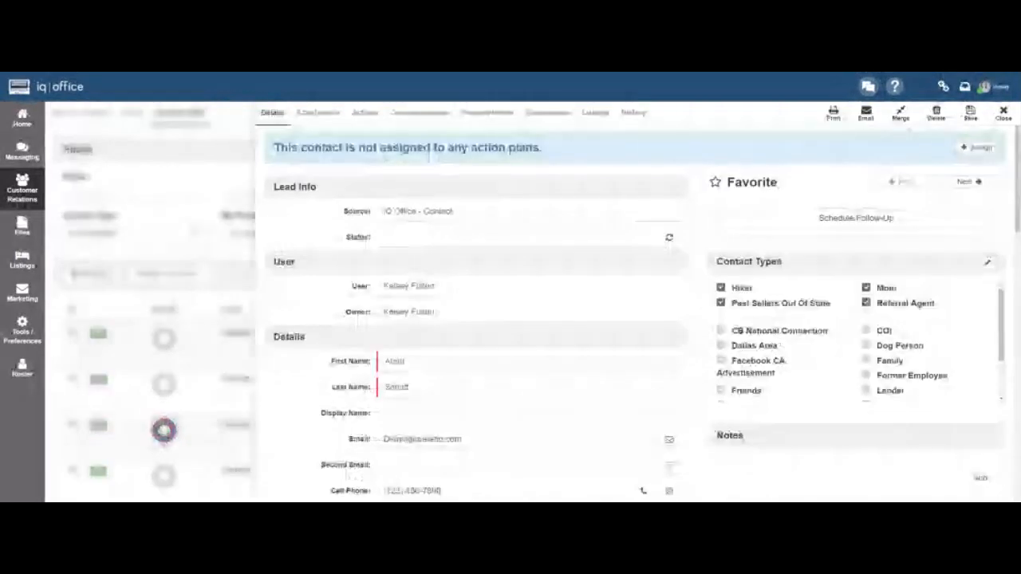
left_click(365, 113)
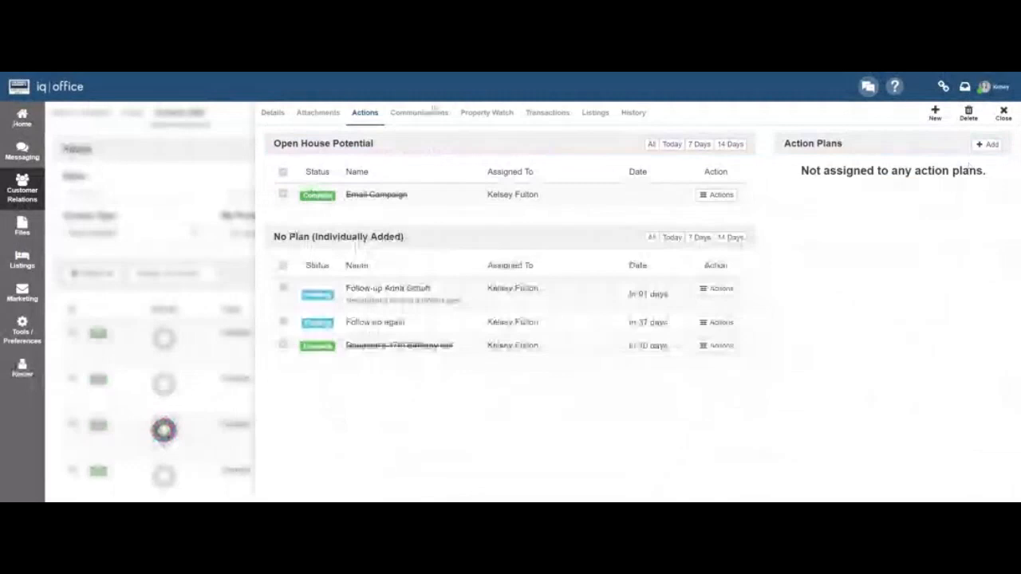
left_click(272, 112)
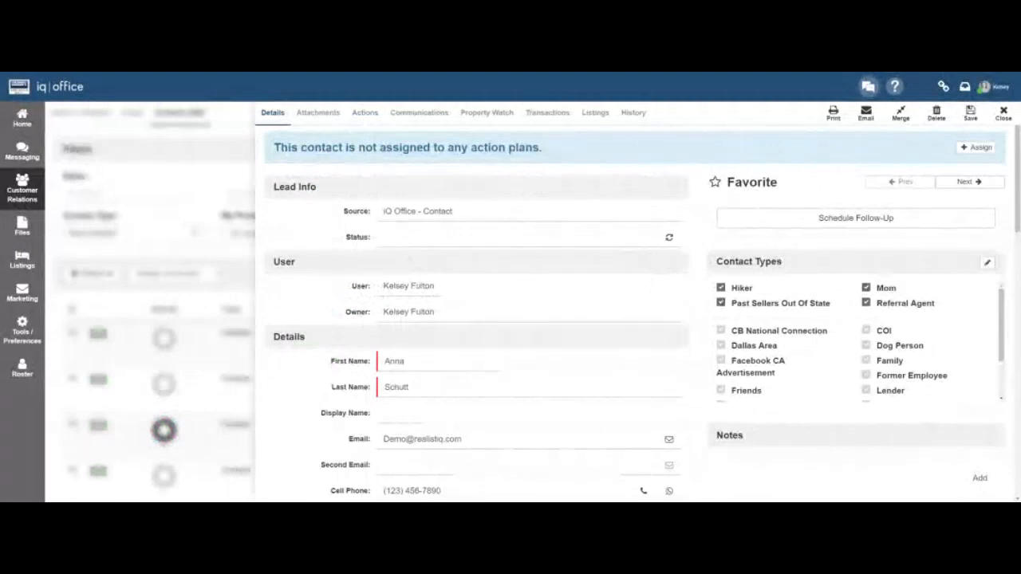
scroll(630, 303, "down", 5)
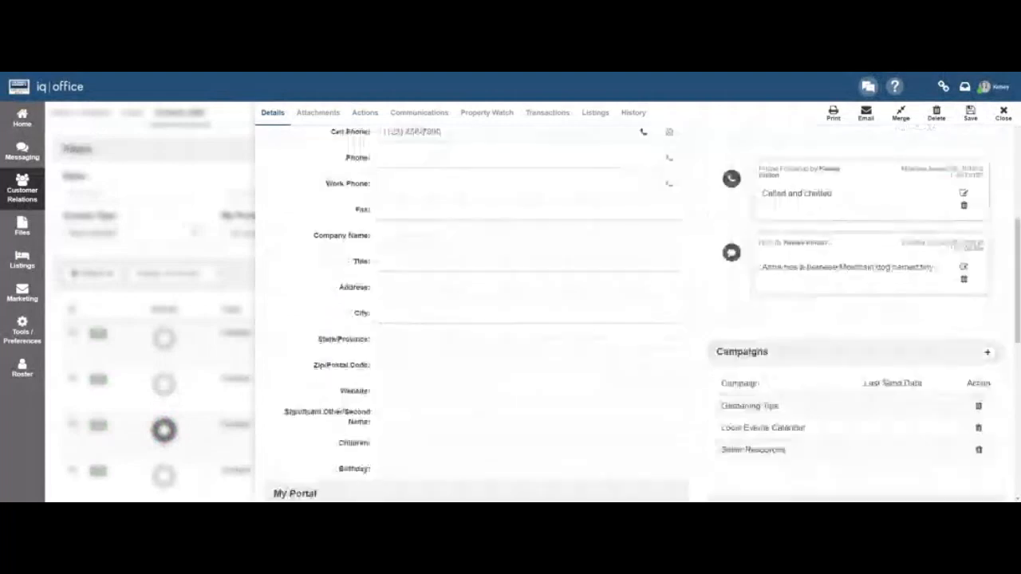
scroll(630, 304, "down", 2)
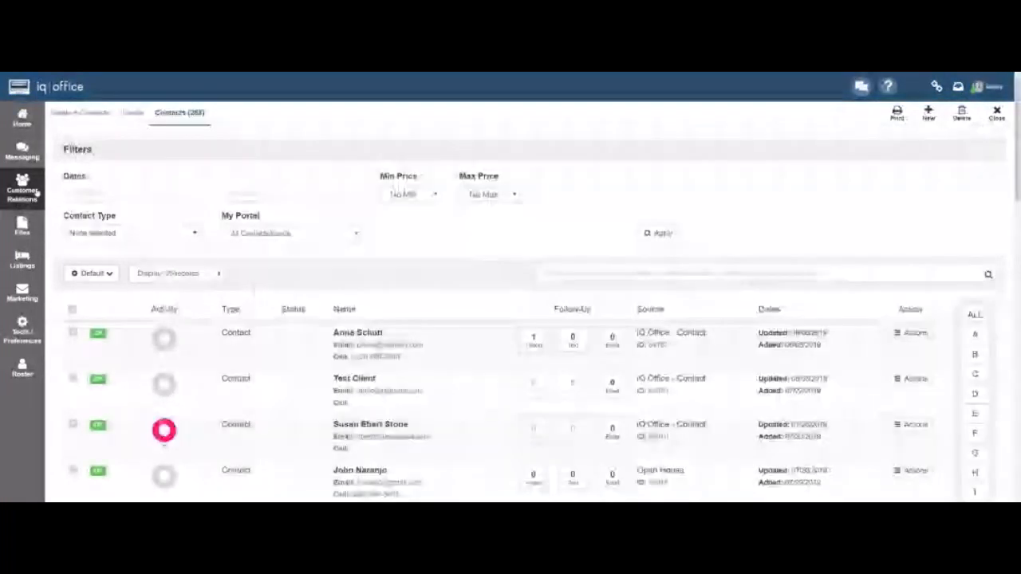
Open and close the Customer Relations flyout, then bring up Manage Files & Documents.
left_click(35, 190)
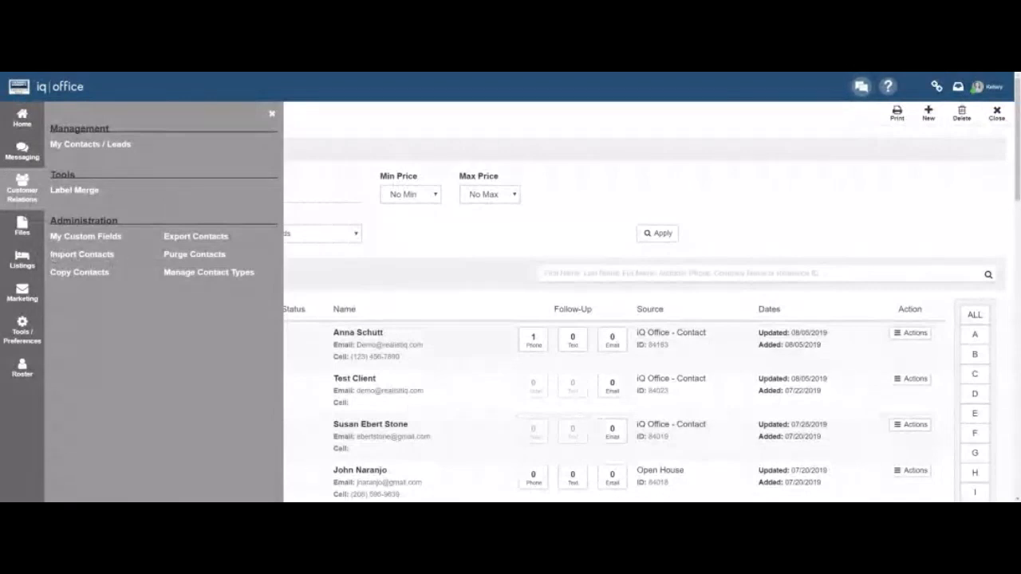
left_click(272, 114)
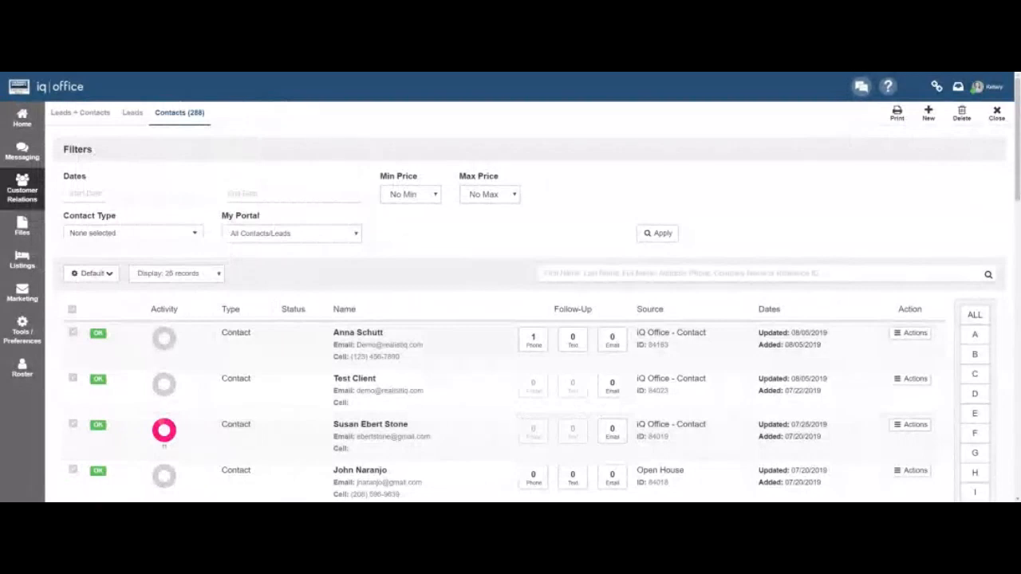
left_click(24, 230)
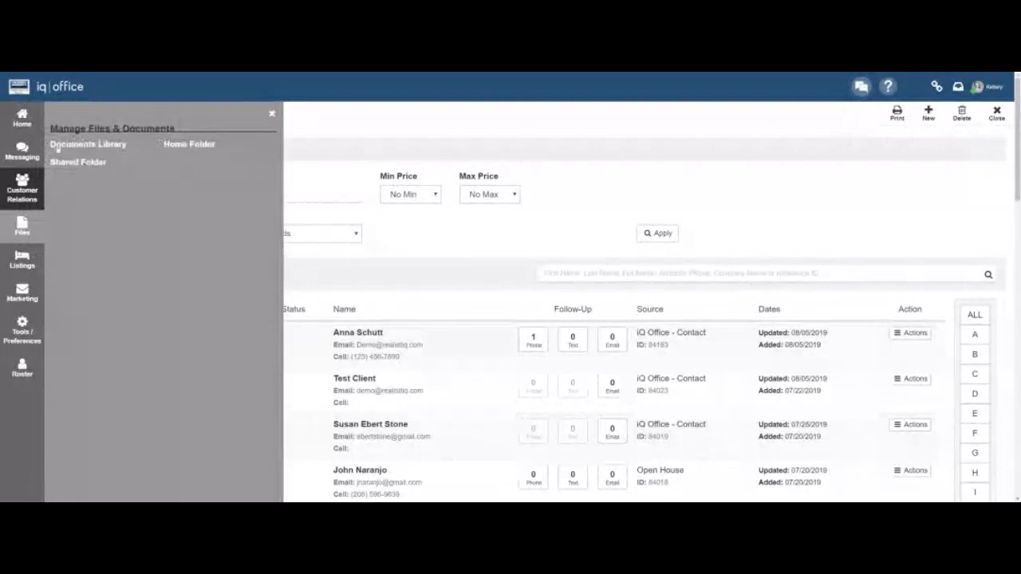
Download MONTANA AGENTS.docx from the Documents Library's Agent Lists folder.
left_click(56, 143)
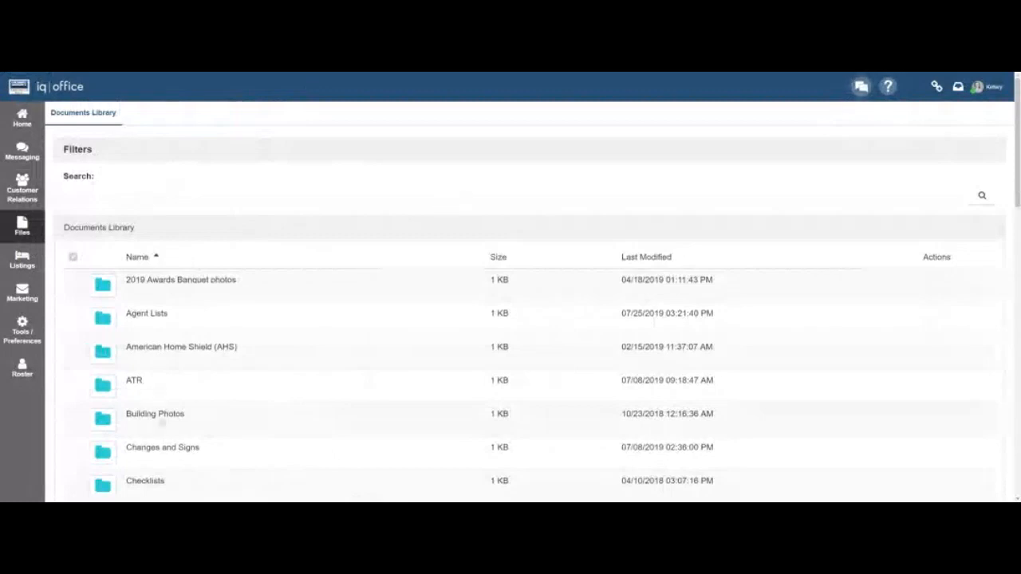
left_click(164, 316)
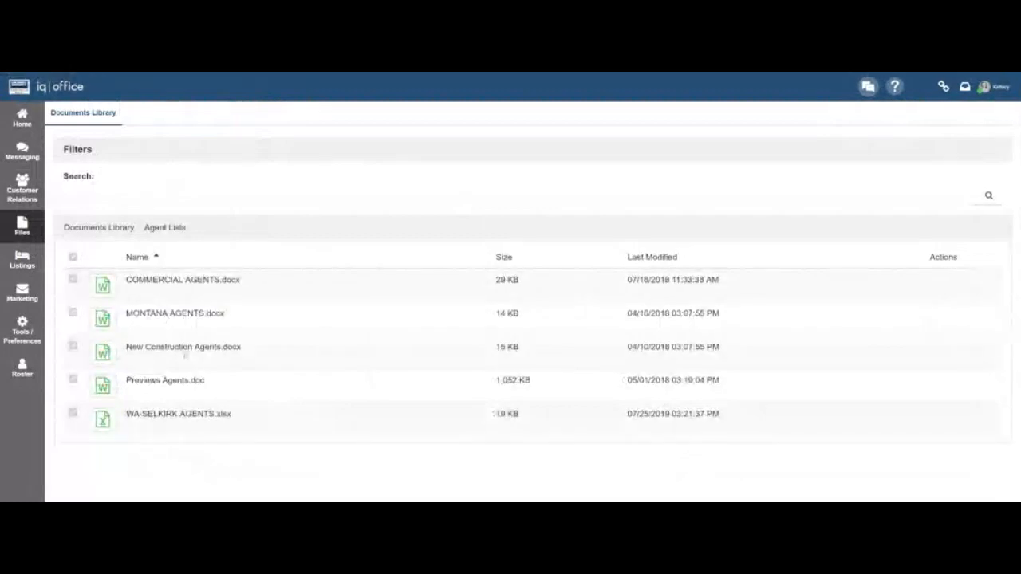
left_click(183, 313)
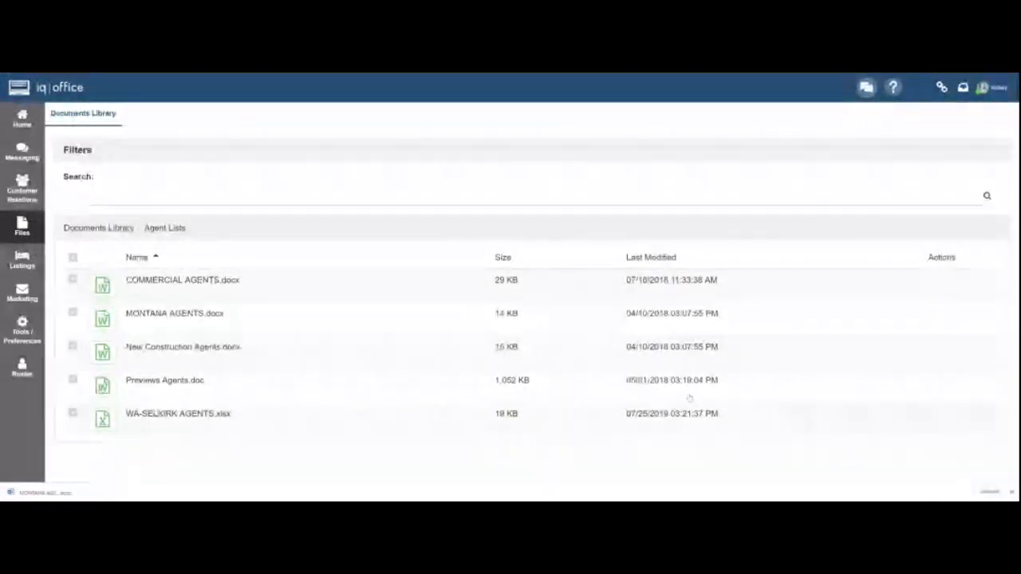
Open the personal Home Folder from the Files flyout and view its Upload window.
left_click(21, 234)
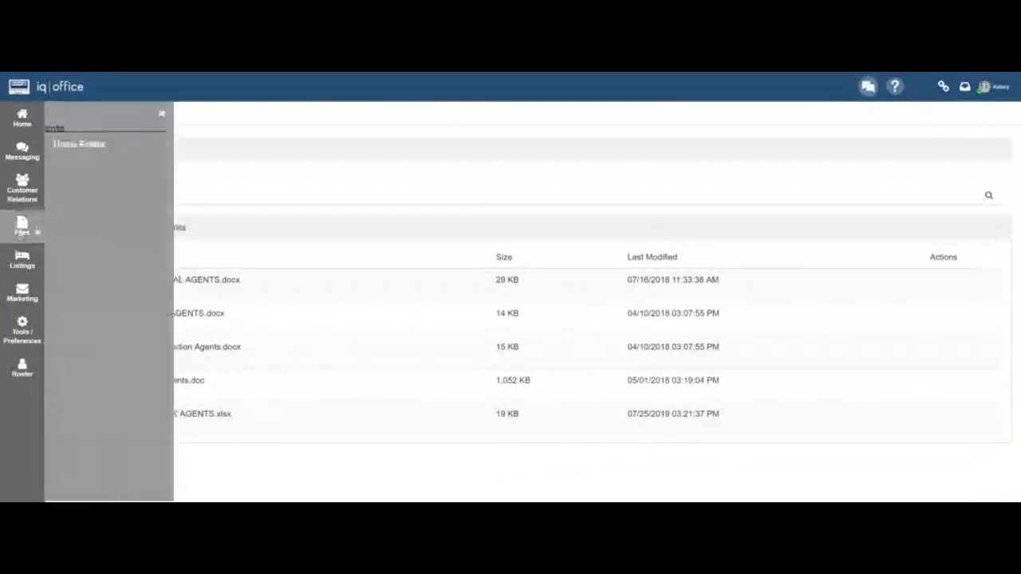
left_click(184, 143)
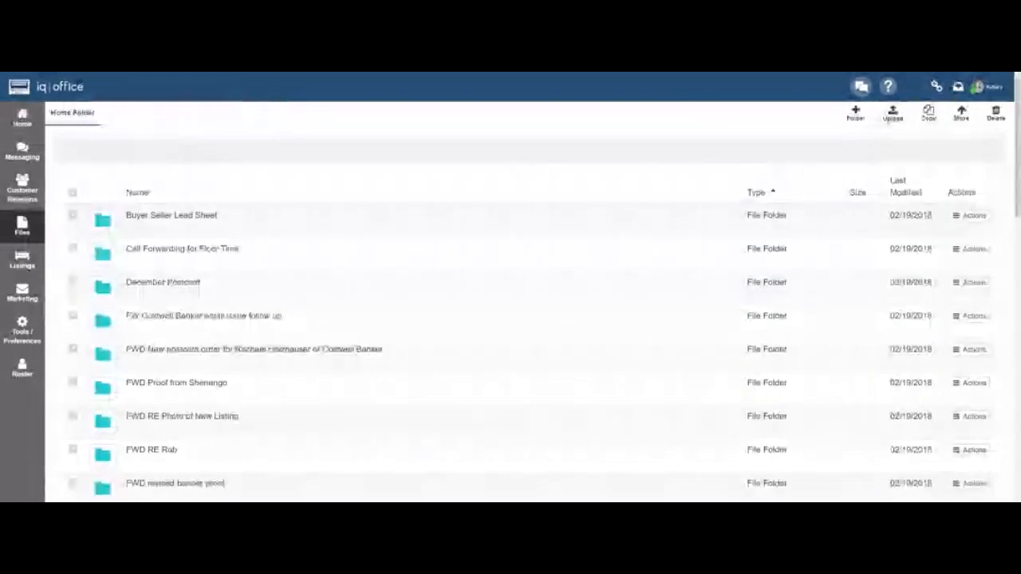
left_click(892, 113)
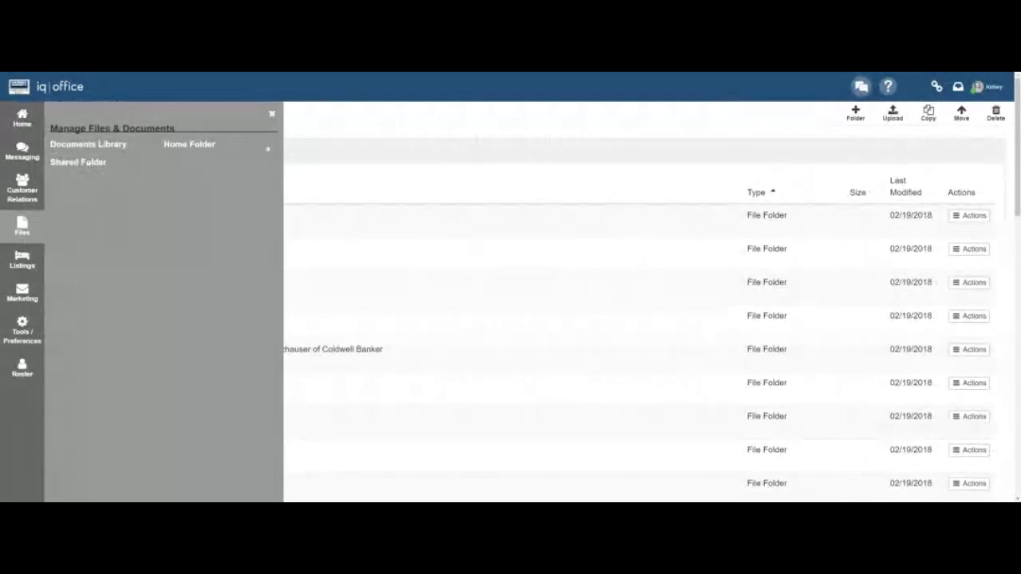
Close the Manage Files & Documents flyout to reveal all Home Folder folders.
left_click(272, 116)
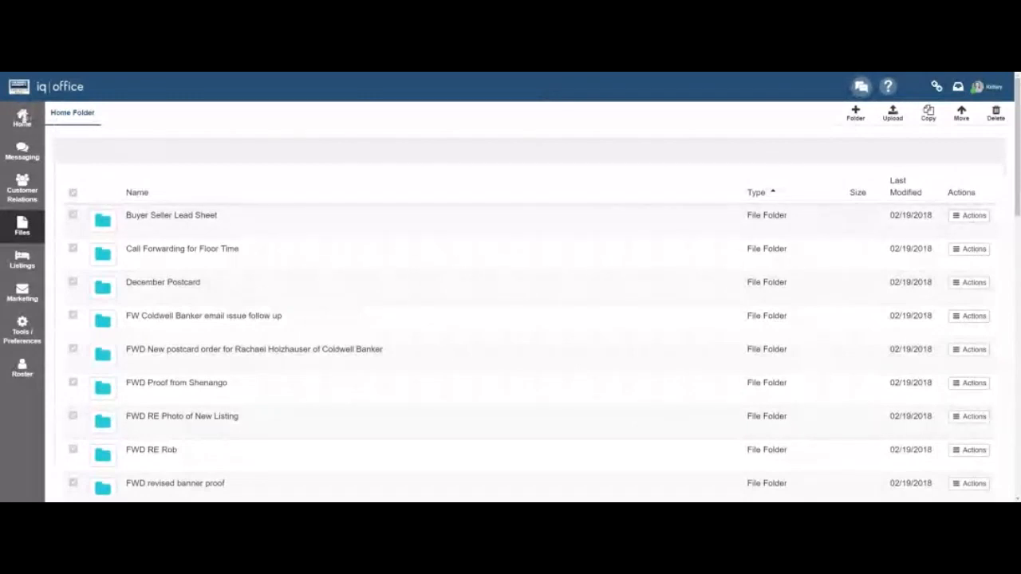
Go back to the iQ Office Home dashboard.
left_click(22, 117)
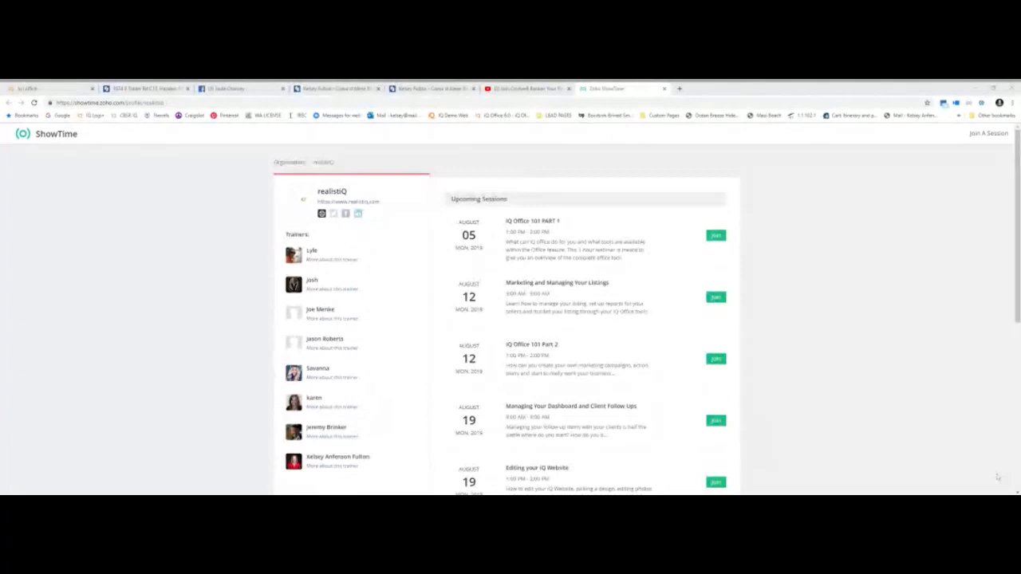
Switch to the realistiq users Facebook group page.
left_click(246, 88)
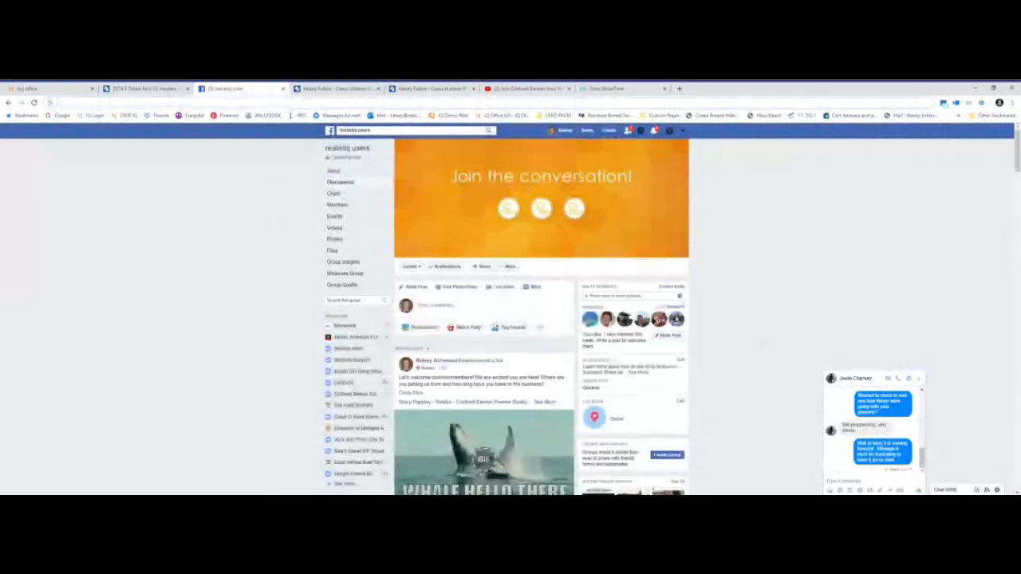
Close the Messenger chat on the users group page and switch to the Realistiq Support YouTube channel.
left_click(918, 379)
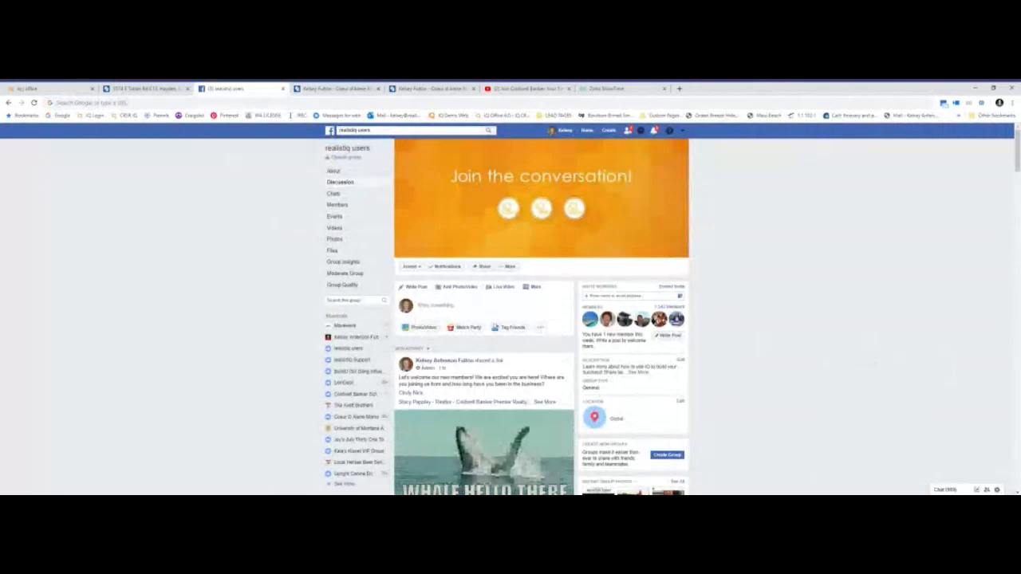
left_click(527, 89)
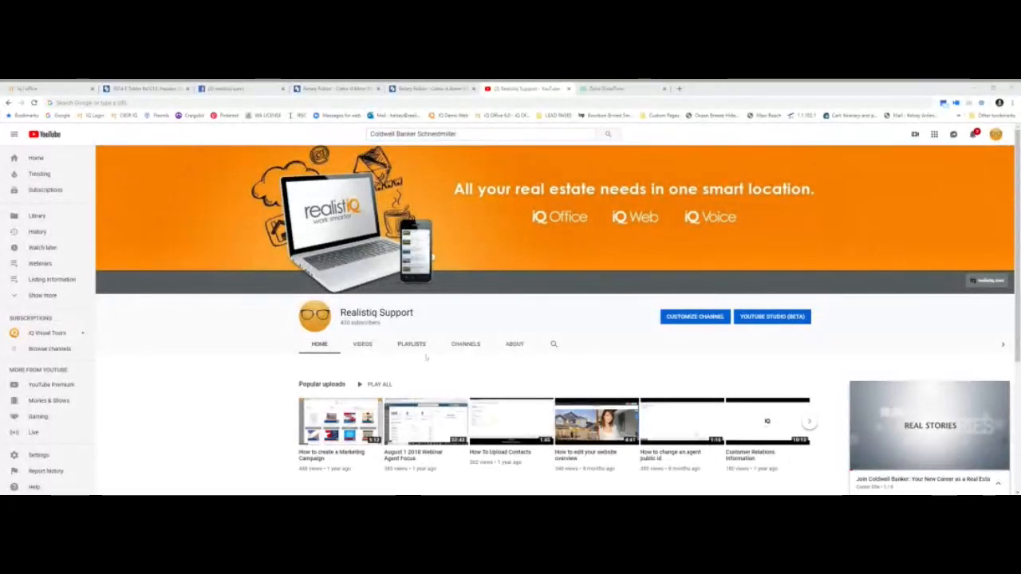
Show the channel's created playlists (Webinars, Listing Information, Manager Information) enlarged, with the miniplayer closed.
left_click(418, 351)
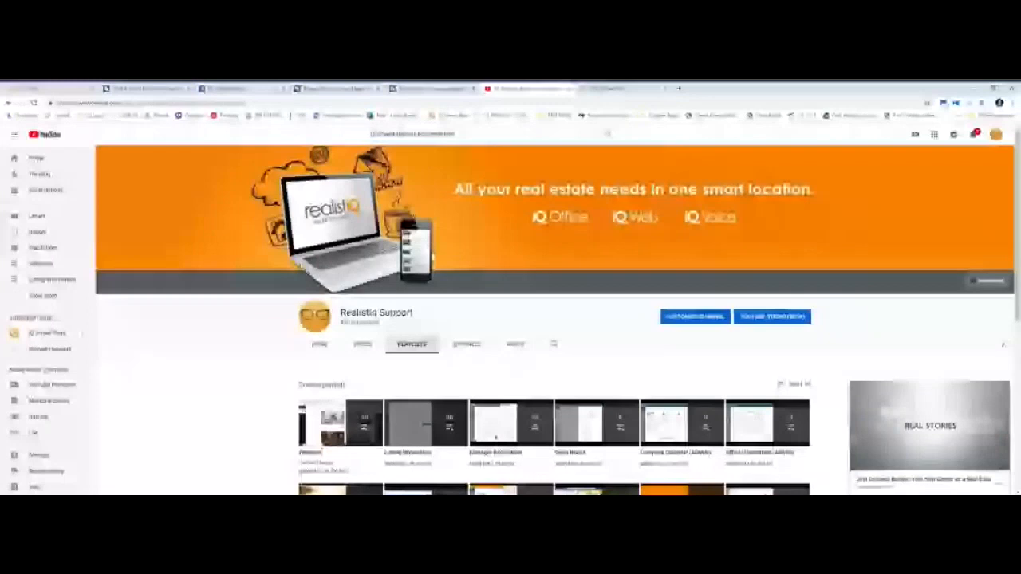
scroll(554, 319, "down", 3)
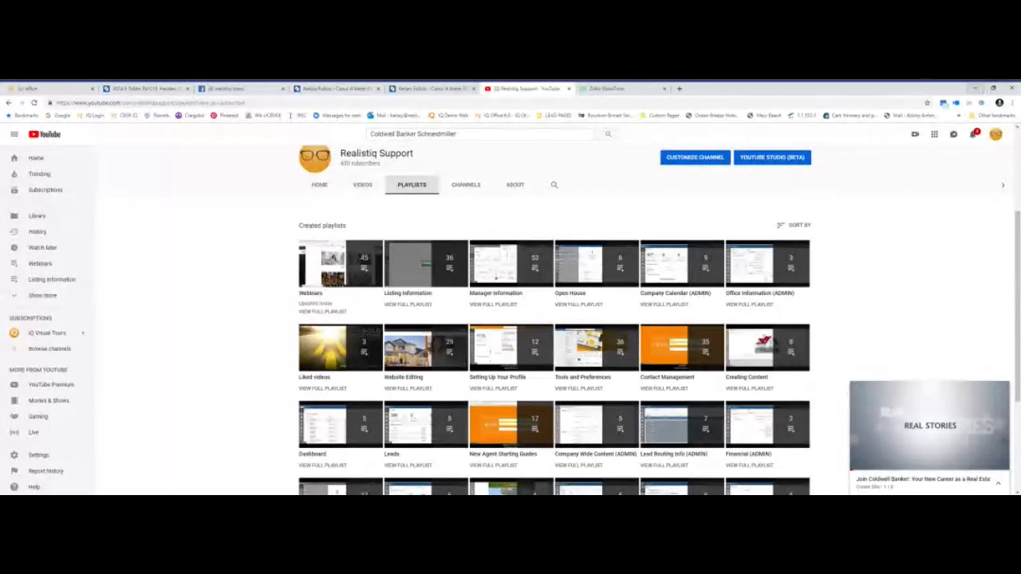
scroll(554, 351, "down", 1)
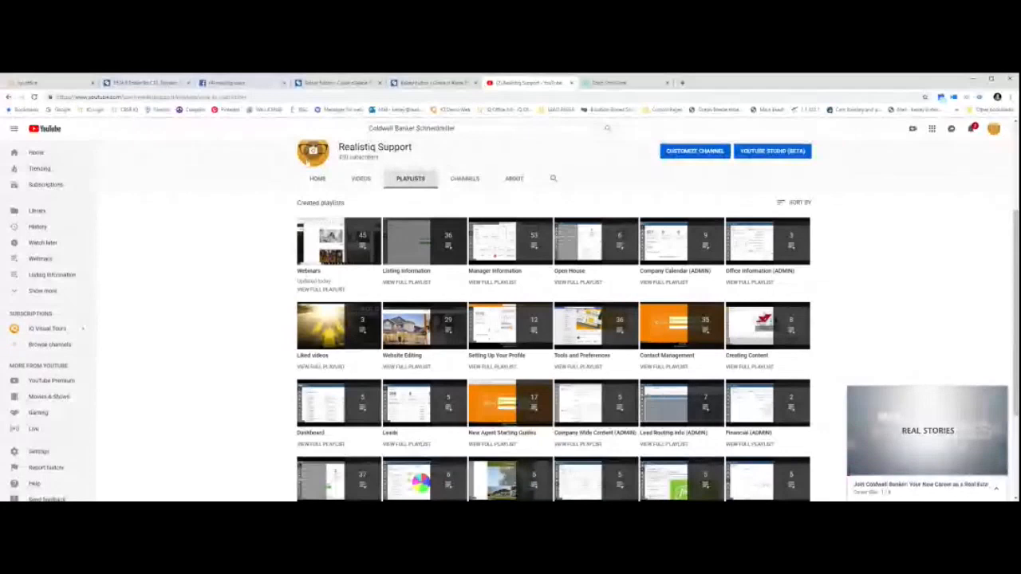
key("ctrl+plus")
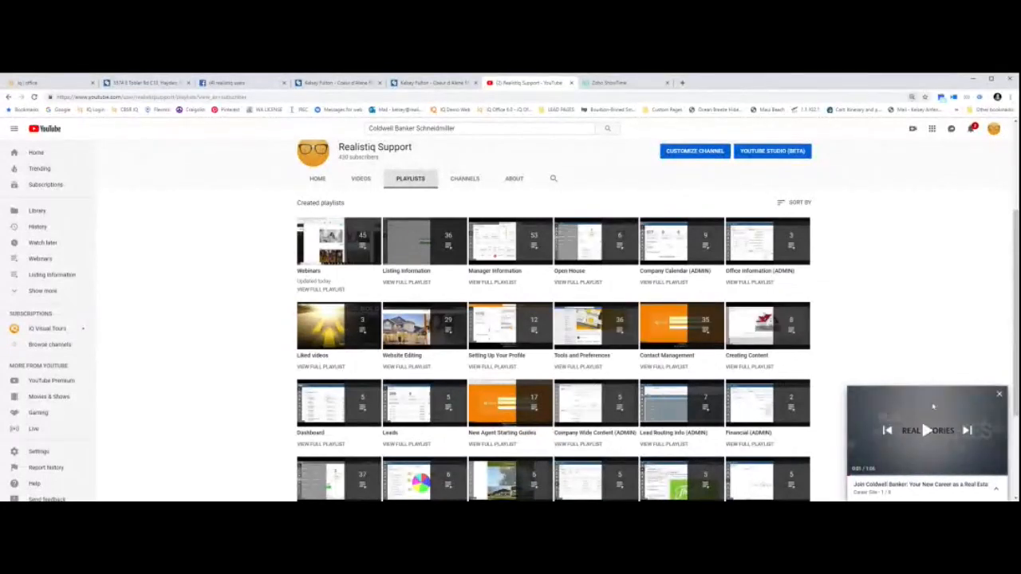
left_click(996, 384)
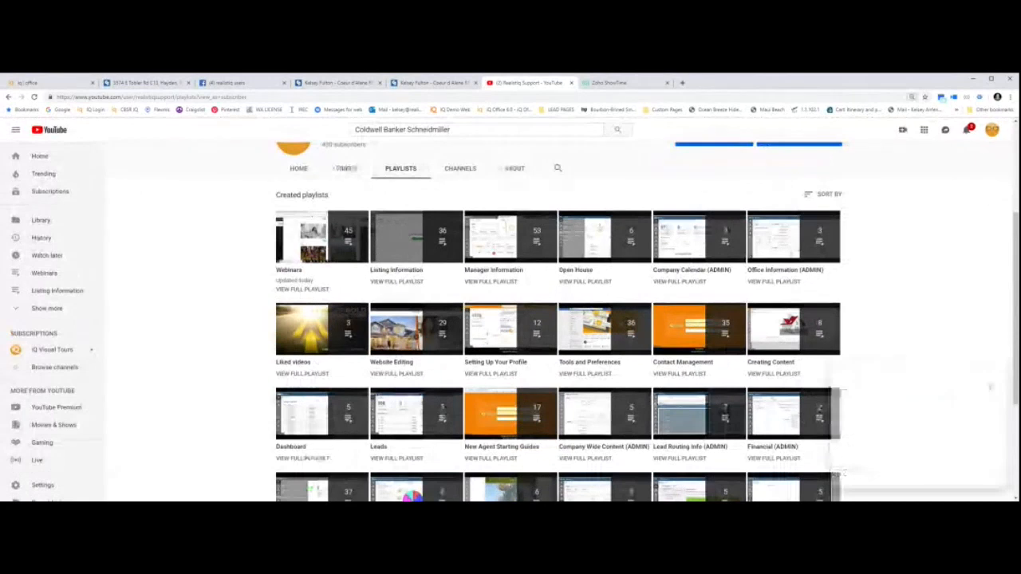
key("ctrl+plus")
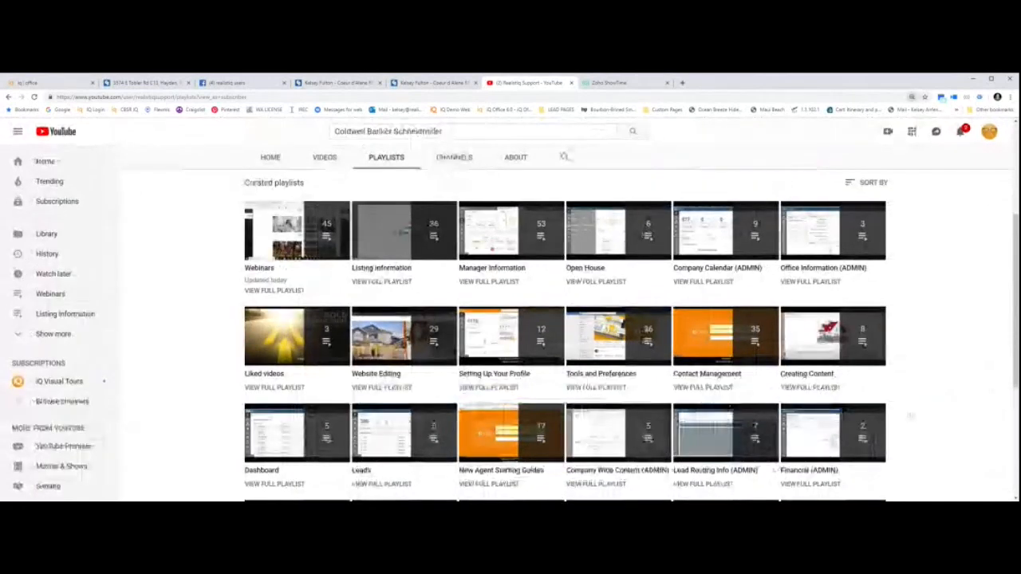